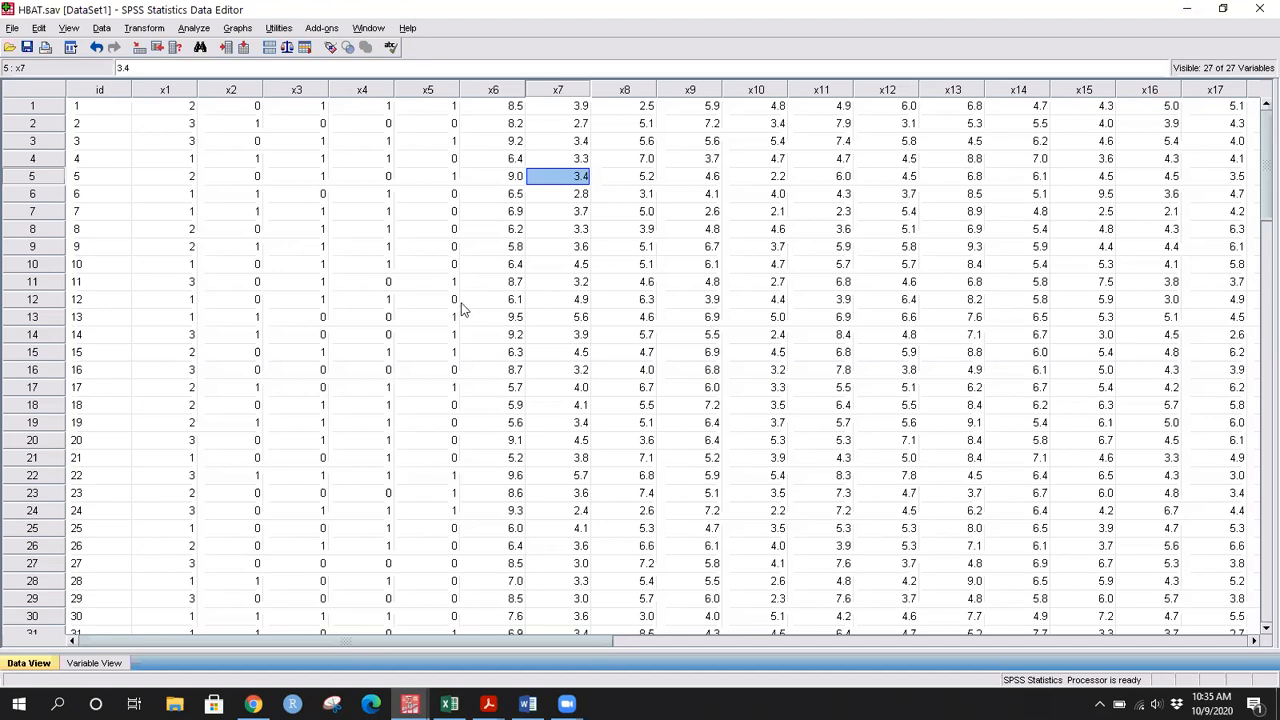
Step: Look over the variable definitions of the HBAT data set and return to its case data
click(88, 664)
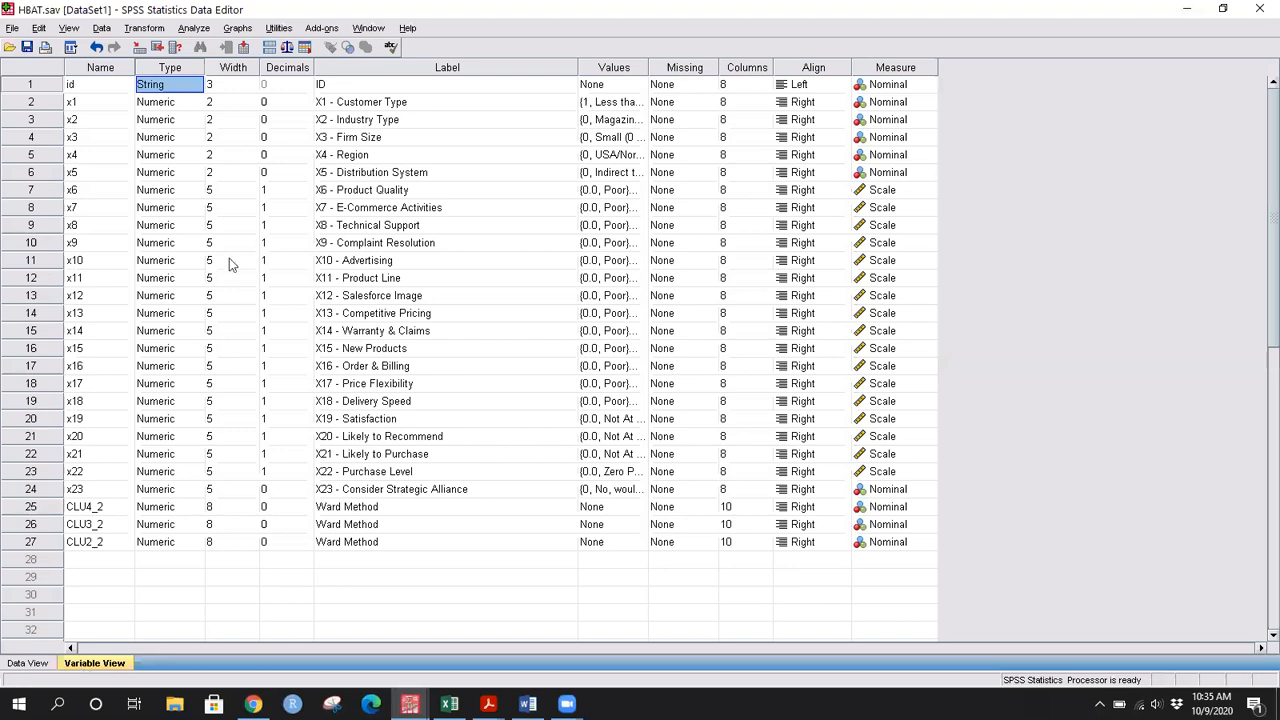
click(33, 664)
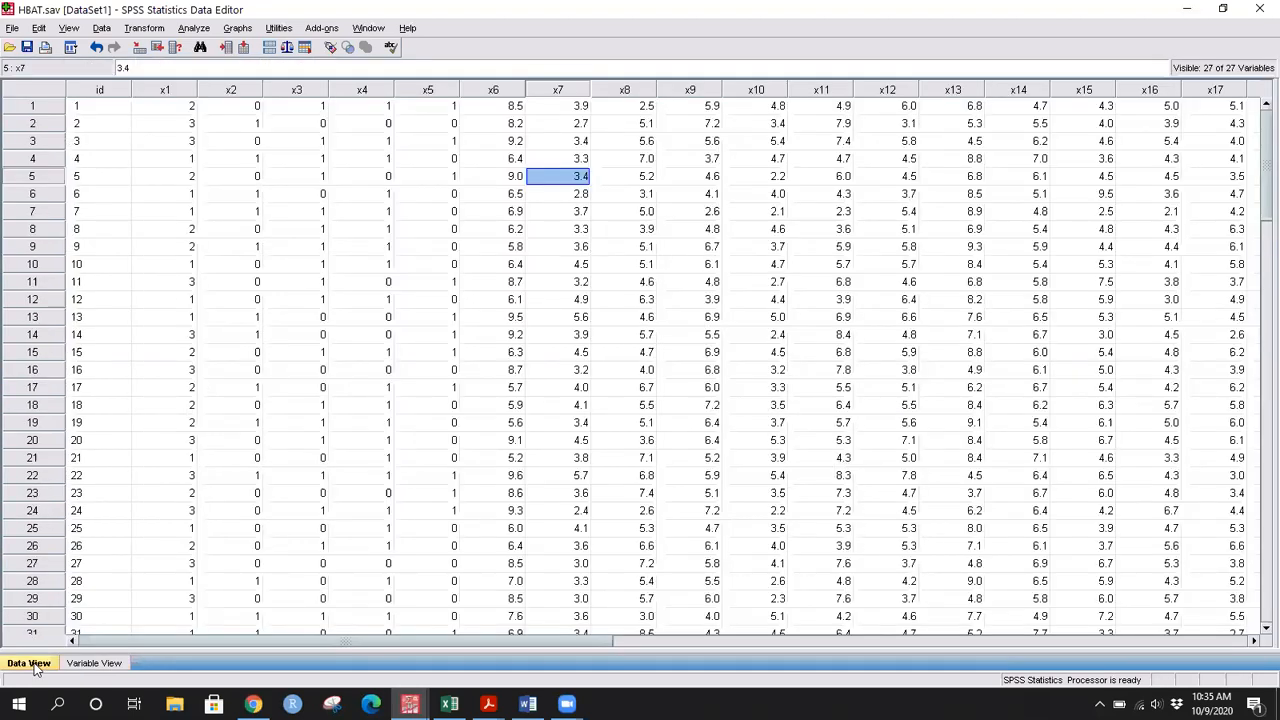
Step: Switch to the Output1 viewer window and find the start of the Ward Linkage agglomeration schedule
mouse_move(412, 702)
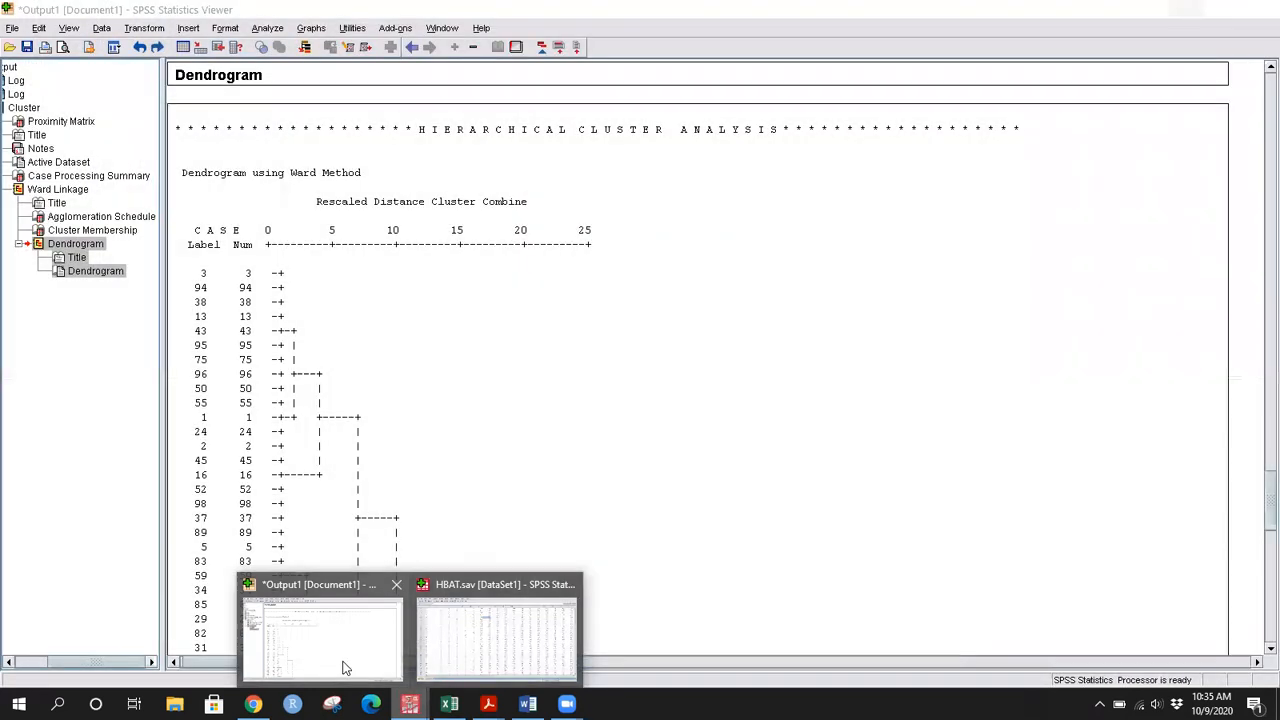
click(340, 662)
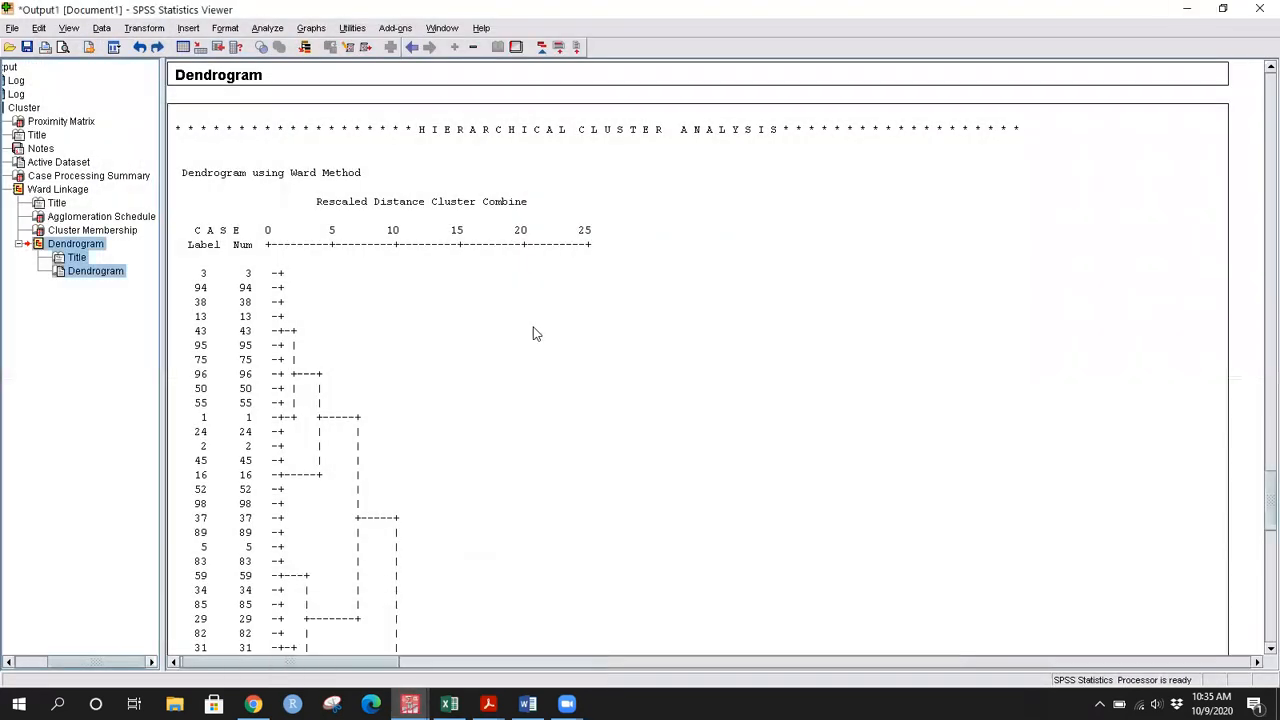
scroll(533, 333, up, 15)
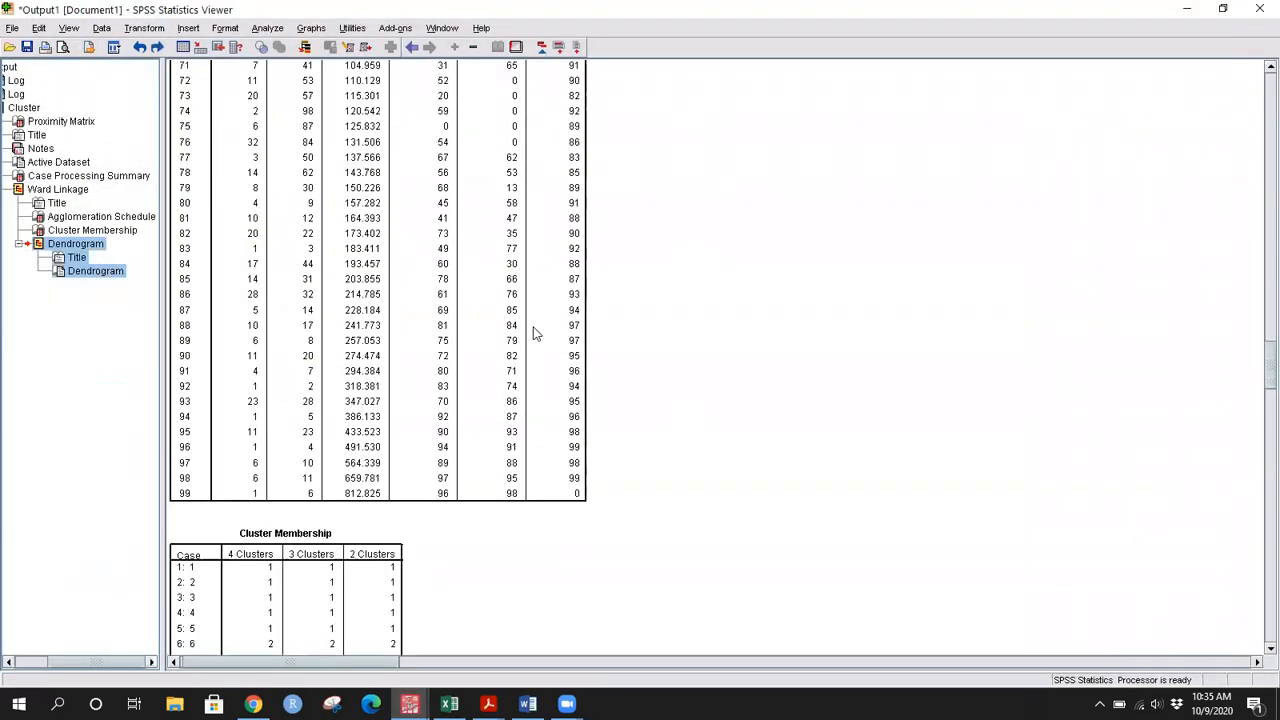
scroll(533, 333, up, 8)
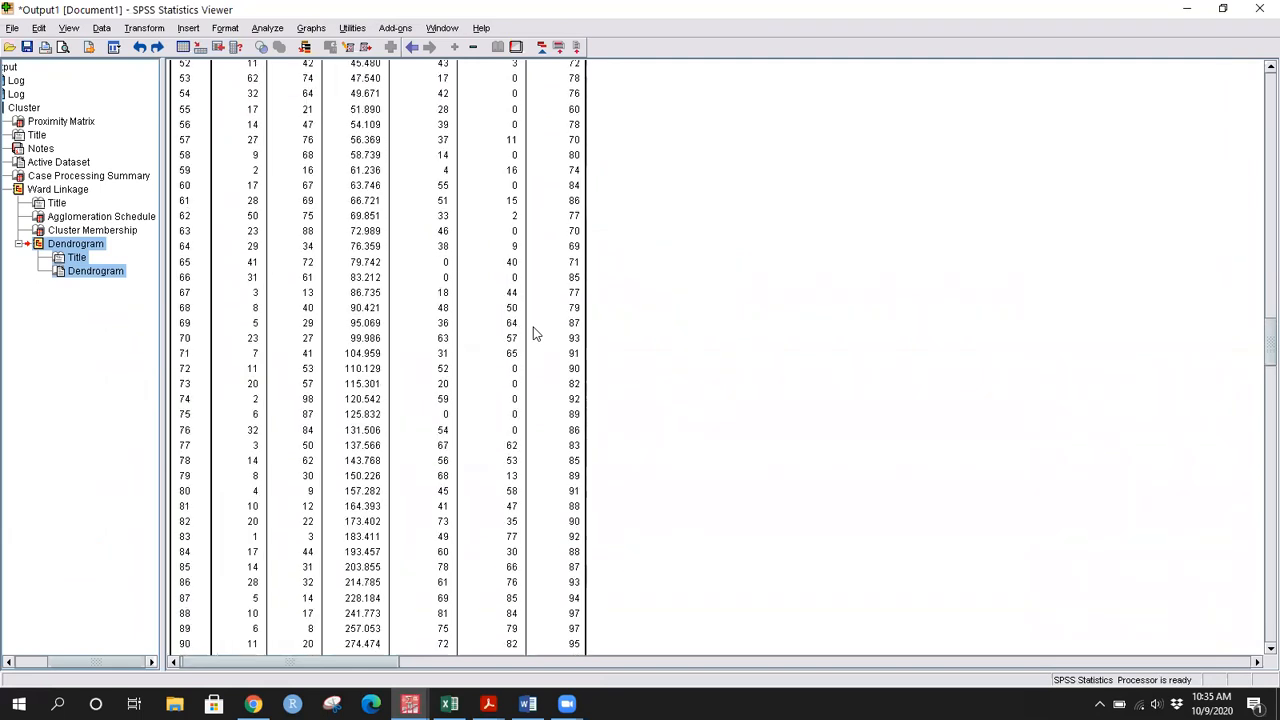
scroll(533, 333, up, 10)
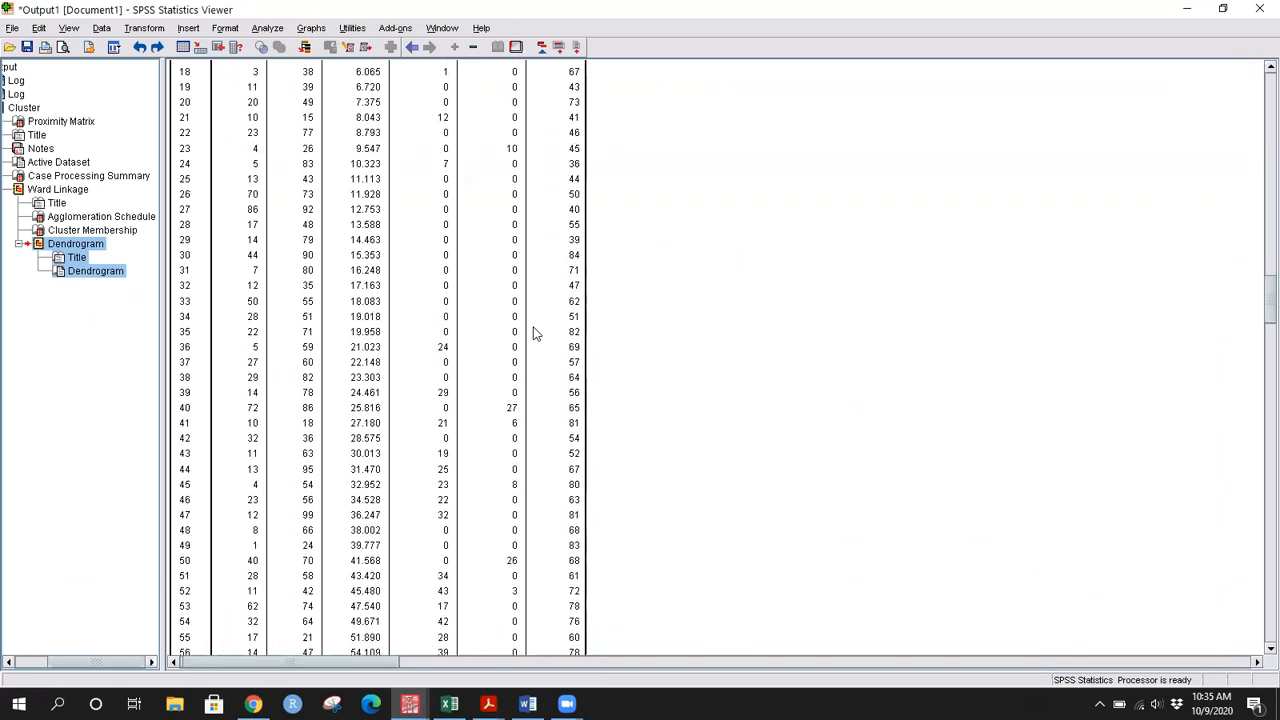
scroll(533, 333, up, 10)
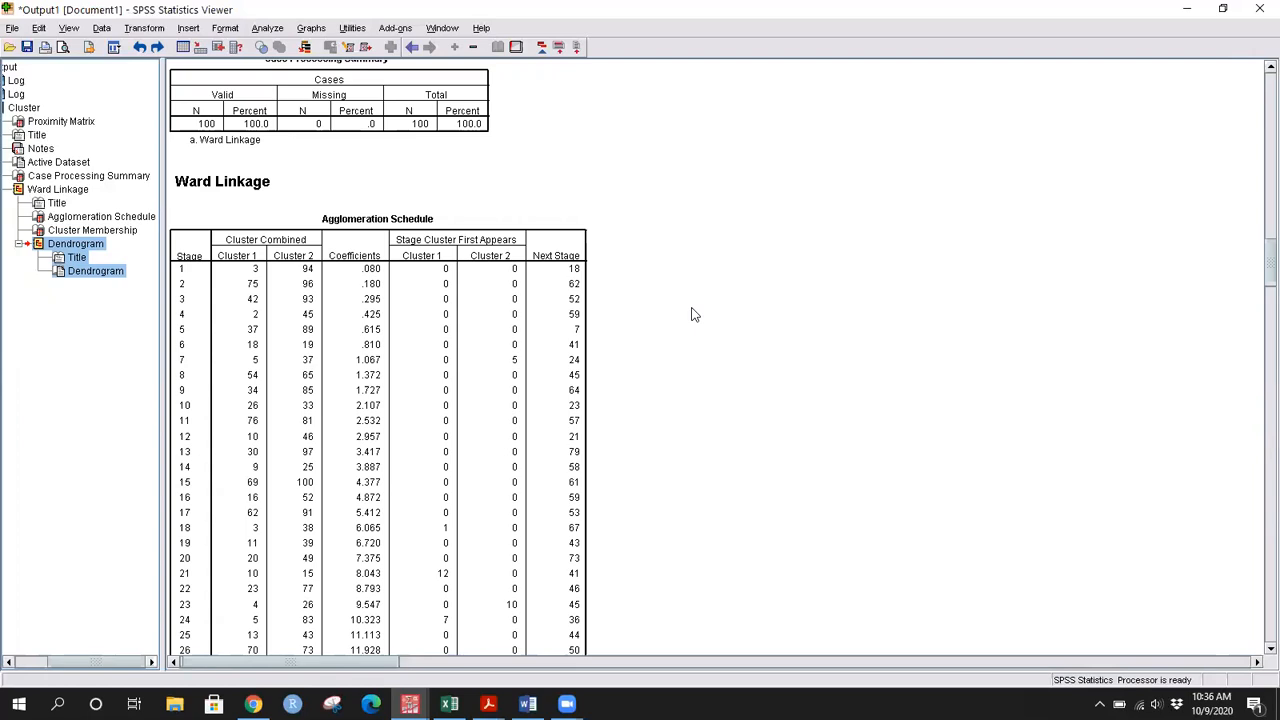
Step: Examine the stages and combined clusters in the agglomeration schedule from the first stage to the last, and return to the table's beginning
scroll(695, 314, down, 2)
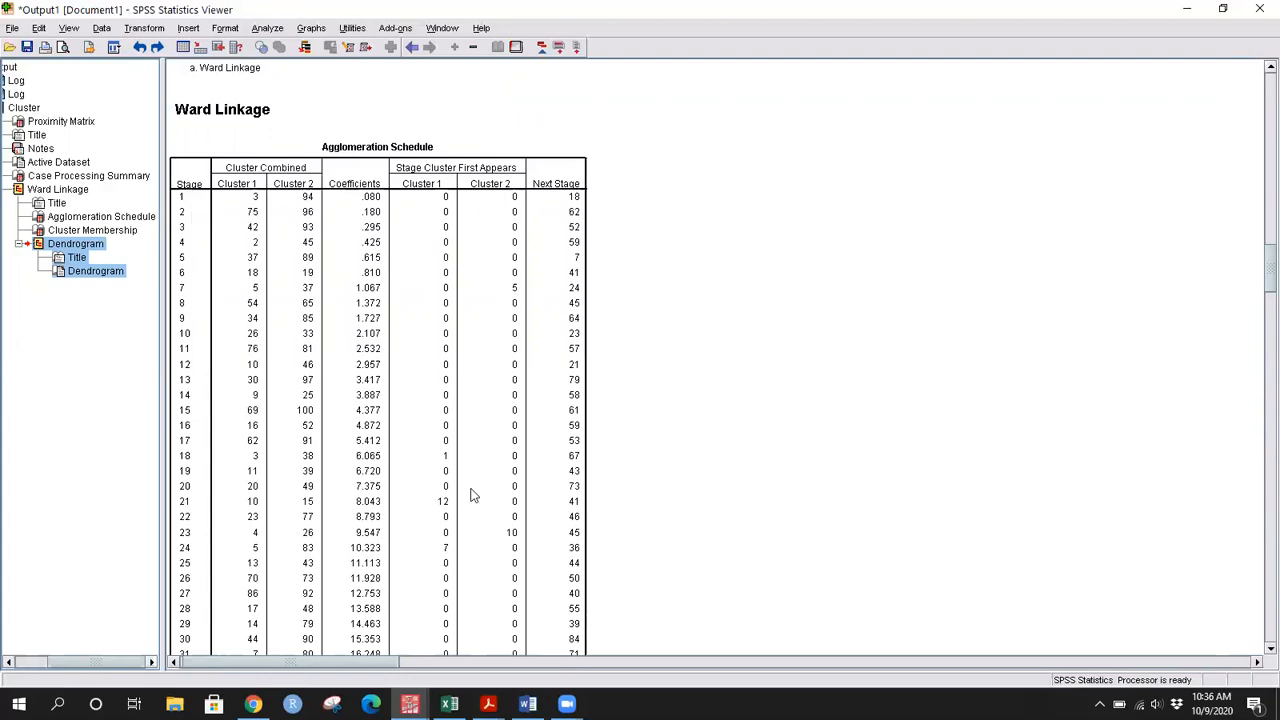
scroll(474, 495, down, 5)
scroll(474, 495, down, 8)
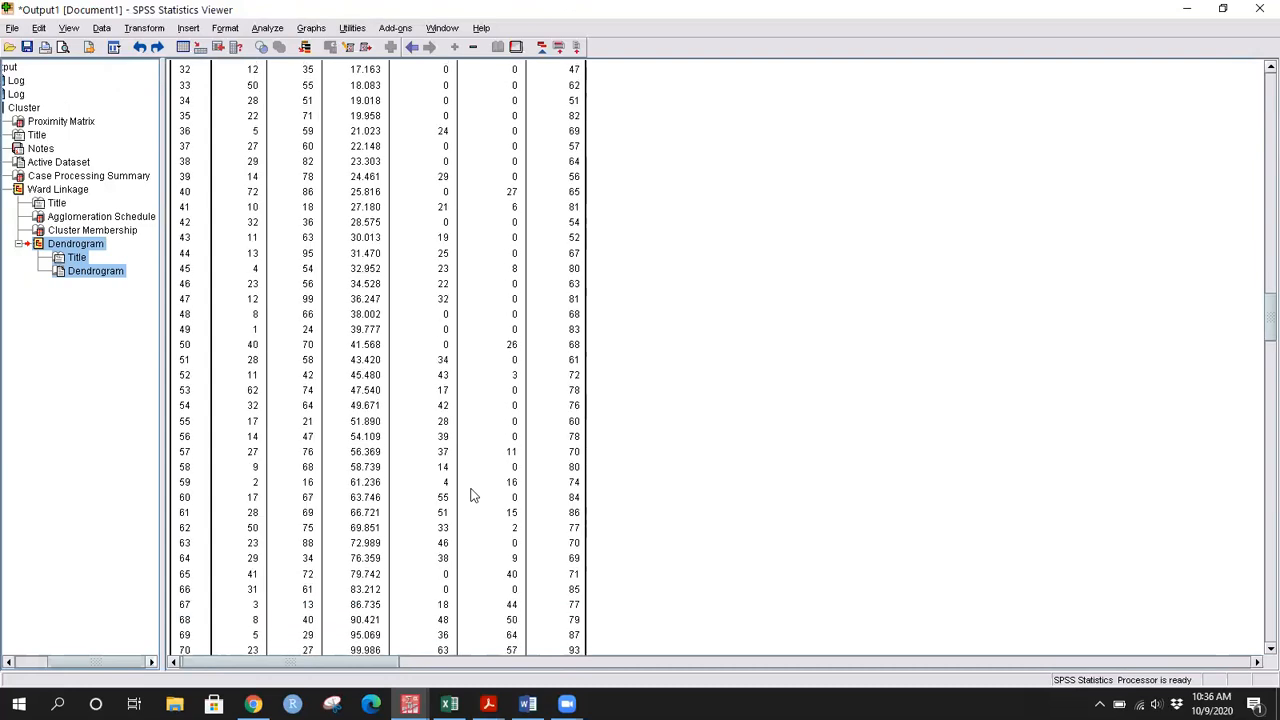
scroll(474, 495, down, 4)
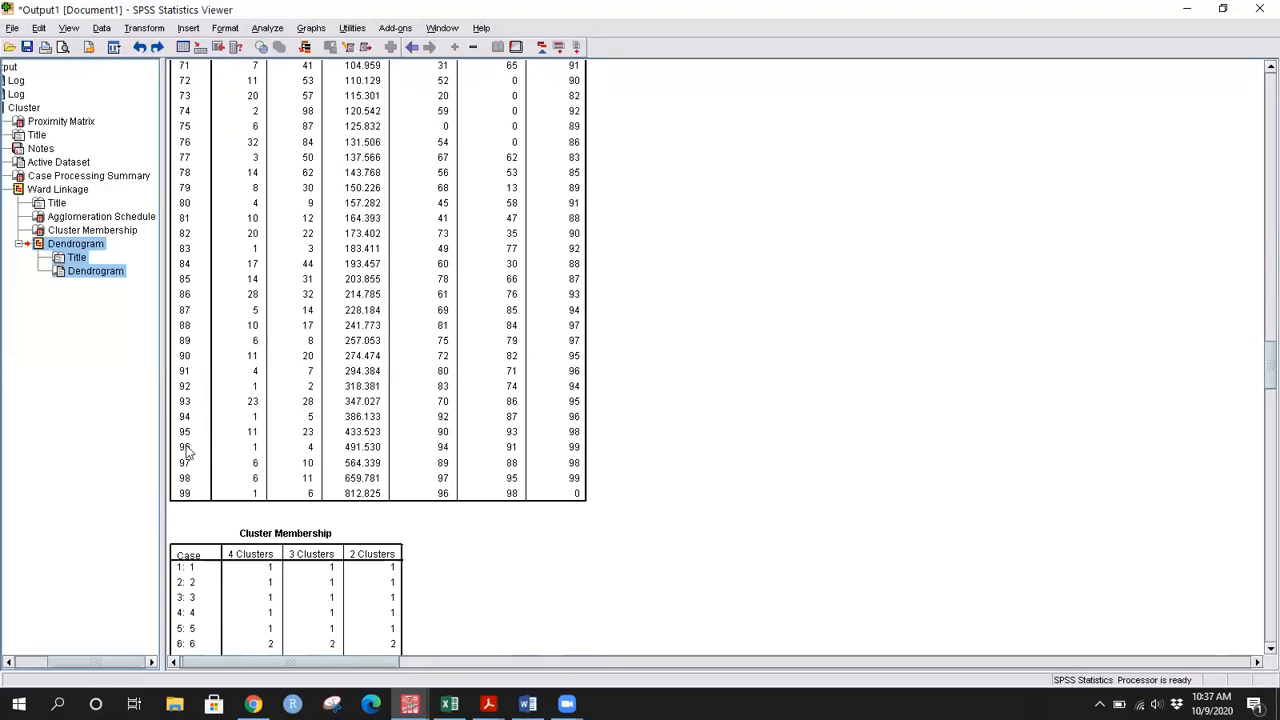
scroll(197, 267, up, 7)
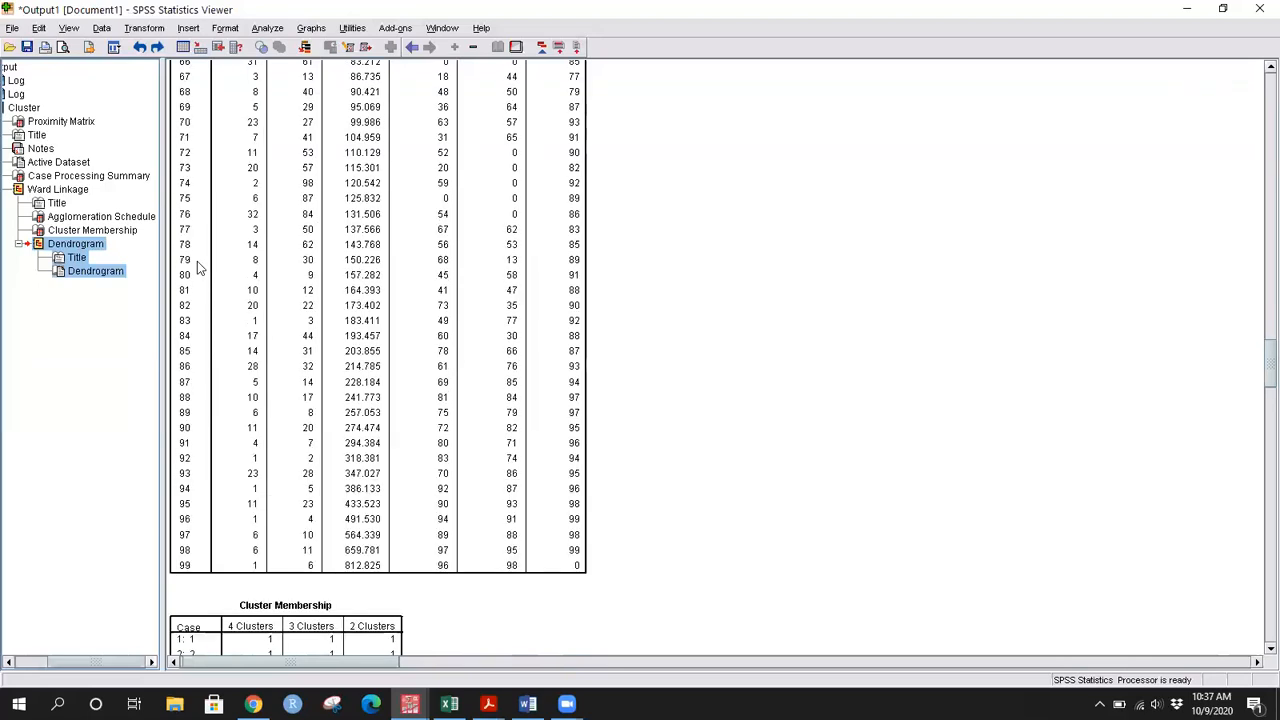
scroll(197, 267, up, 13)
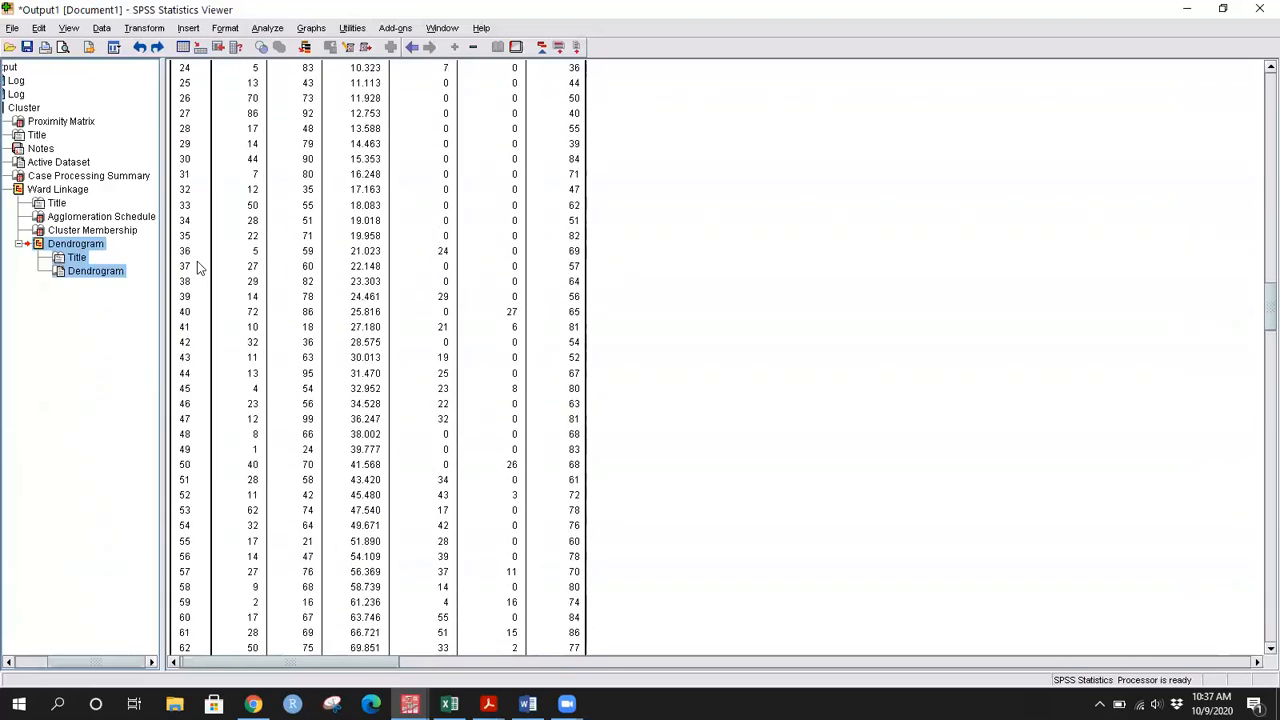
scroll(197, 267, up, 8)
scroll(197, 267, down, 2)
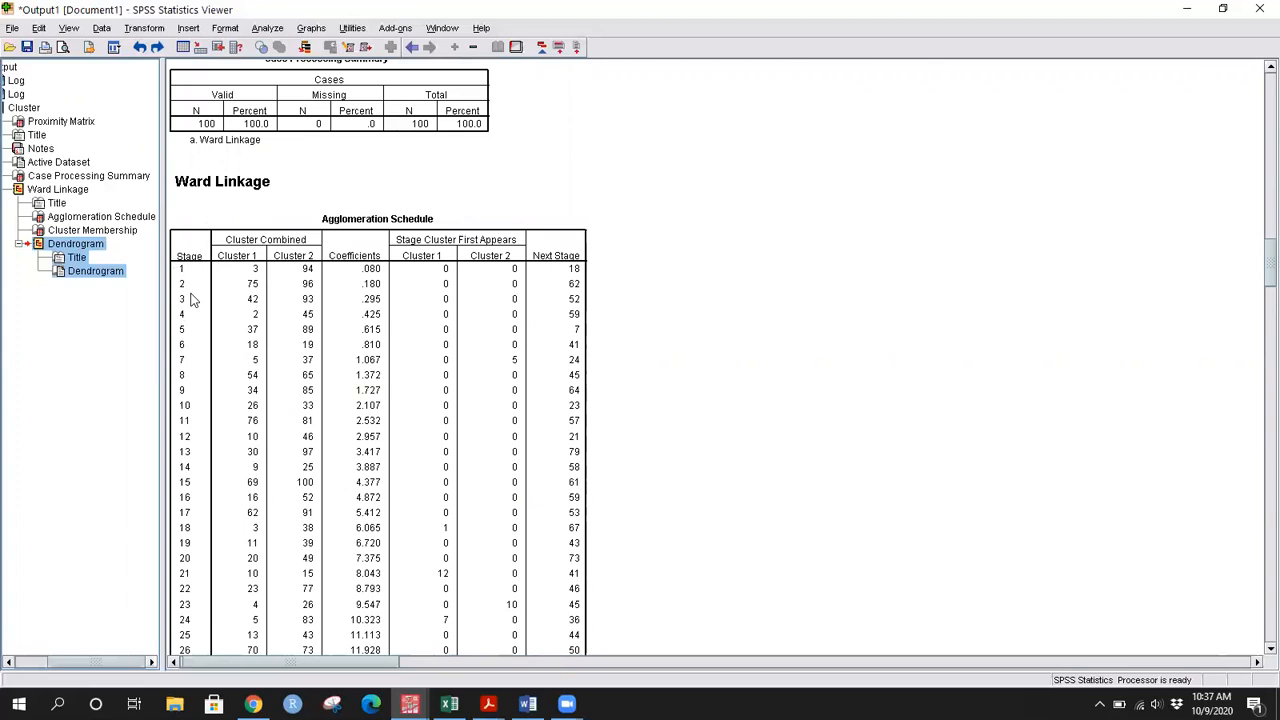
scroll(193, 298, down, 15)
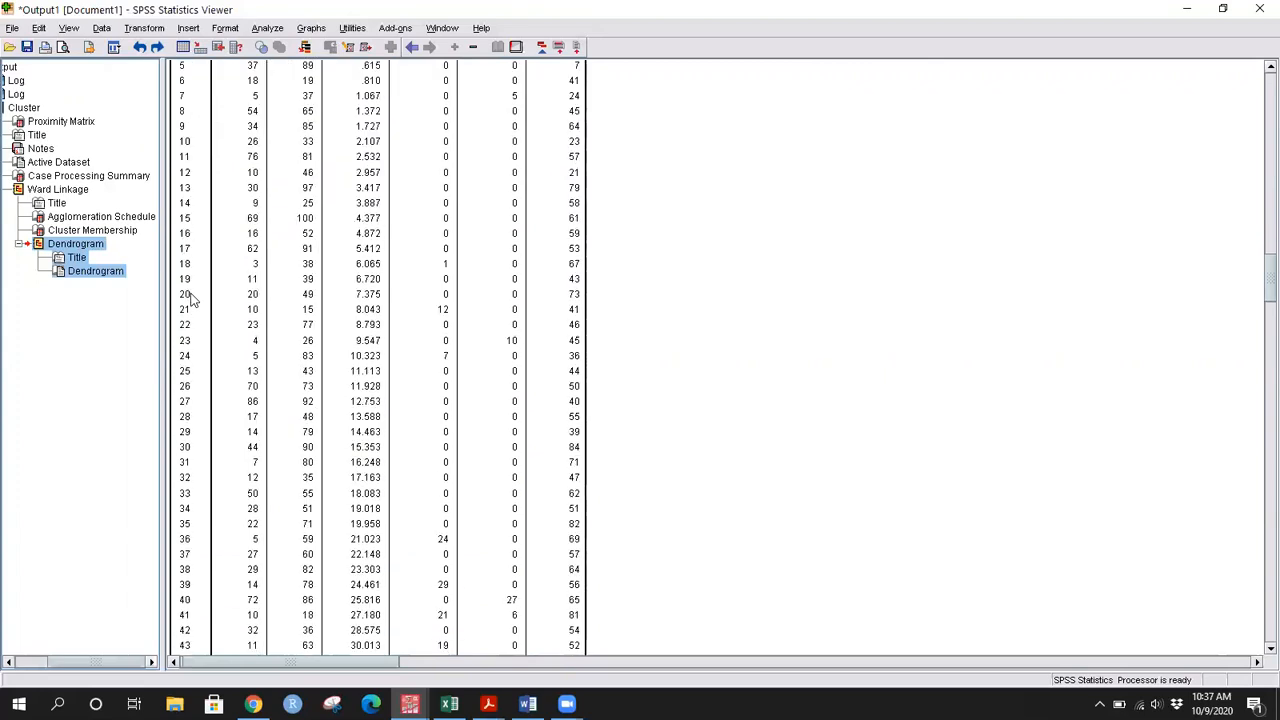
scroll(193, 298, down, 8)
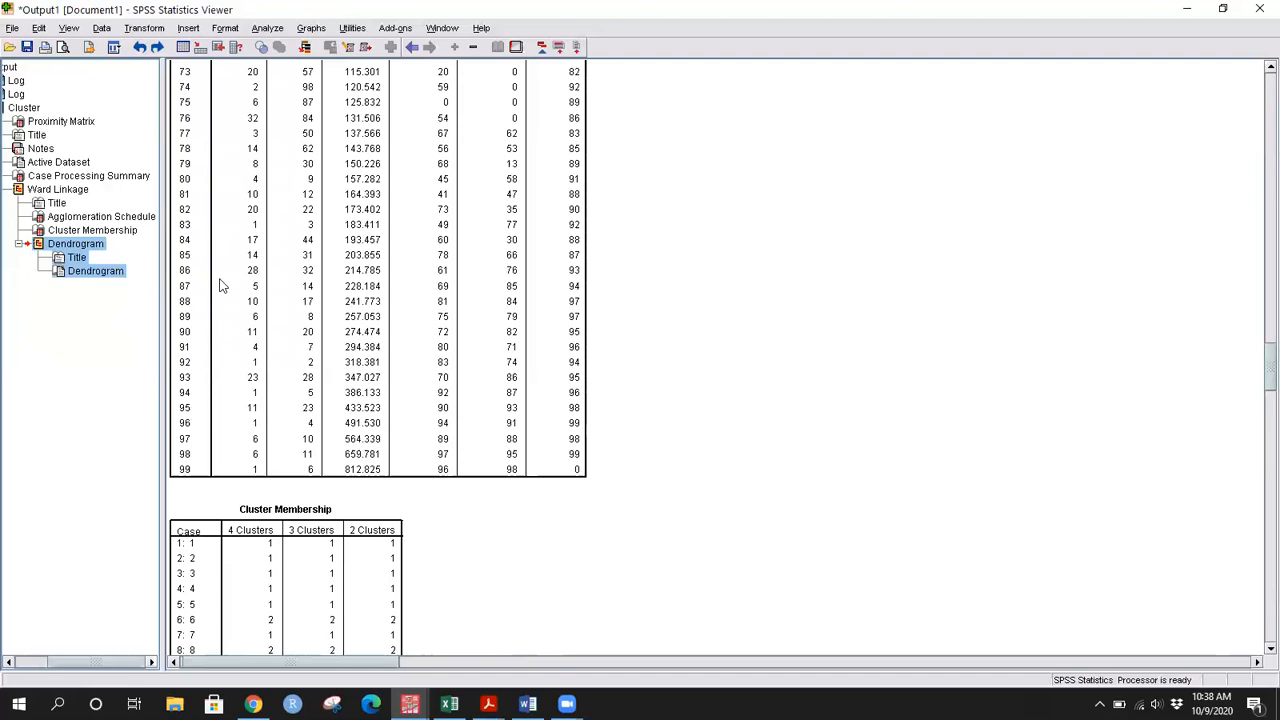
scroll(222, 286, up, 18)
scroll(222, 286, up, 8)
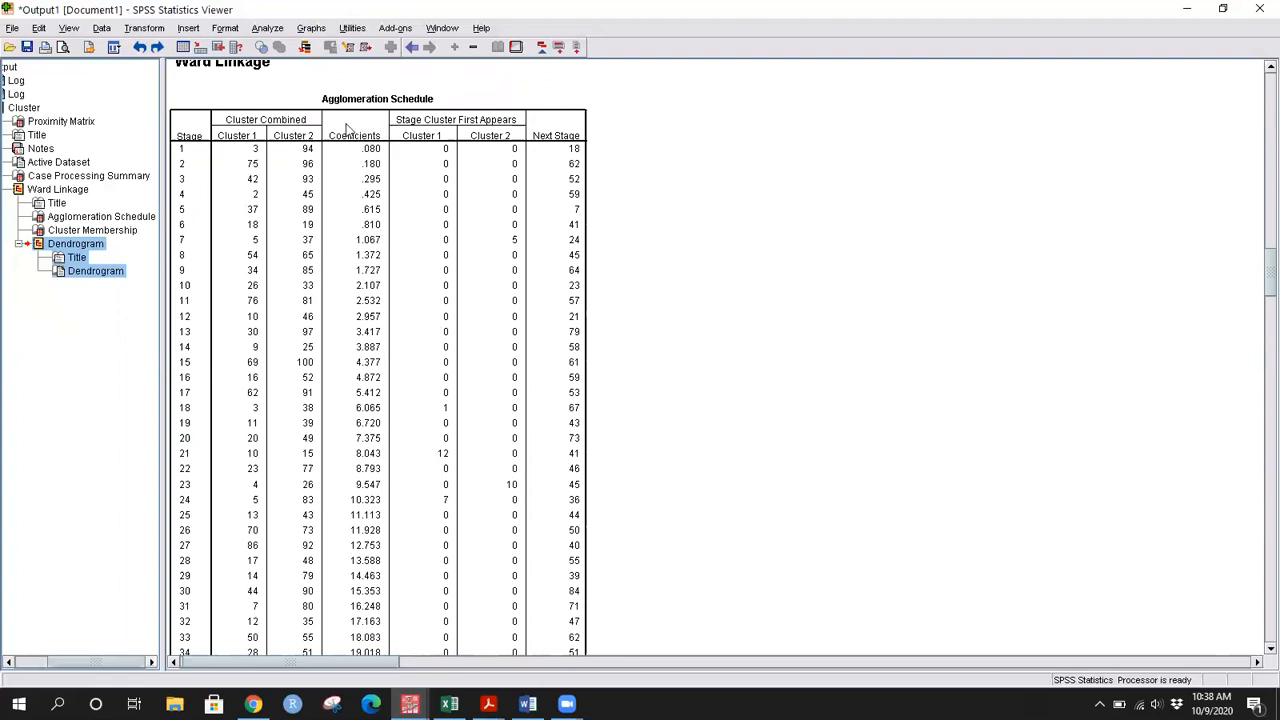
scroll(347, 131, up, 1)
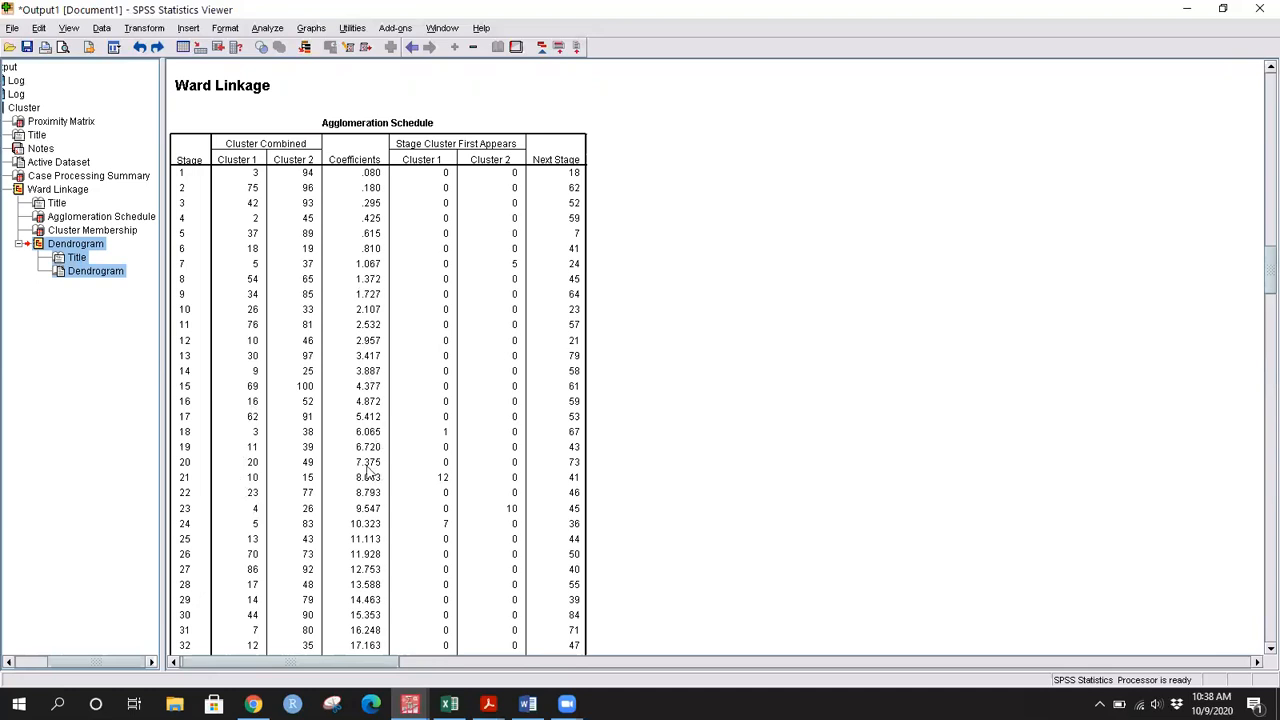
Step: Compare the coefficients of the early stages with those of the final stages in the agglomeration schedule
scroll(368, 472, down, 9)
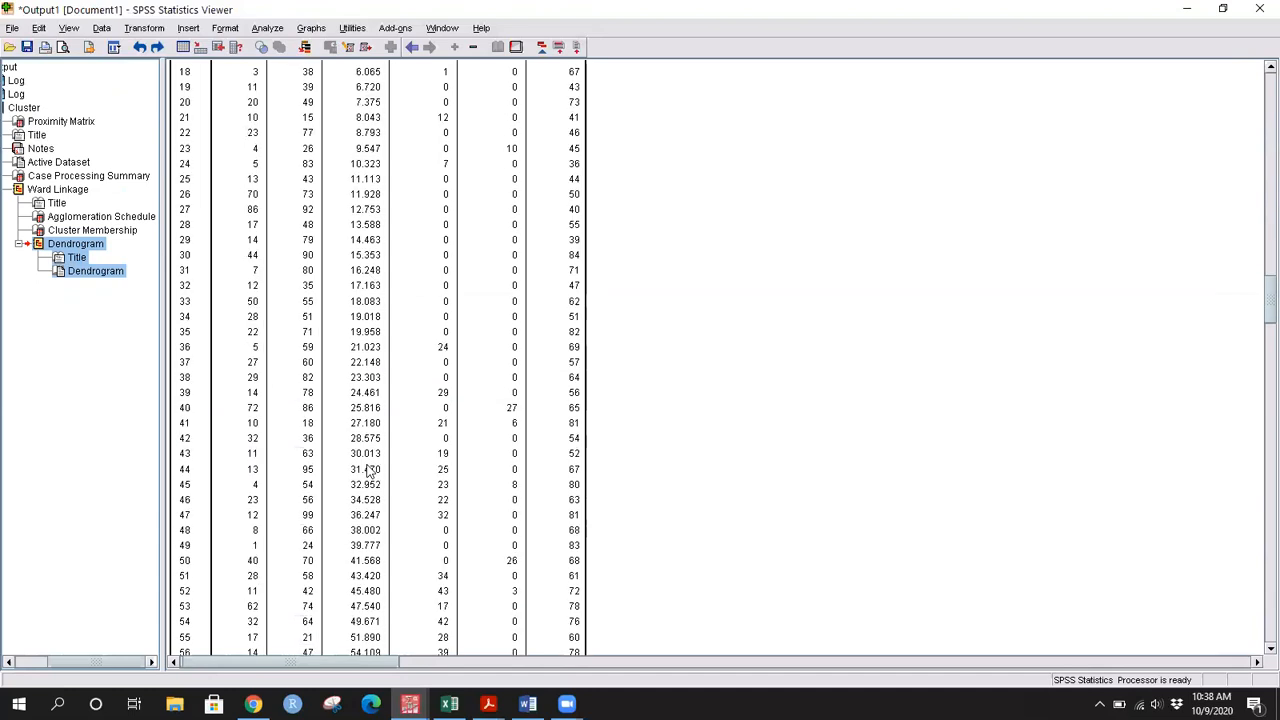
scroll(368, 472, down, 3)
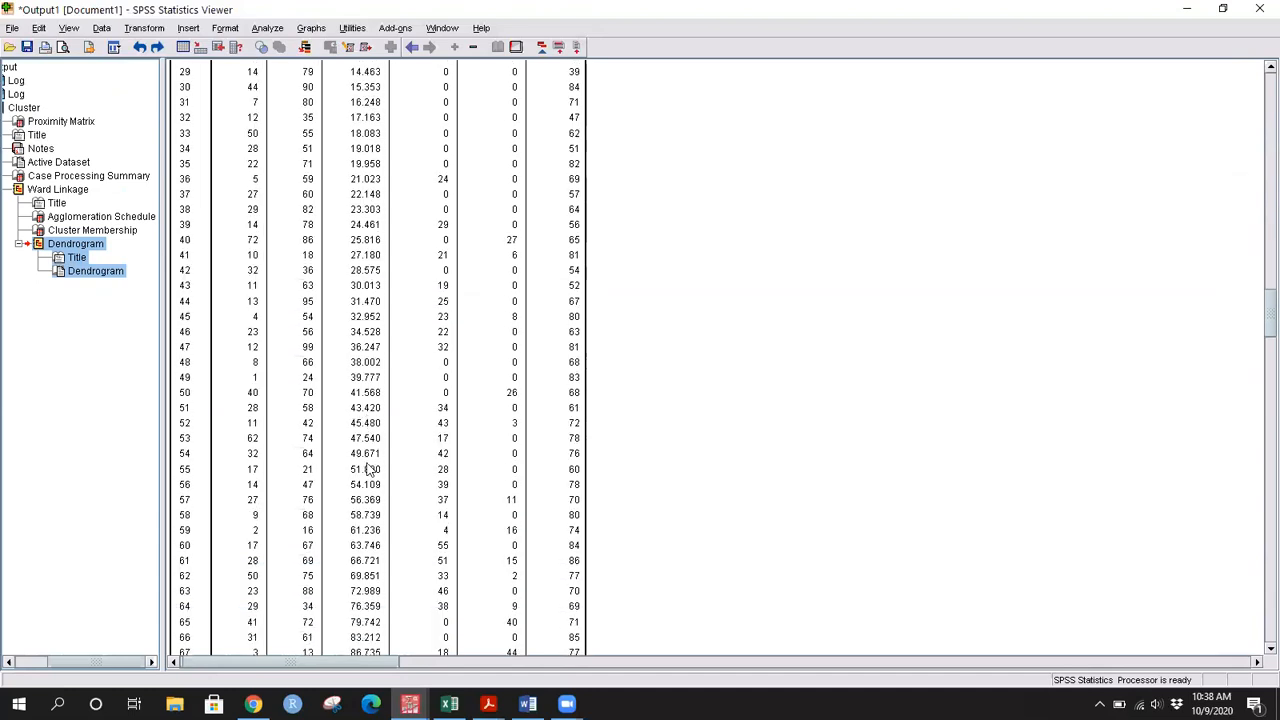
scroll(368, 470, down, 4)
scroll(368, 468, down, 4)
scroll(368, 468, down, 1)
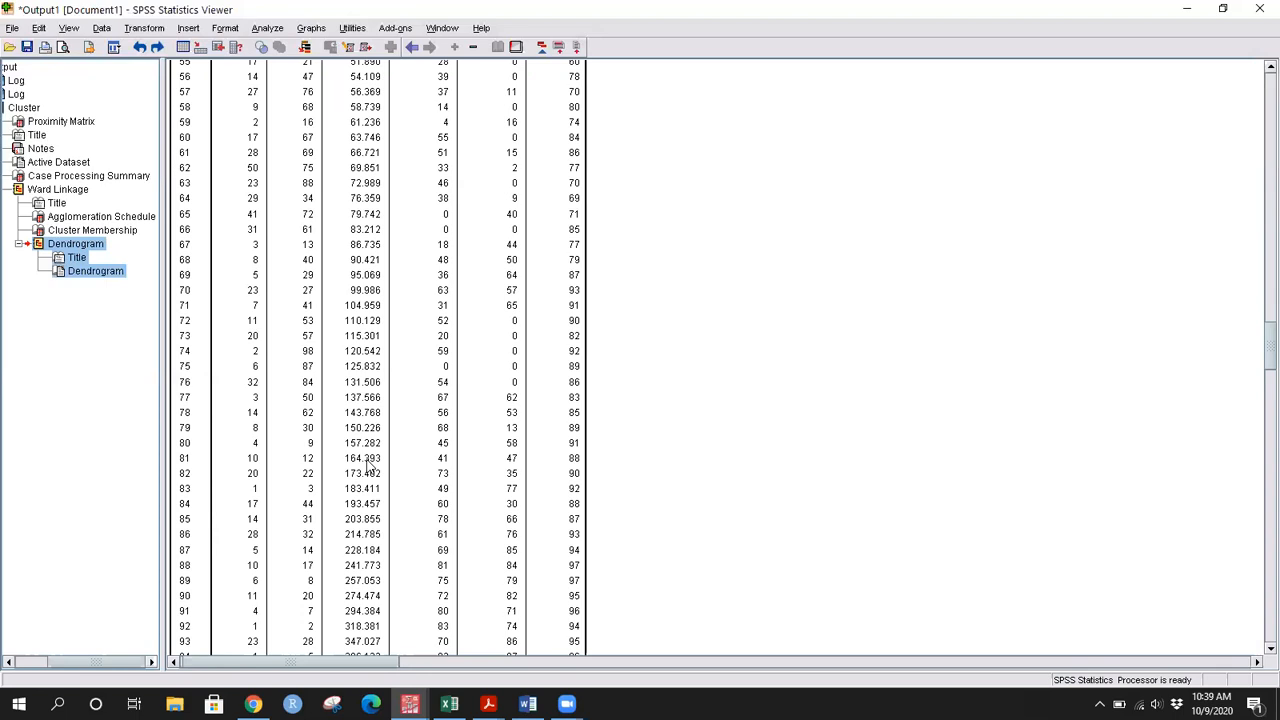
scroll(368, 466, down, 7)
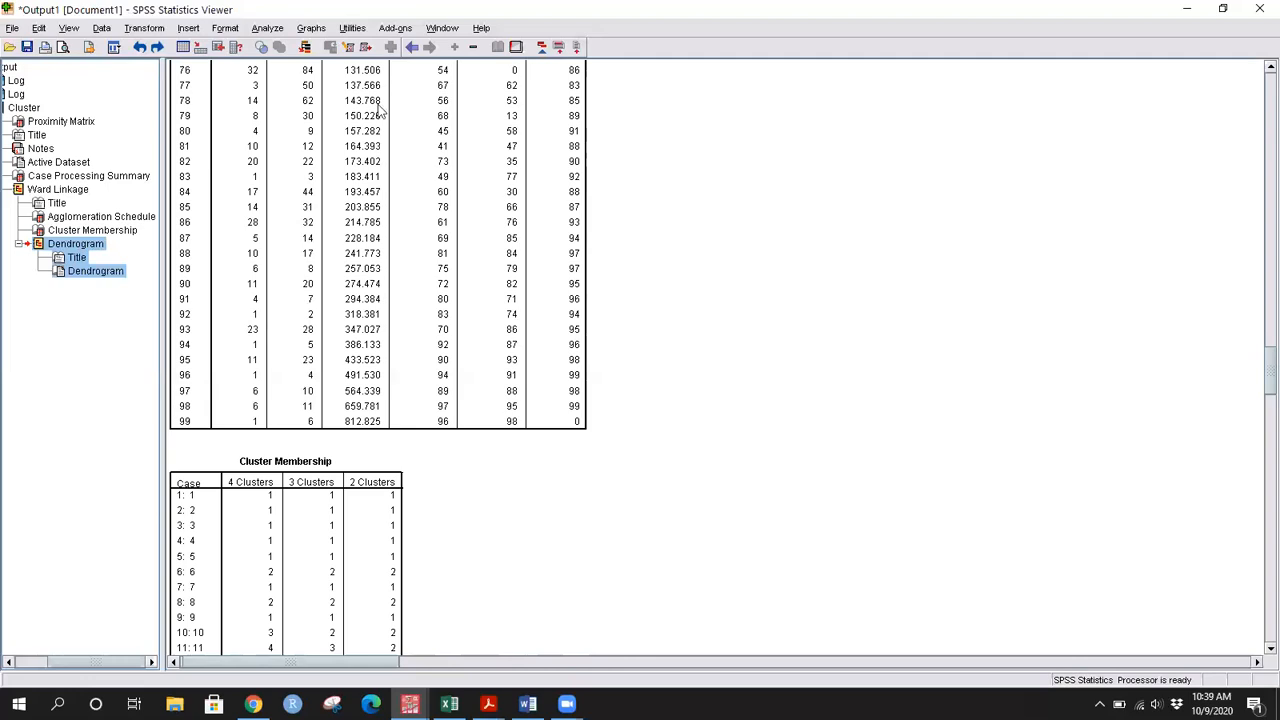
scroll(357, 291, up, 4)
scroll(357, 291, up, 9)
scroll(357, 291, up, 7)
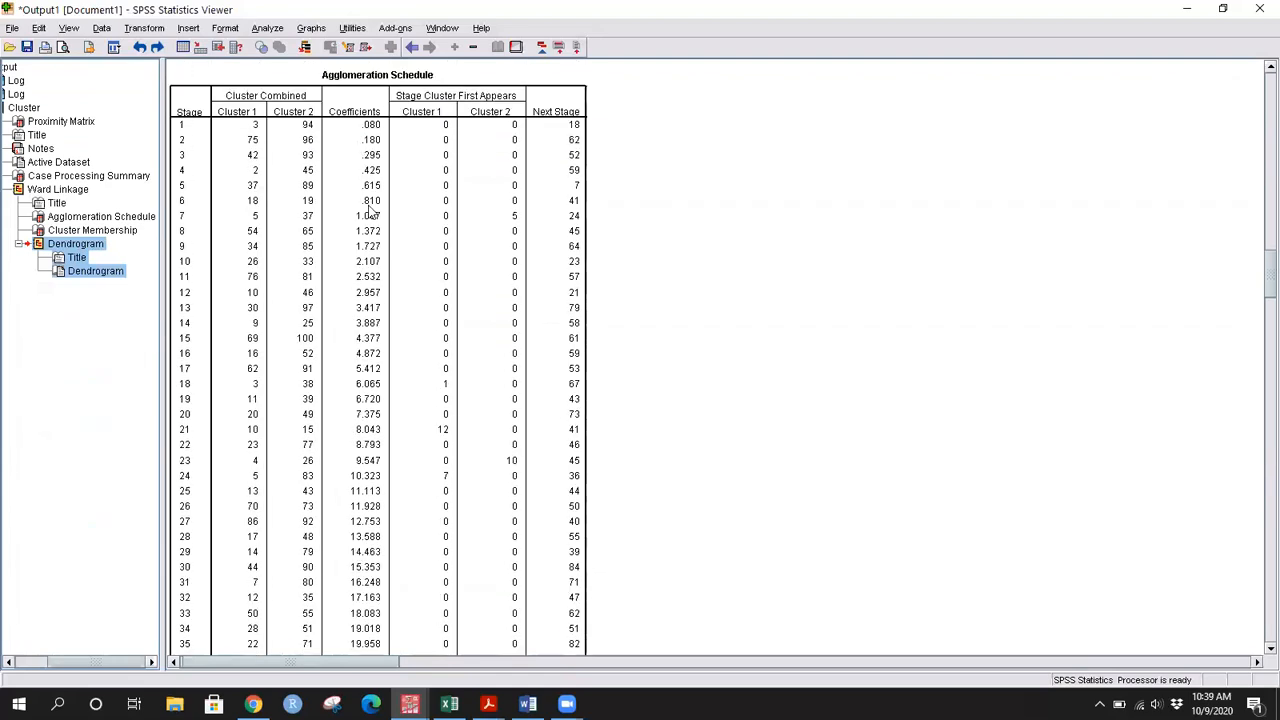
scroll(370, 210, down, 10)
scroll(370, 210, down, 8)
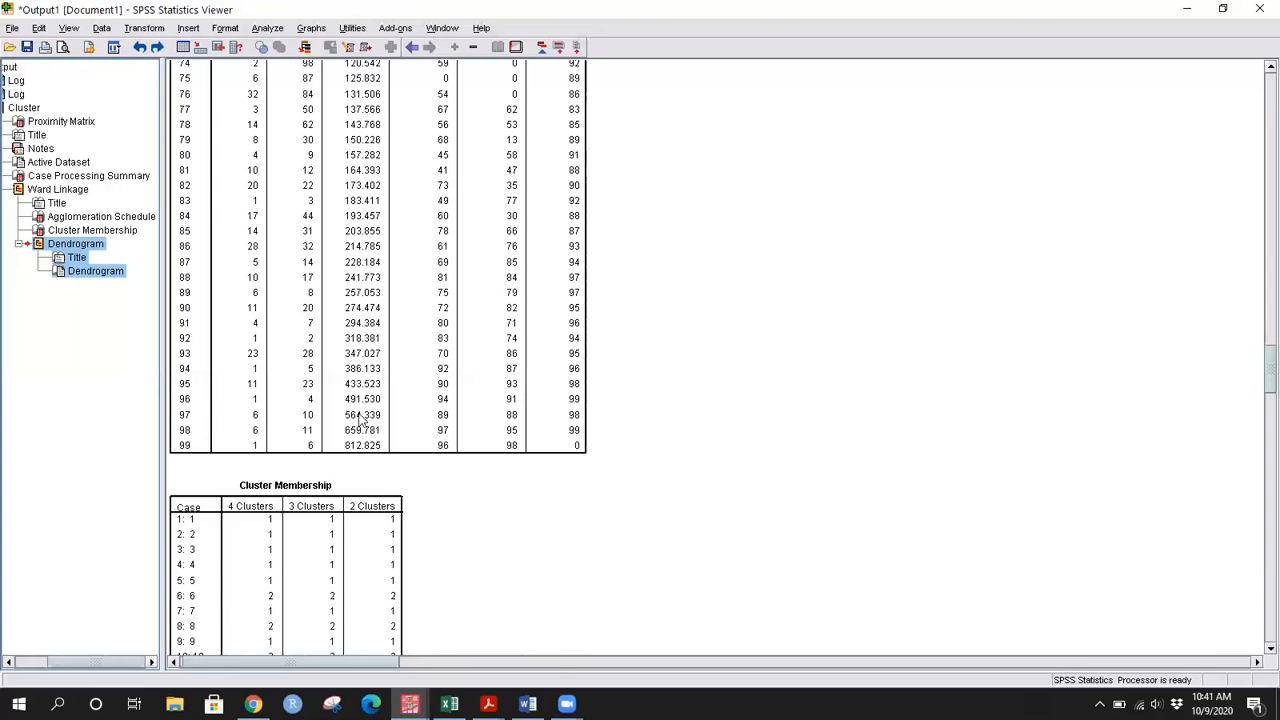
Step: Open the Agglomeration Schedule in its own pivot table window and show its final stages
double_click(366, 326)
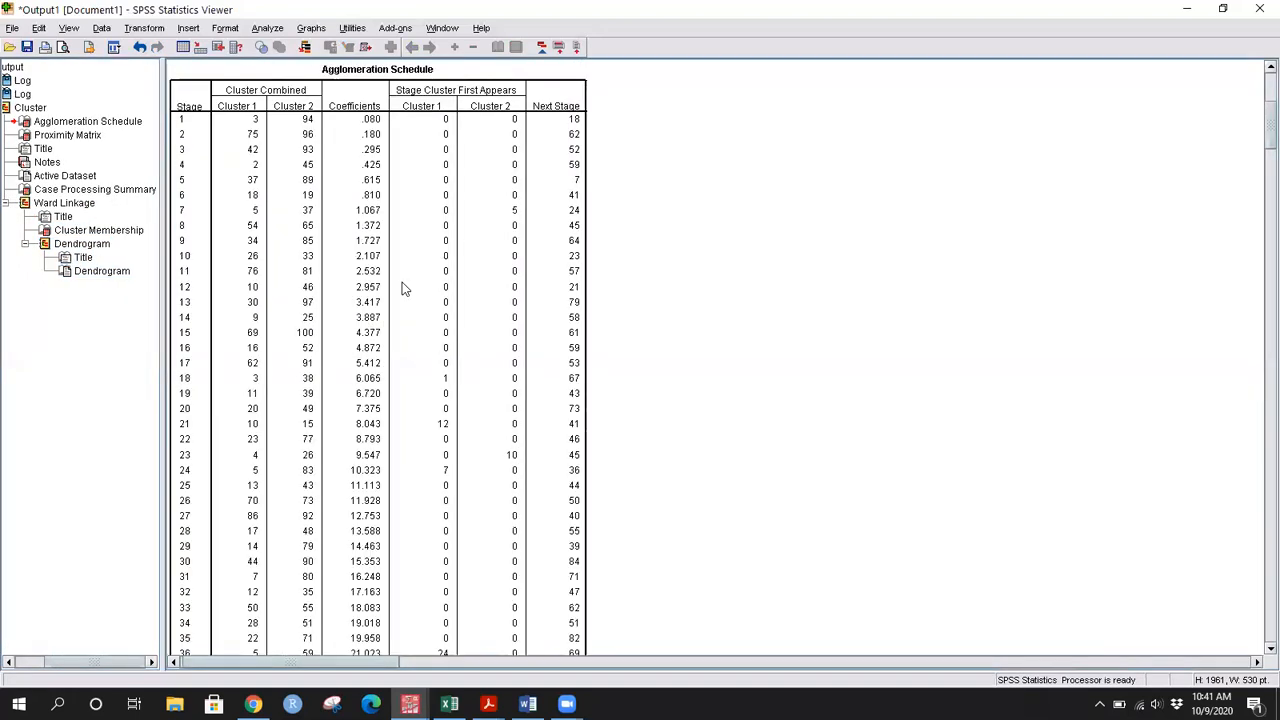
double_click(402, 282)
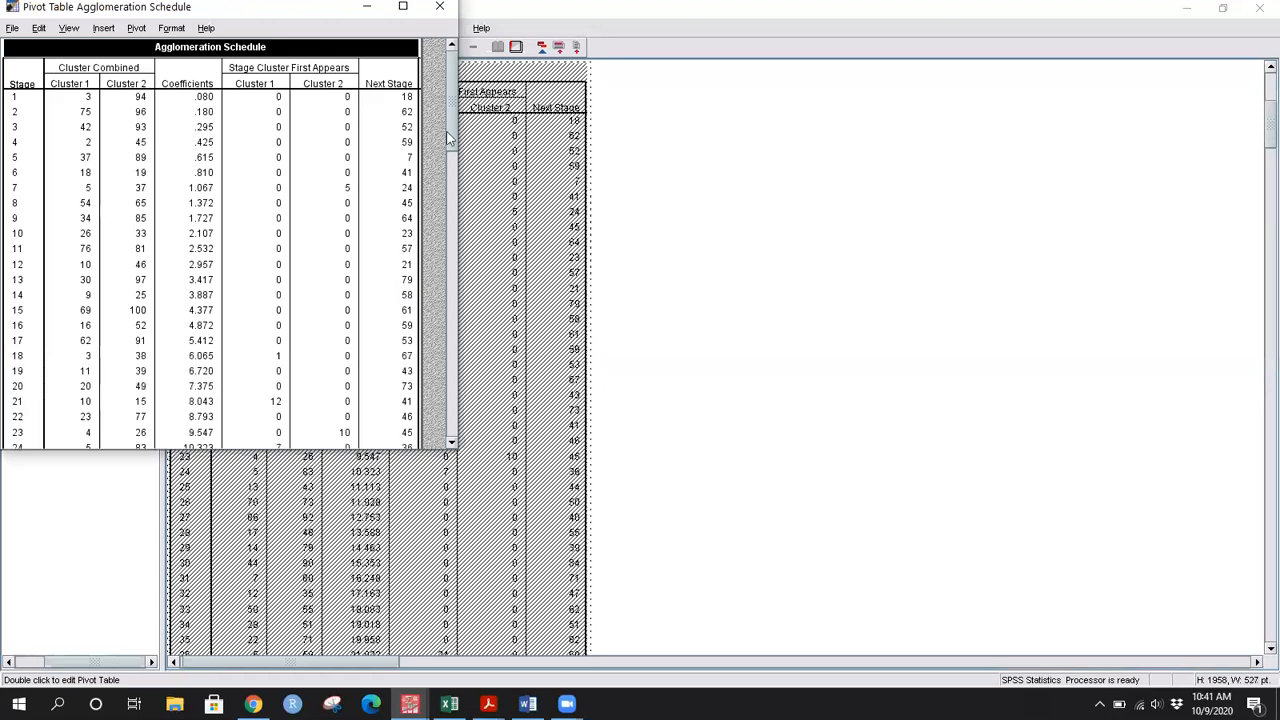
drag(452, 122, 451, 423)
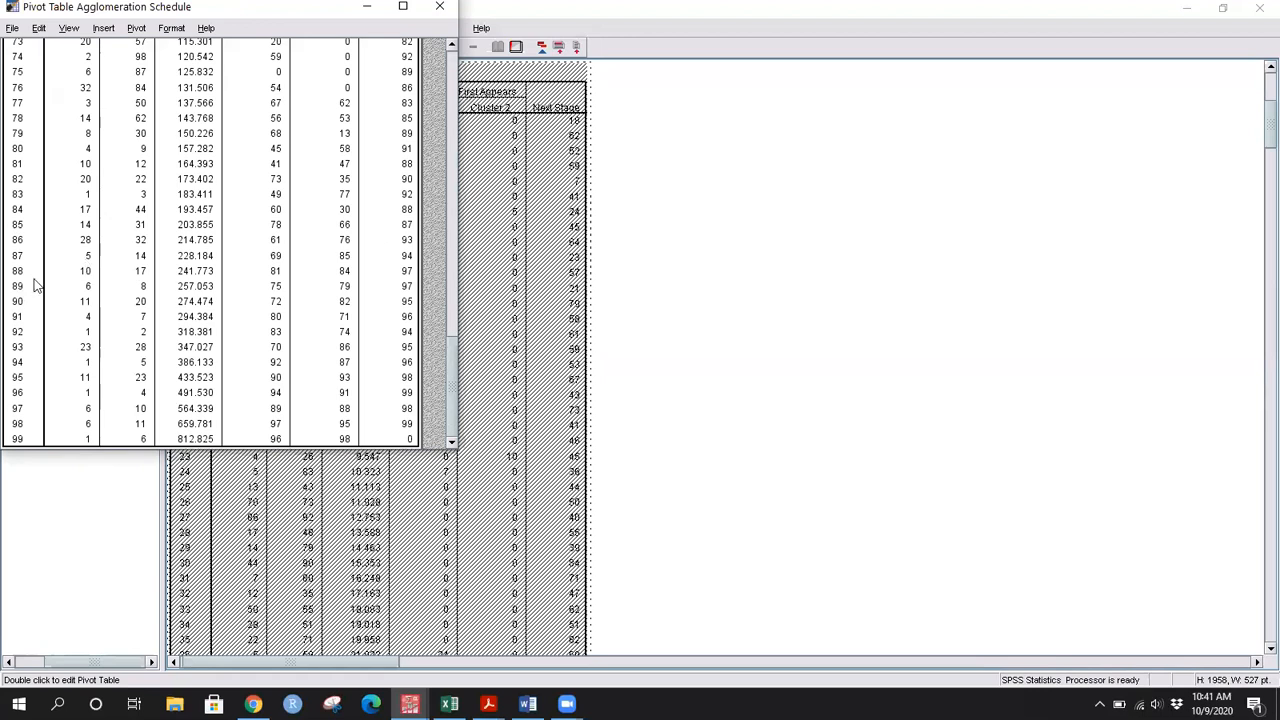
Step: Select the coefficients of stages 89 to 99 in the Agglomeration Schedule pivot table
click(195, 441)
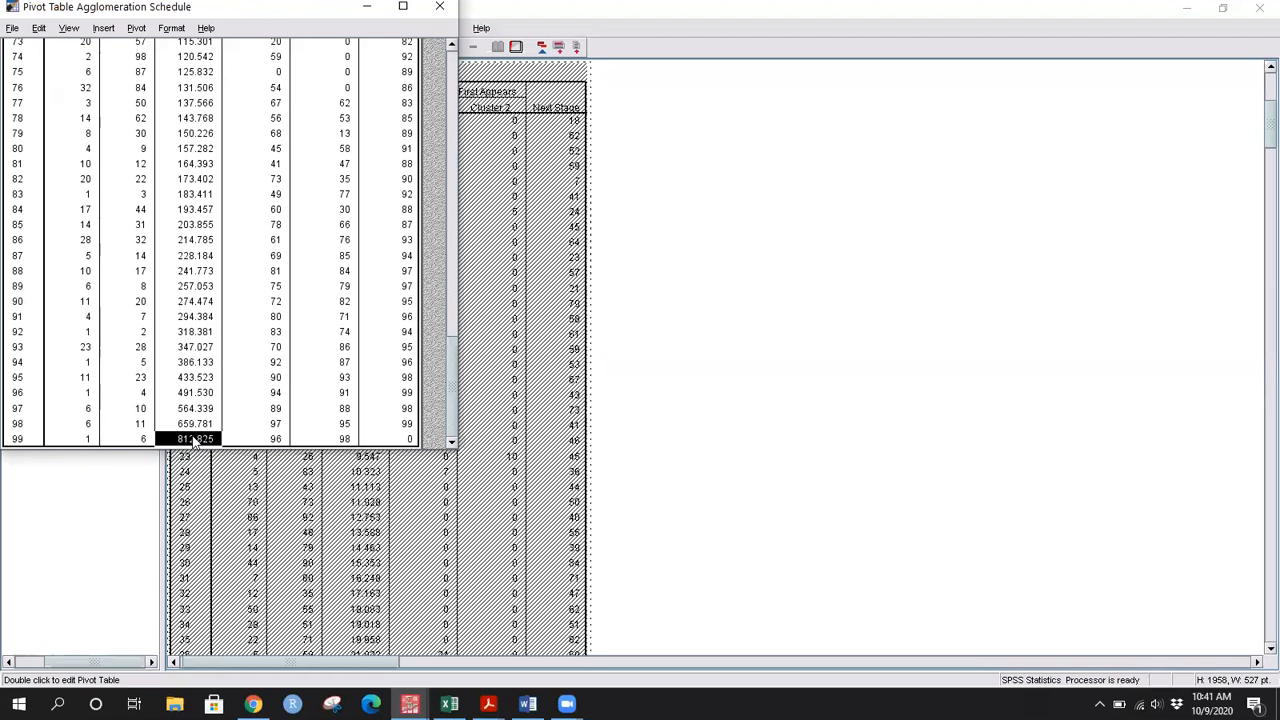
key(shift+Up)
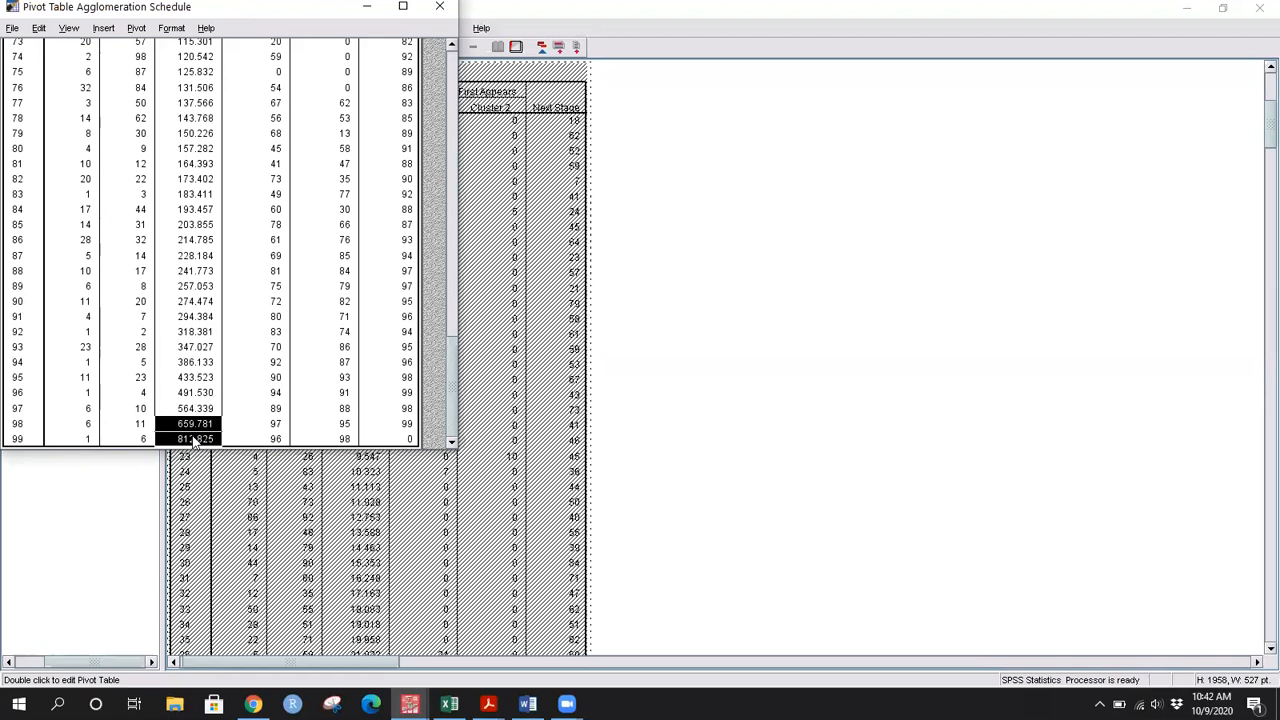
key(shift+Up)
key(shift+Up)
key(shift+Up)
key(shift+Up)
key(shift+Up)
key(shift+Up)
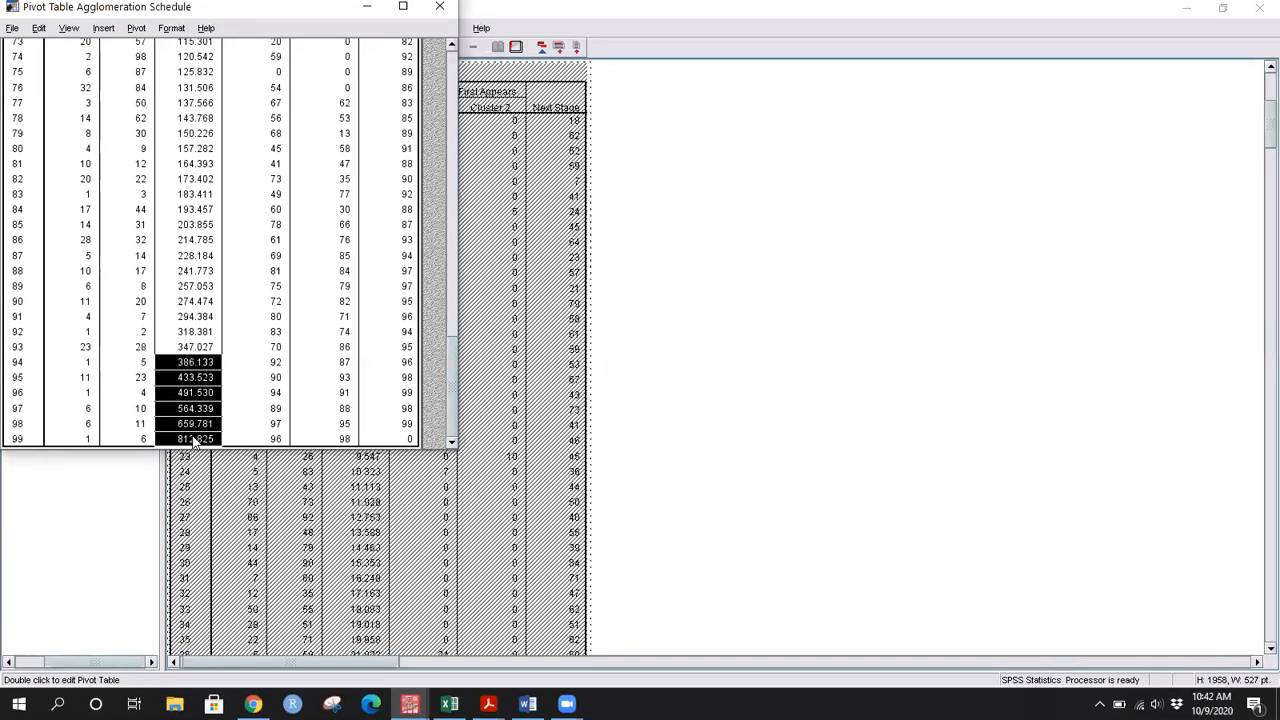
key(shift+Up)
key(shift+Up)
key(shift+Up)
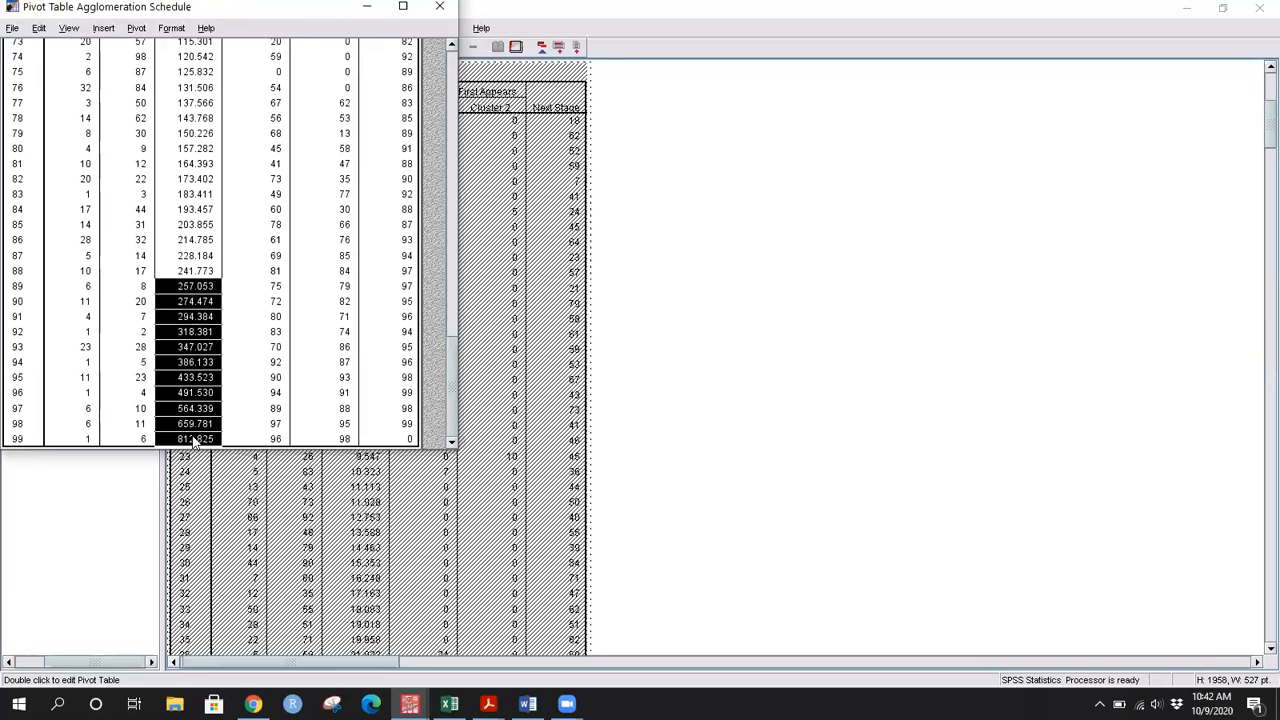
Step: Switch to the Excel Workings workbook and select the agglomeration coefficients in B2:B12 of the Cluster Decision sheet
mouse_move(452, 700)
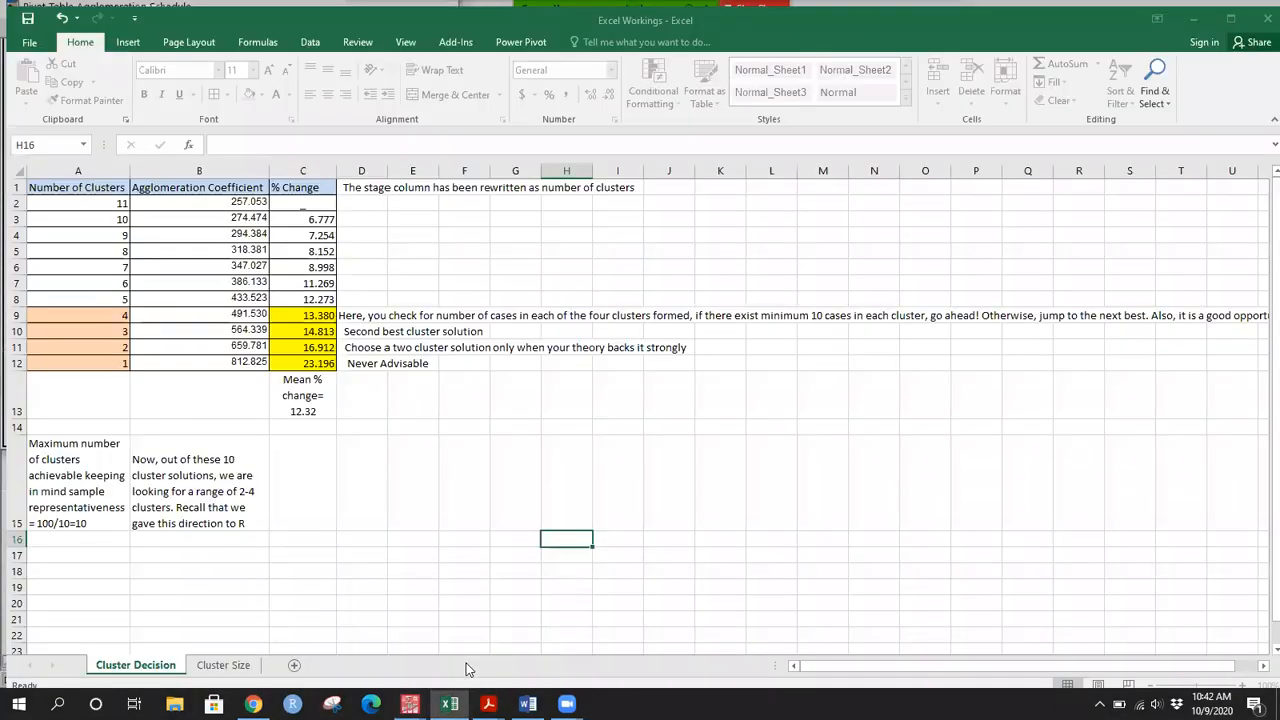
click(467, 680)
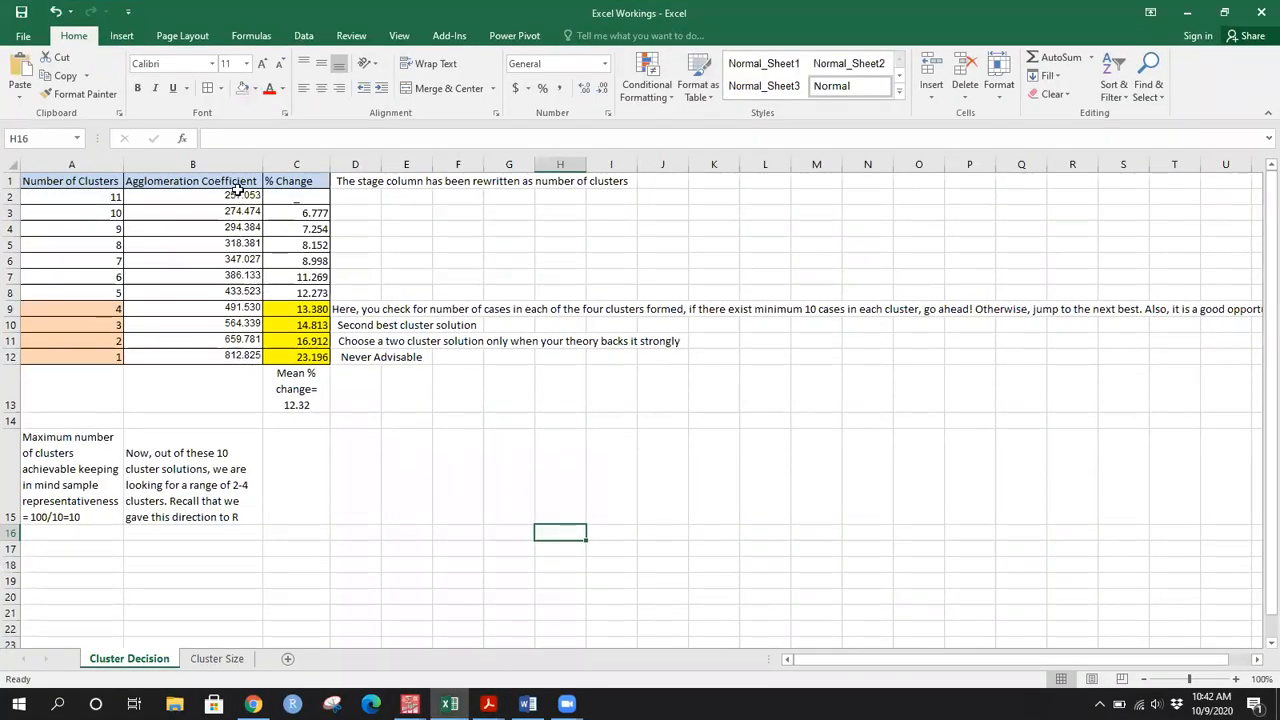
drag(236, 196, 233, 354)
Step: Switch back to the SPSS Agglomeration Schedule pivot table and close its window
key(alt+Tab)
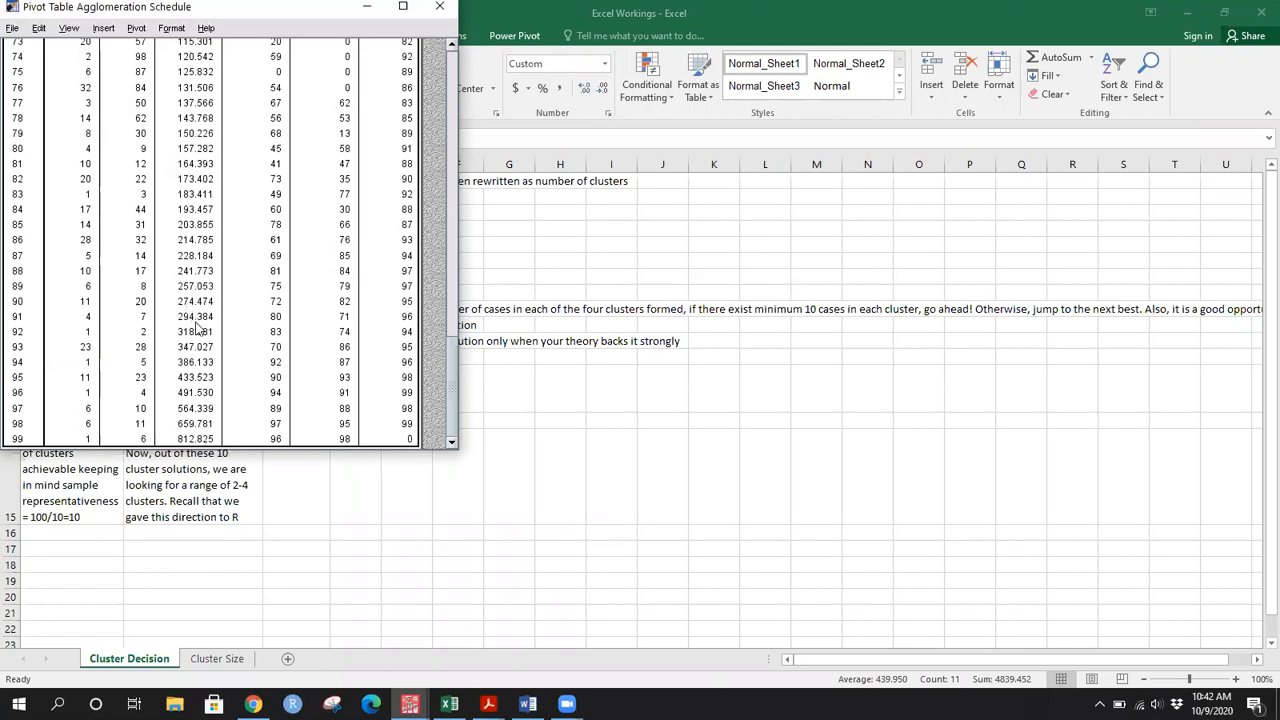
click(440, 7)
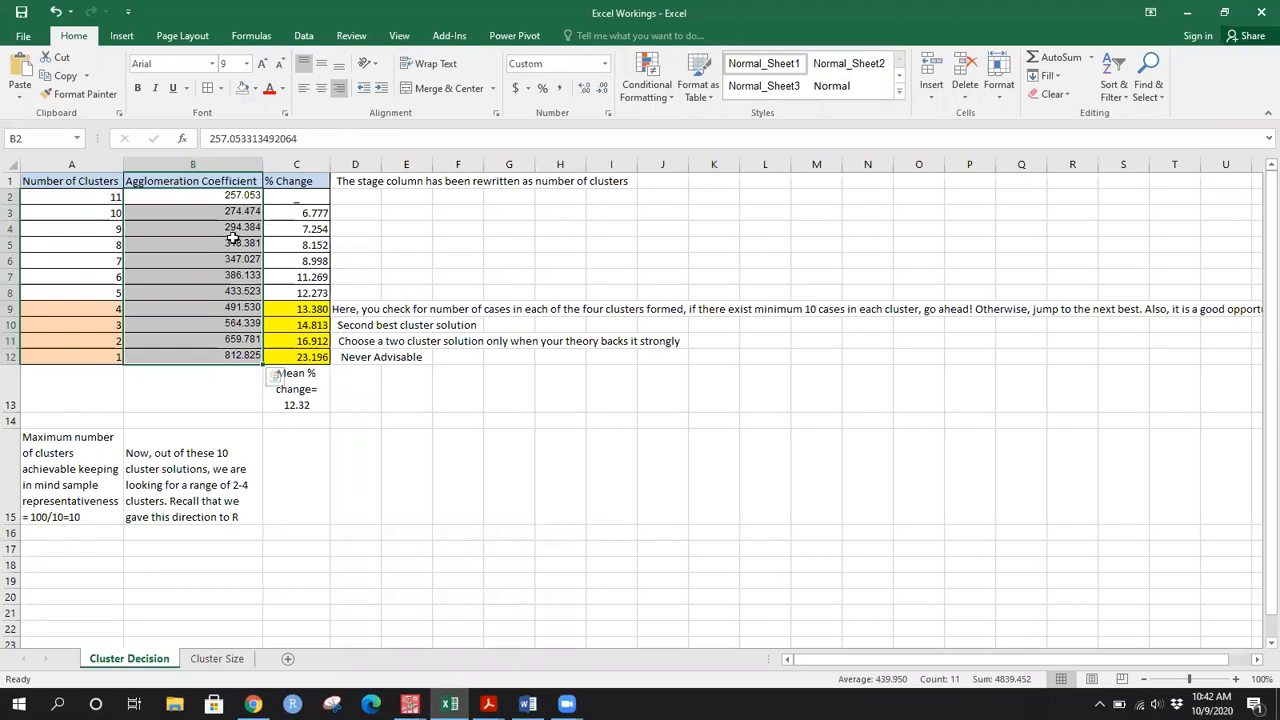
Step: Compare the Number of Clusters column on the Cluster Decision sheet with the SPSS Agglomeration Schedule, and return to the Excel workbook
click(242, 357)
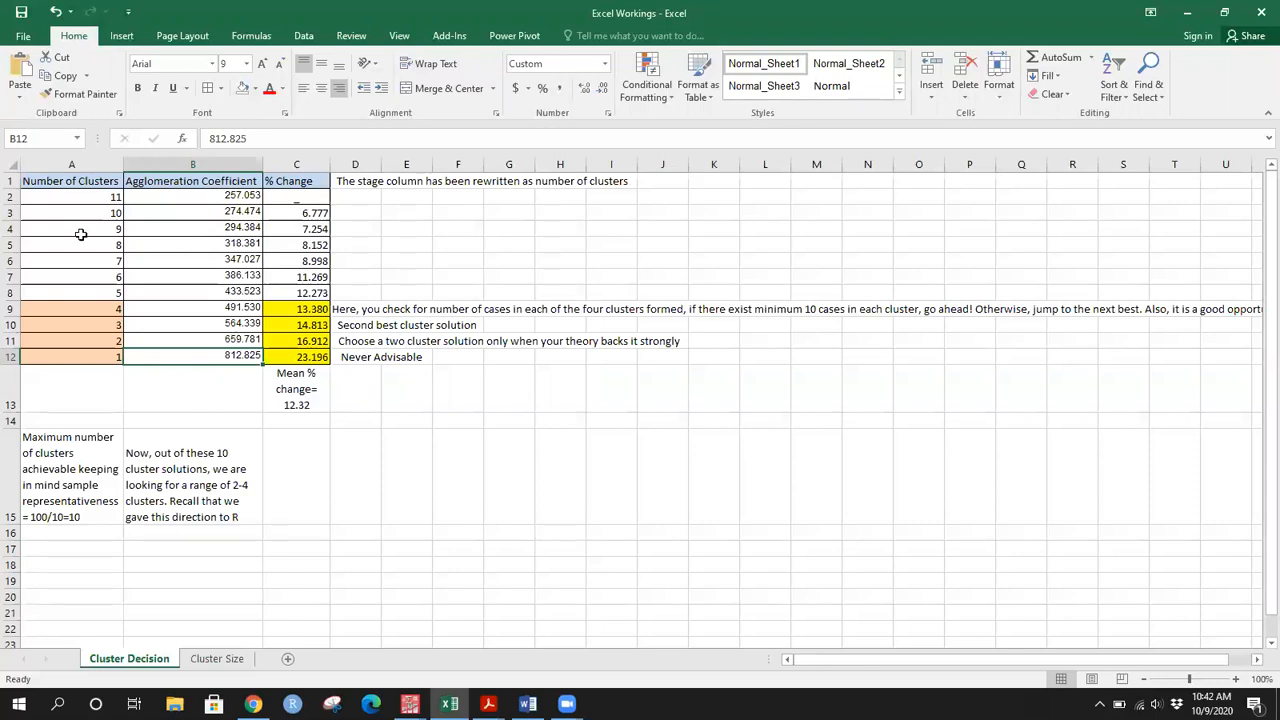
click(99, 179)
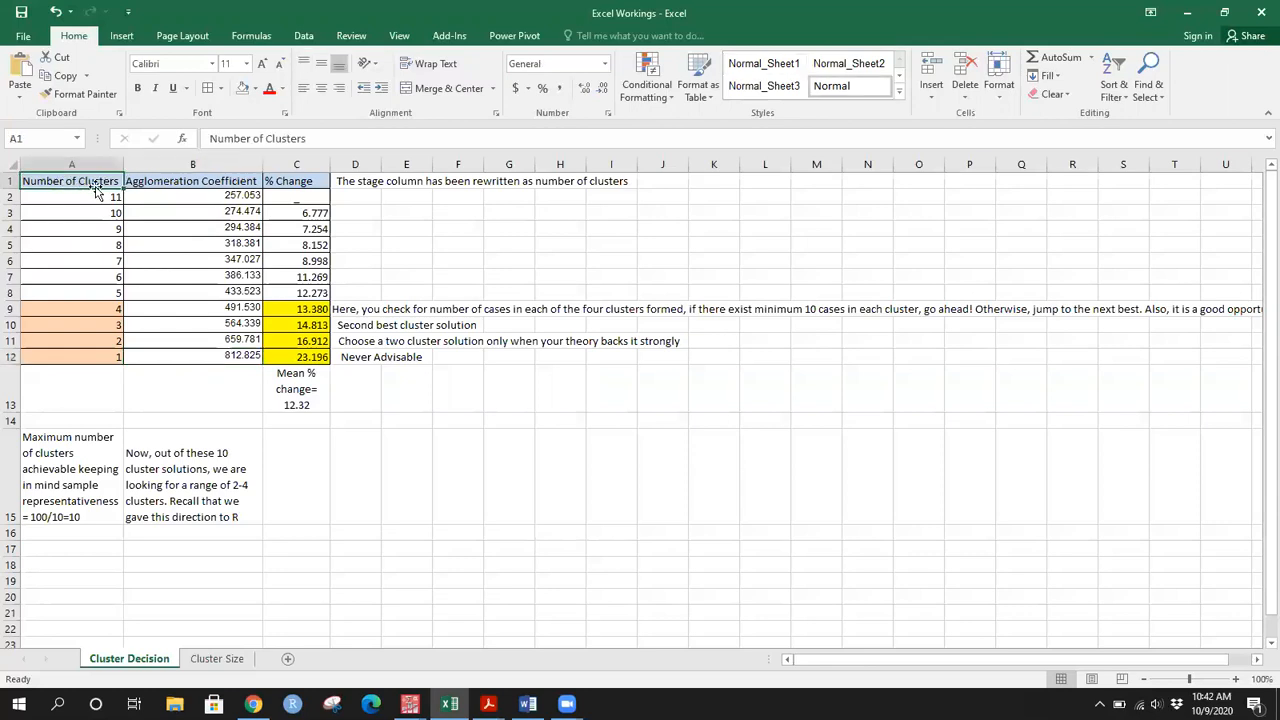
click(104, 358)
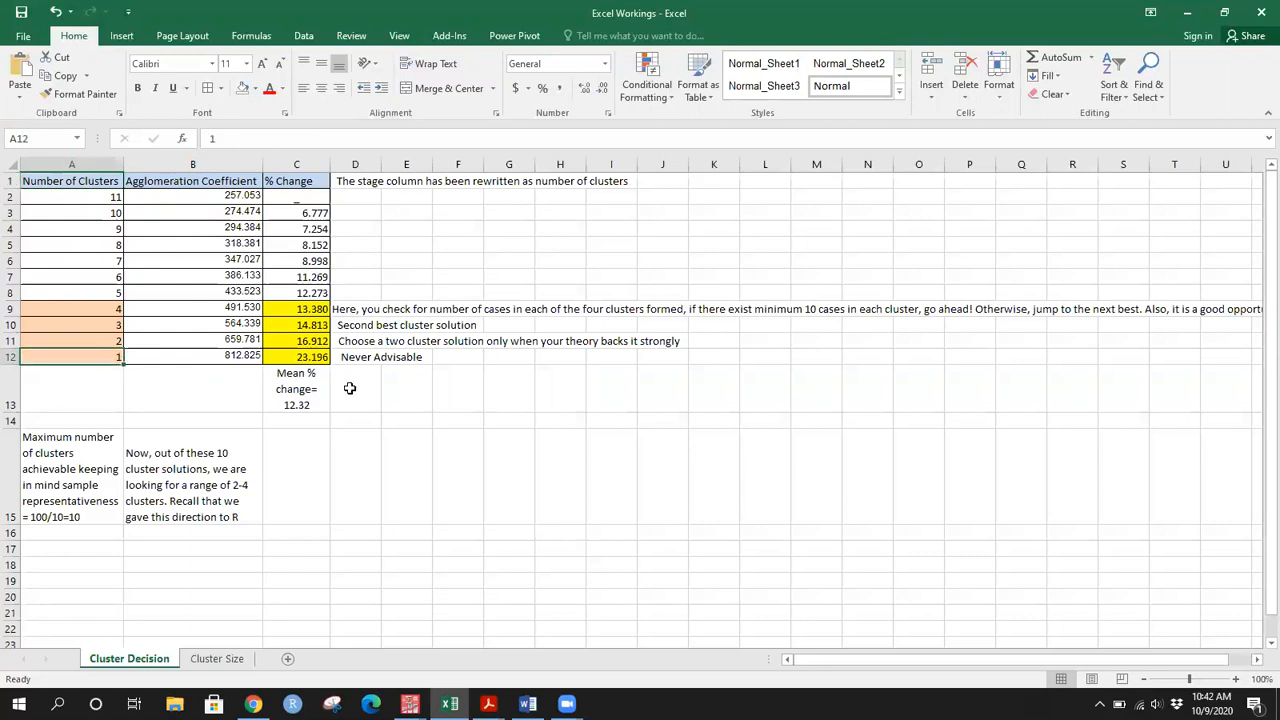
mouse_move(410, 704)
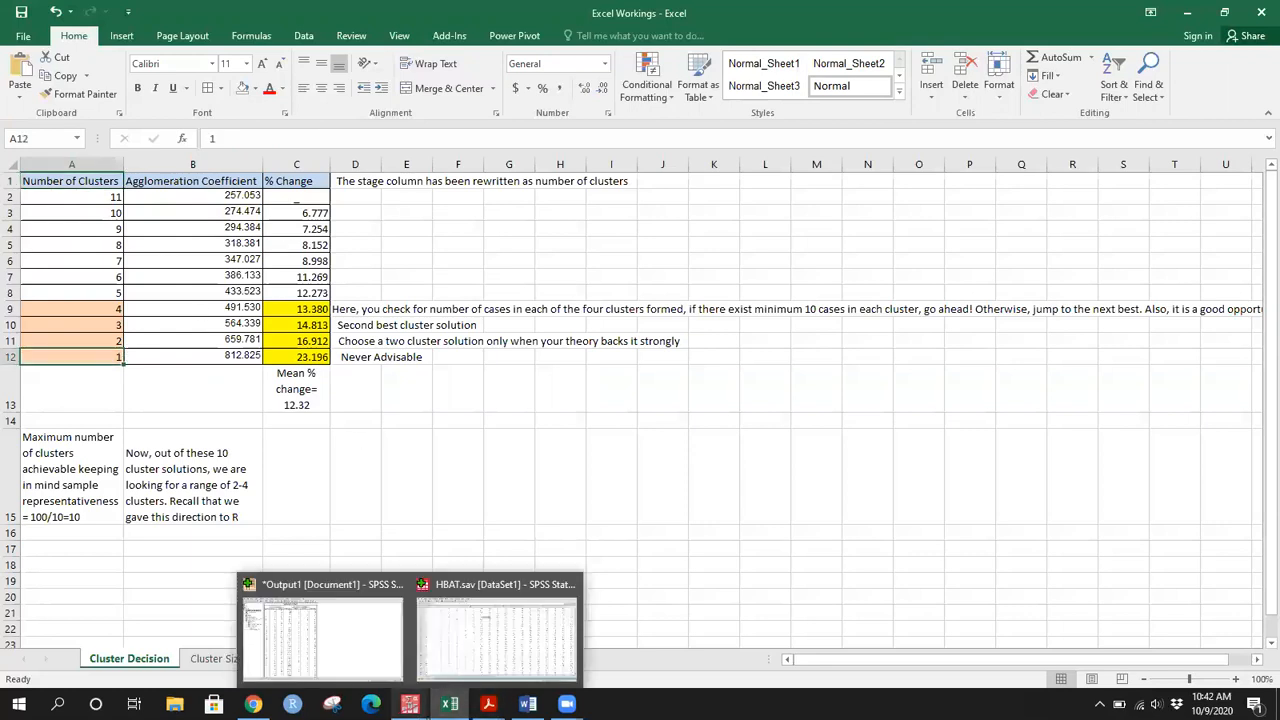
click(383, 664)
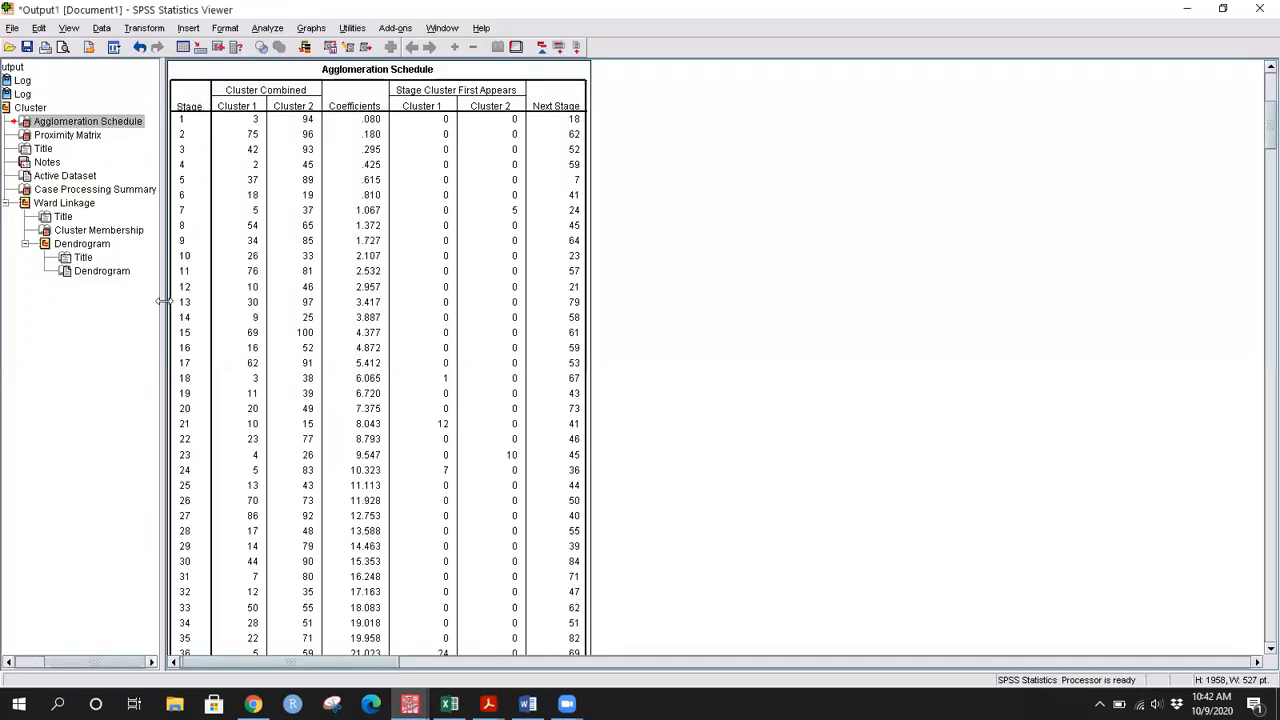
key(alt+Tab)
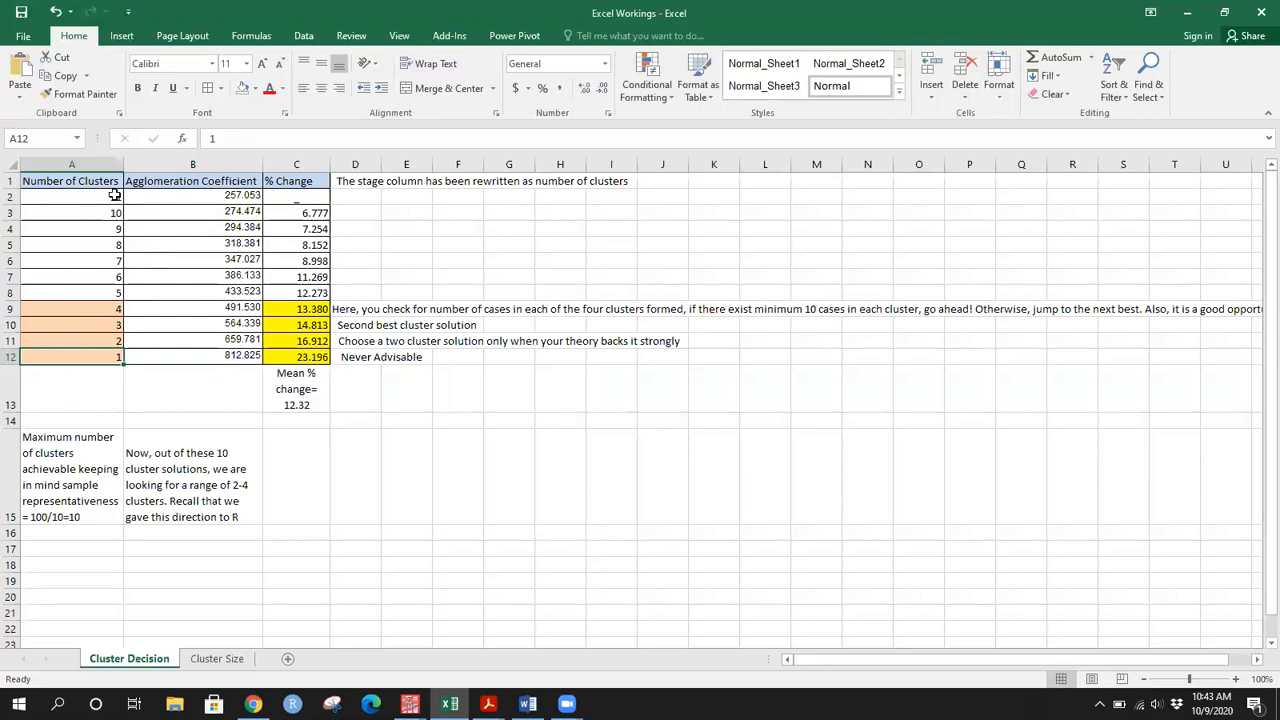
Step: Select the 10-to-1 cluster solutions in A3:C12 and read the maximum number of clusters note in A15
drag(86, 213, 289, 363)
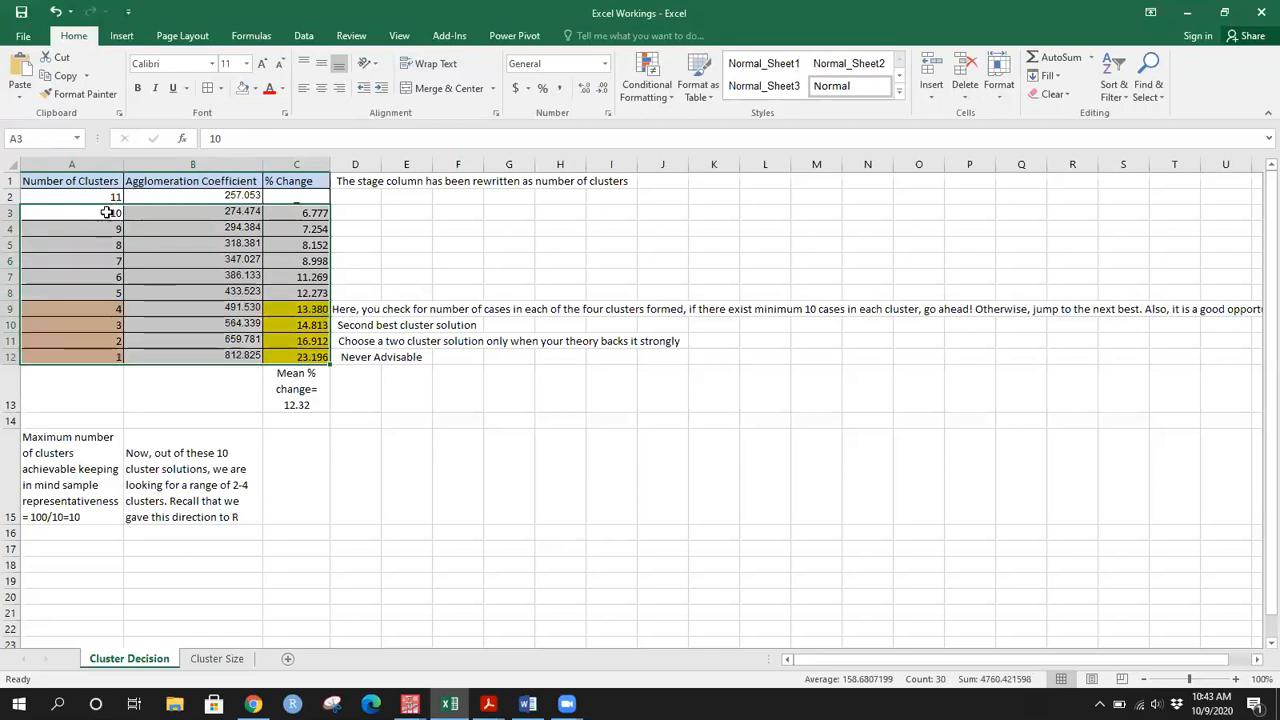
click(103, 470)
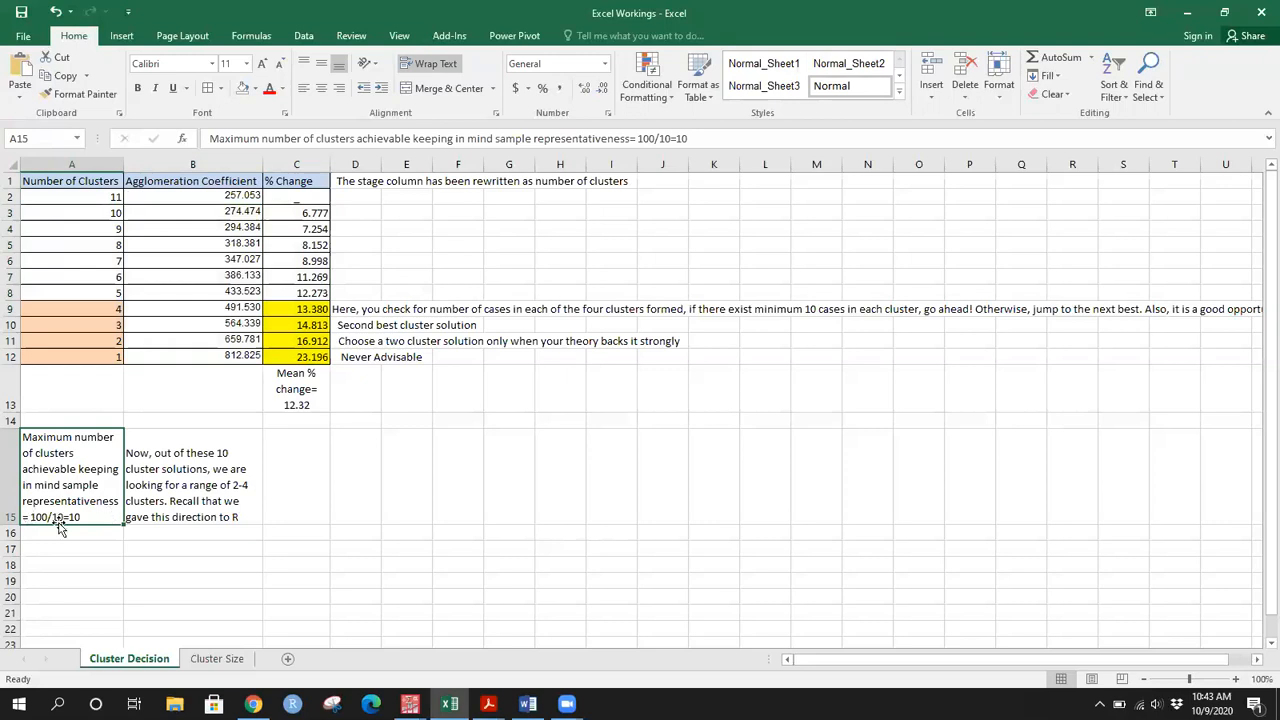
Step: Correct the end of the note in B15 to read "Recall that we gave this direction to SPSS"
click(146, 517)
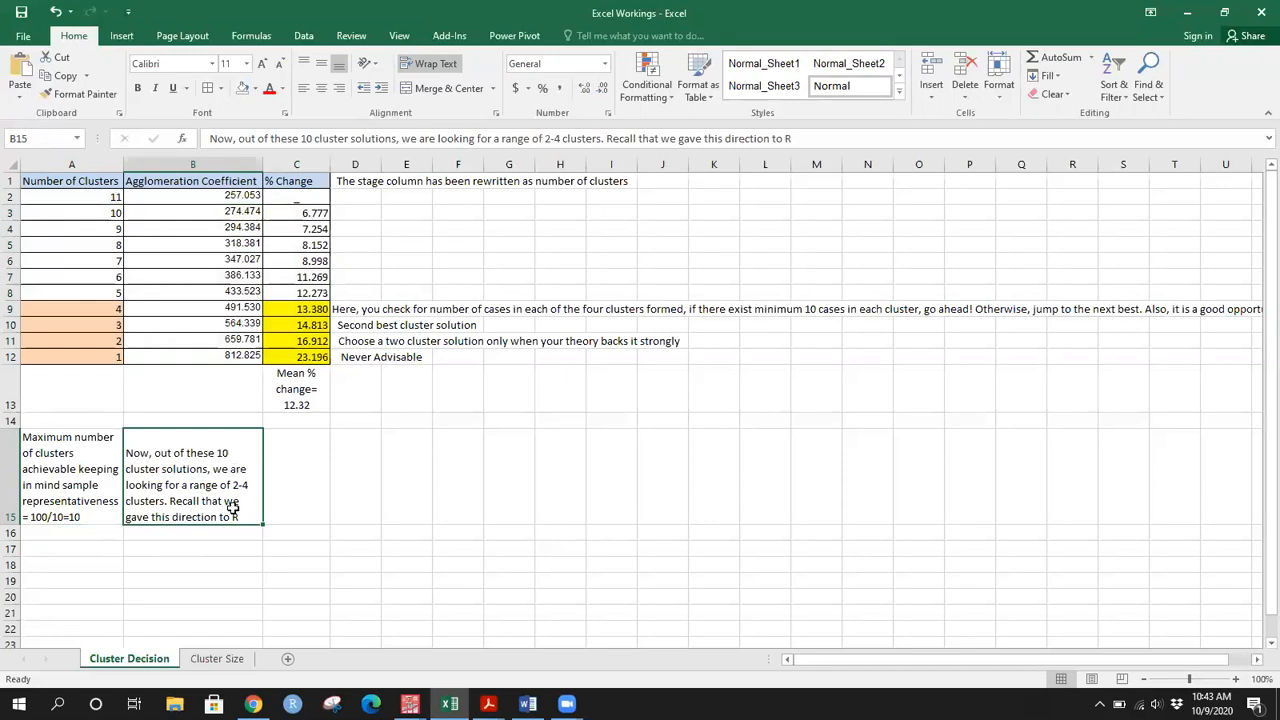
click(802, 137)
key(BackSpace)
text(S)
key(BackSpace)
text(SPSS)
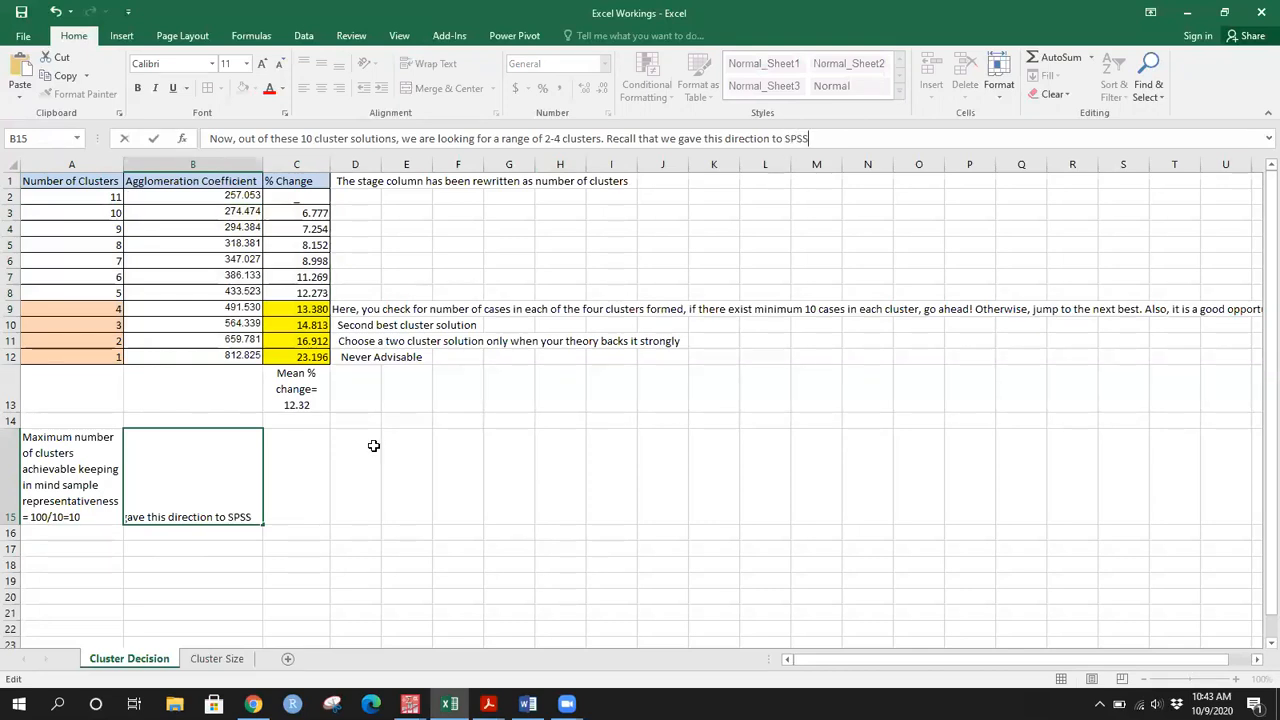
click(314, 452)
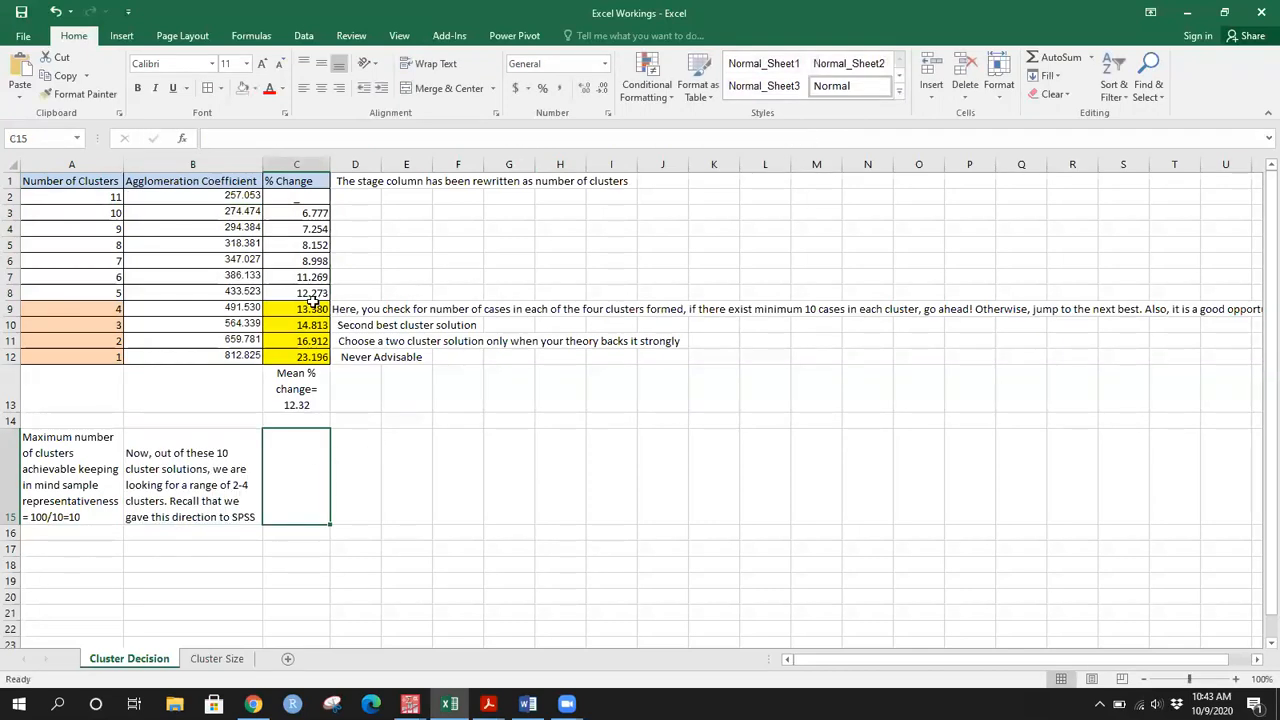
Step: Review the % Change formula in C3 and enter =((B3-B2)/B2)*100 in D3 as a demonstration
click(313, 181)
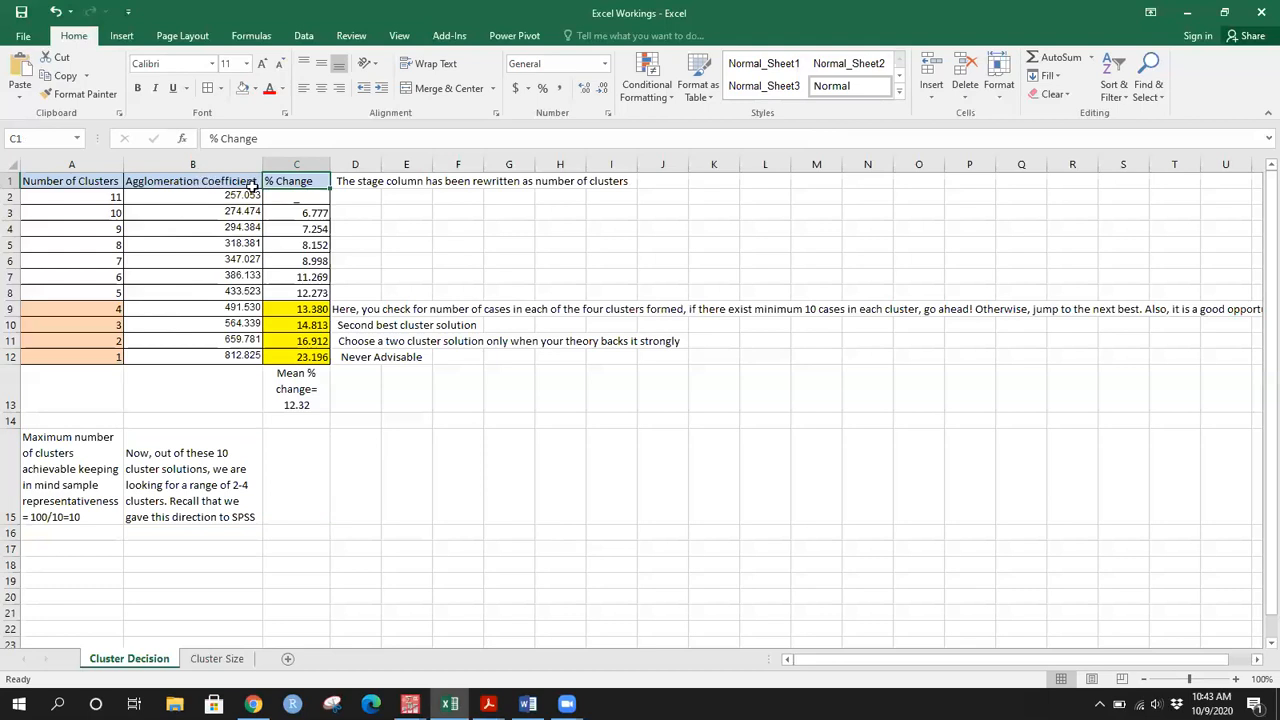
click(285, 215)
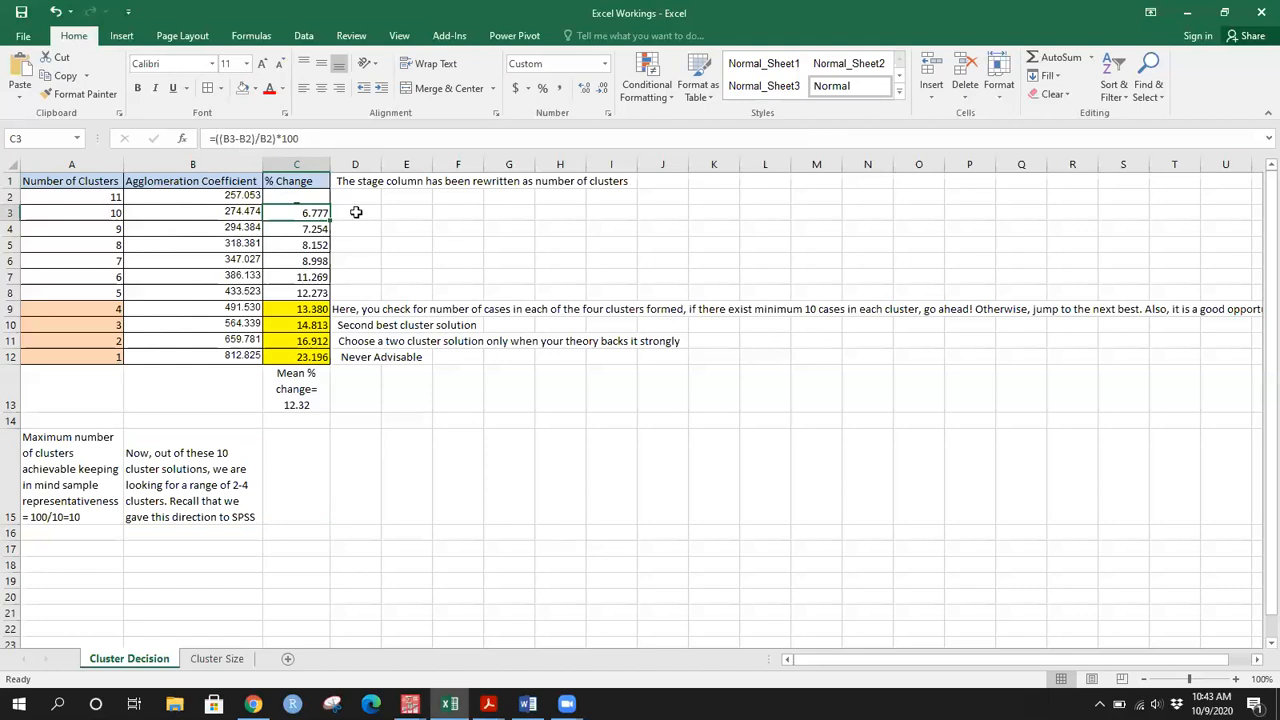
click(356, 213)
text(=)
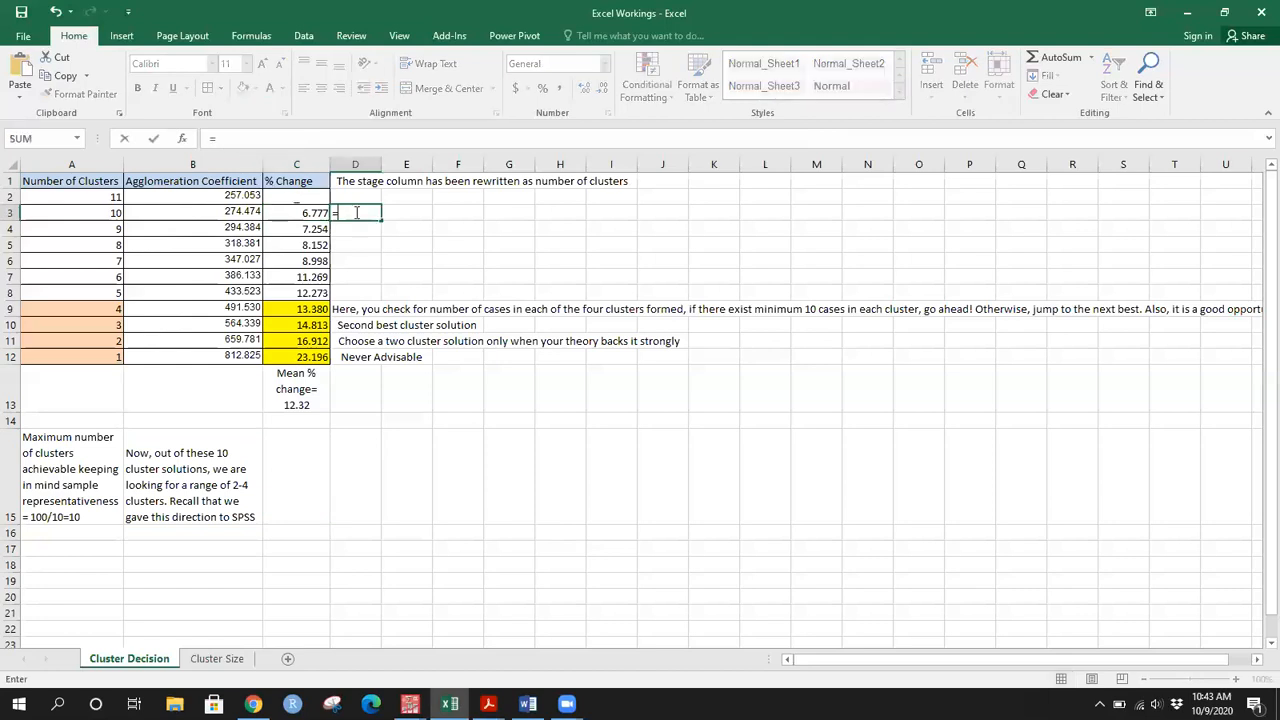
text((()
click(233, 212)
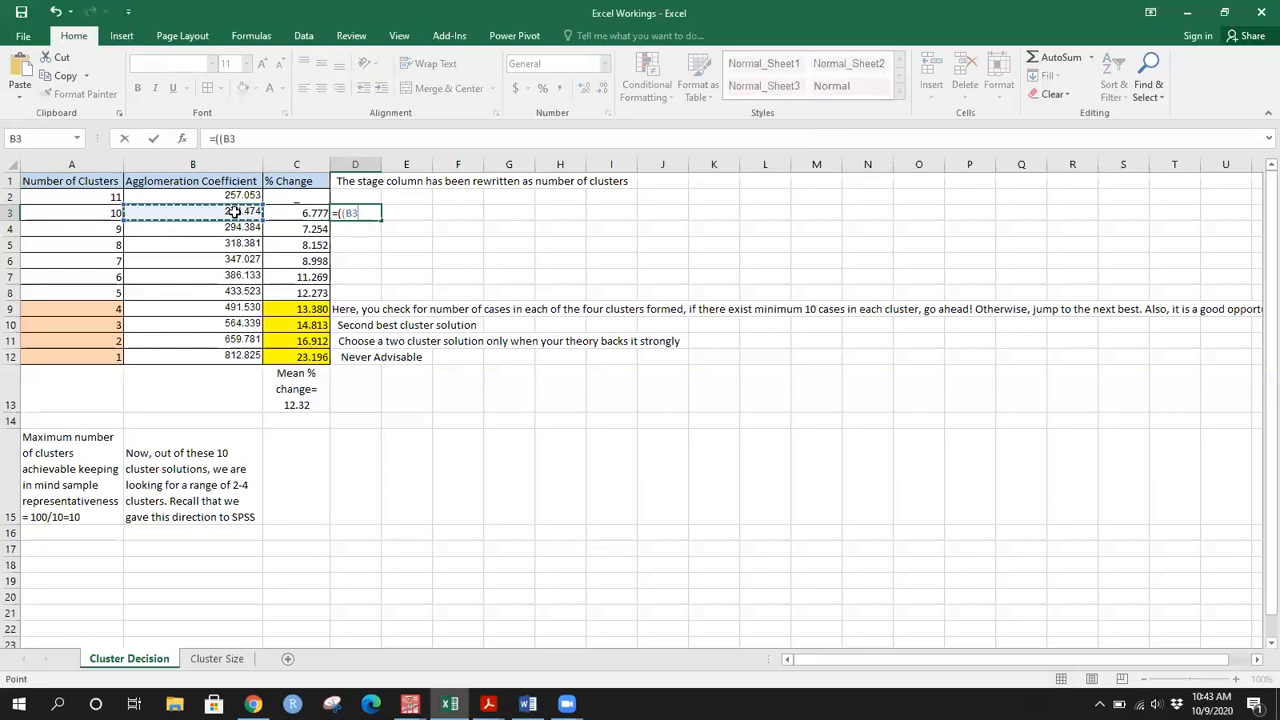
text(-)
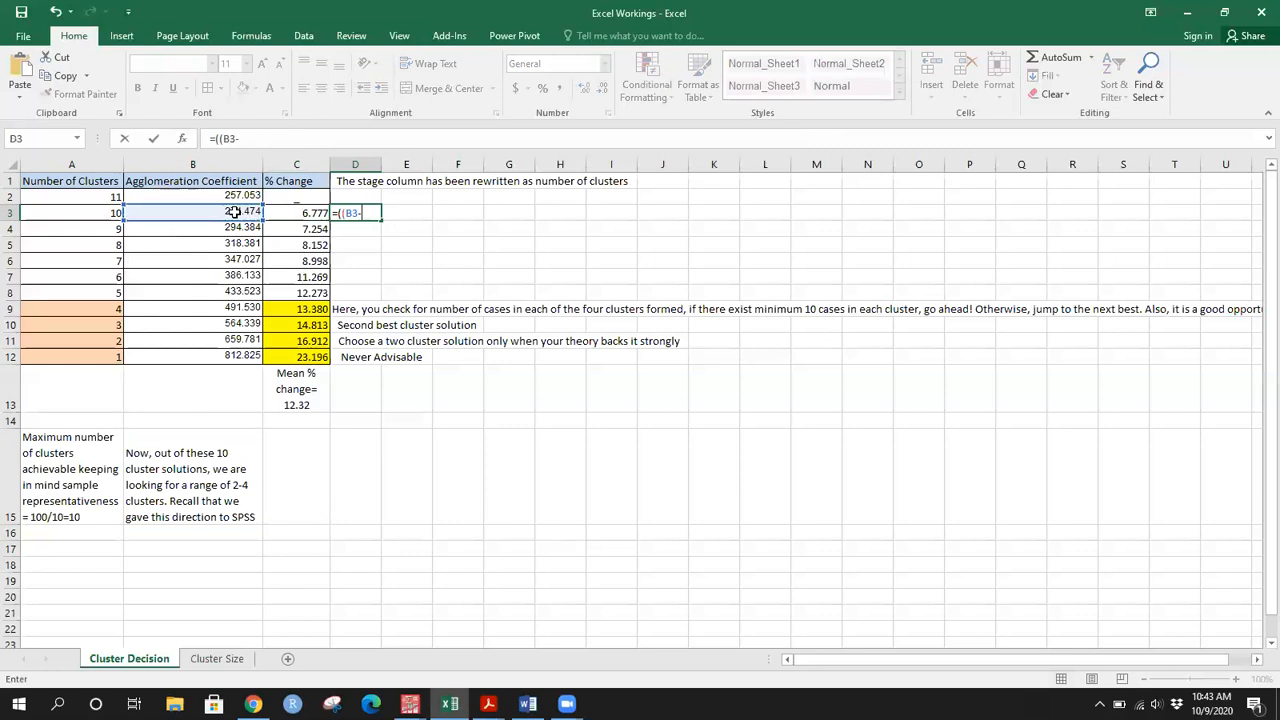
click(237, 195)
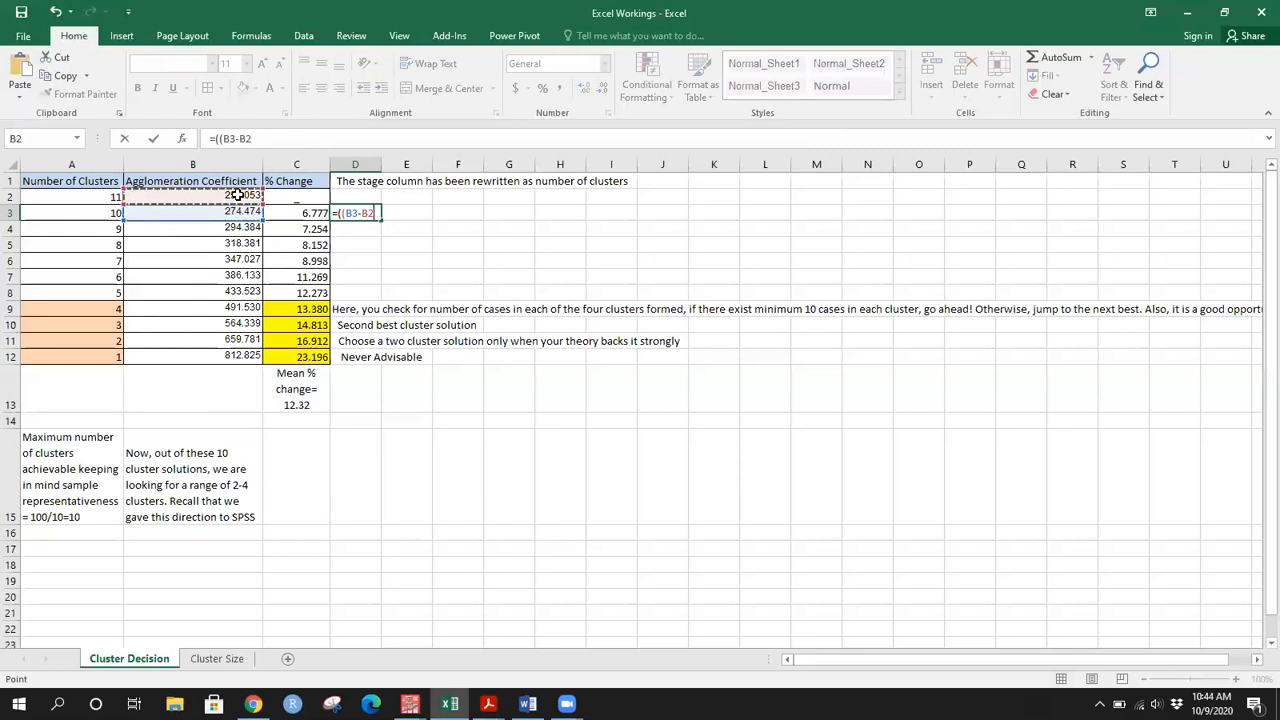
text()/)
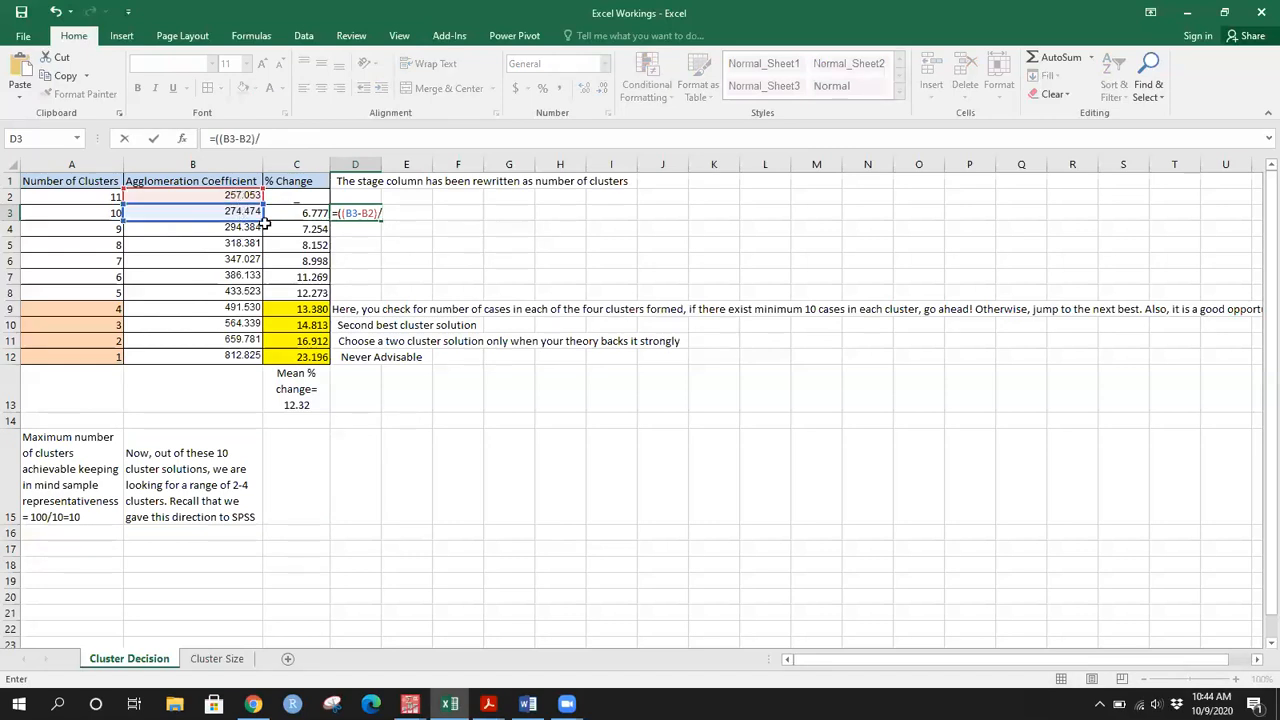
click(237, 195)
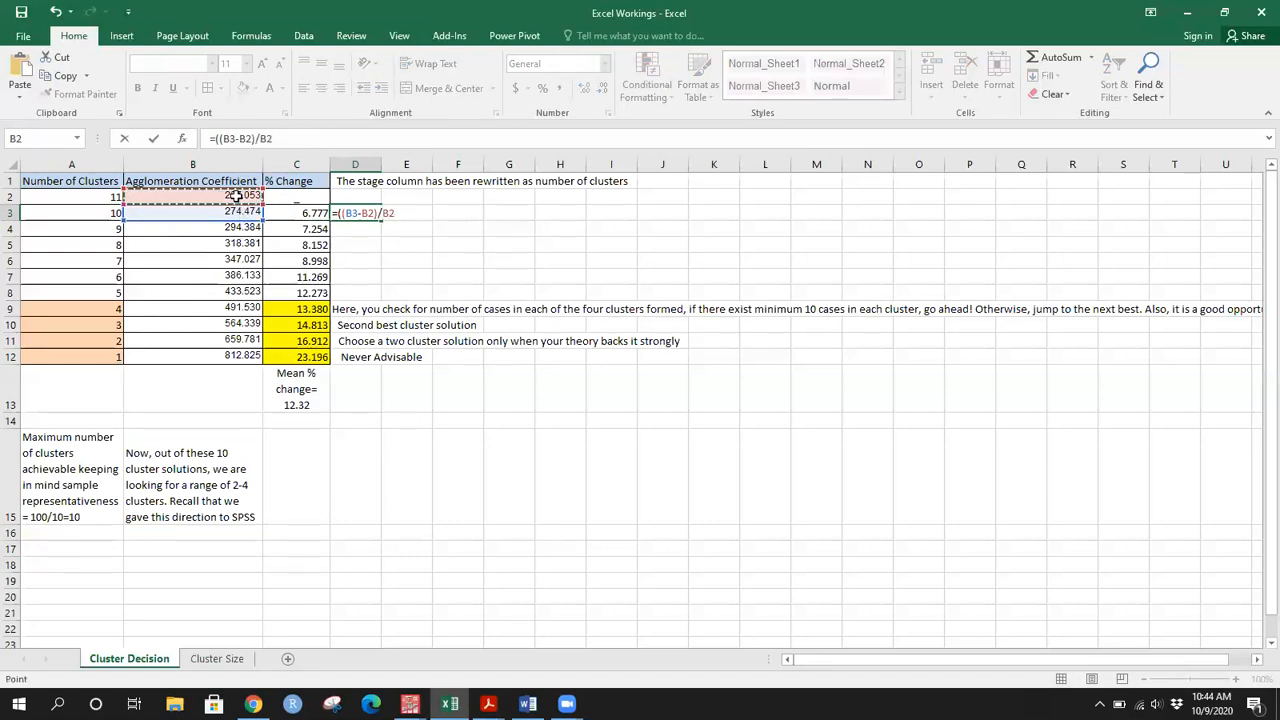
text()*100)
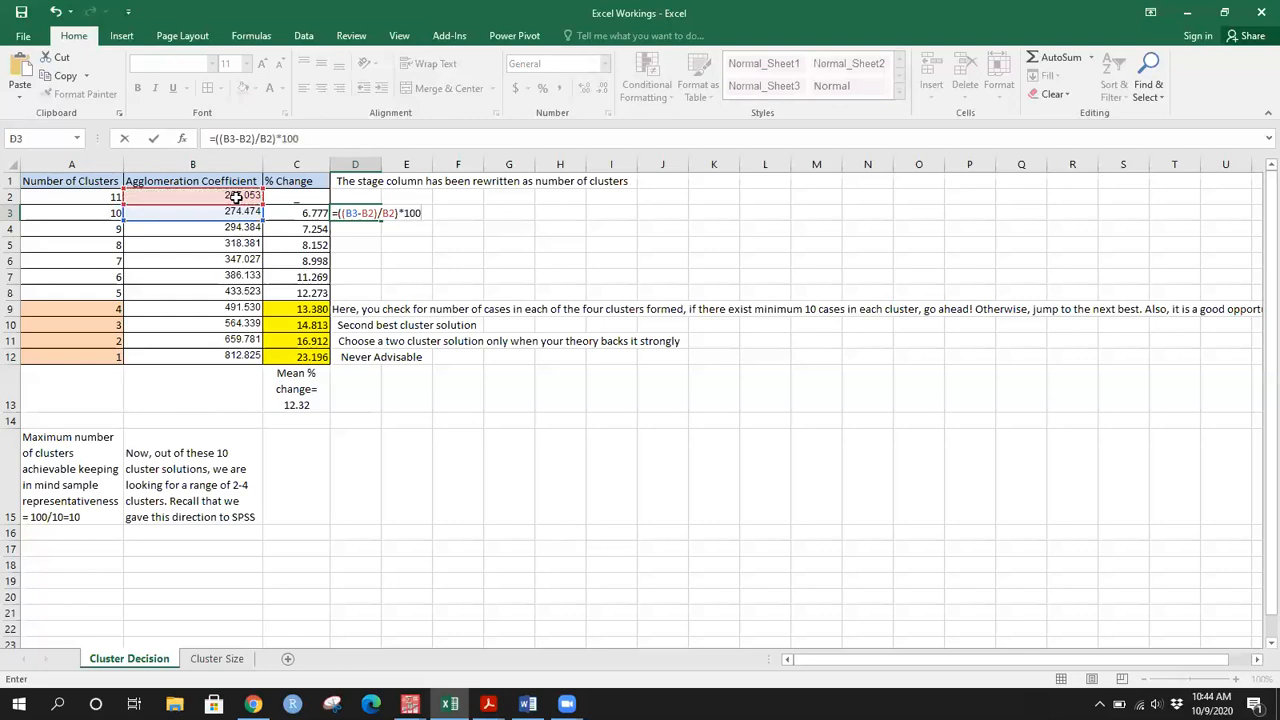
key(Tab)
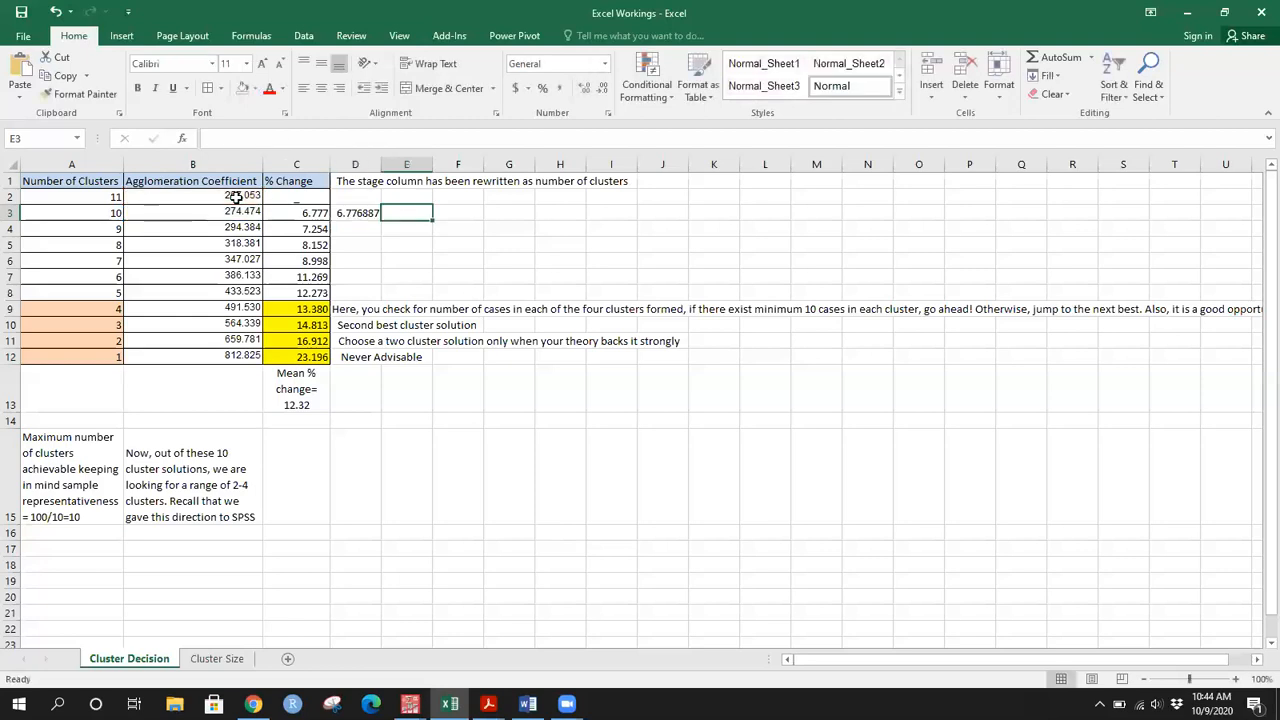
Step: Clear the demonstration formula from D3 and return to the original % Change formula in C3
click(367, 213)
mouse_move(379, 219)
mouse_down()
mouse_move(378, 362)
mouse_move(381, 214)
mouse_move(357, 210)
mouse_up()
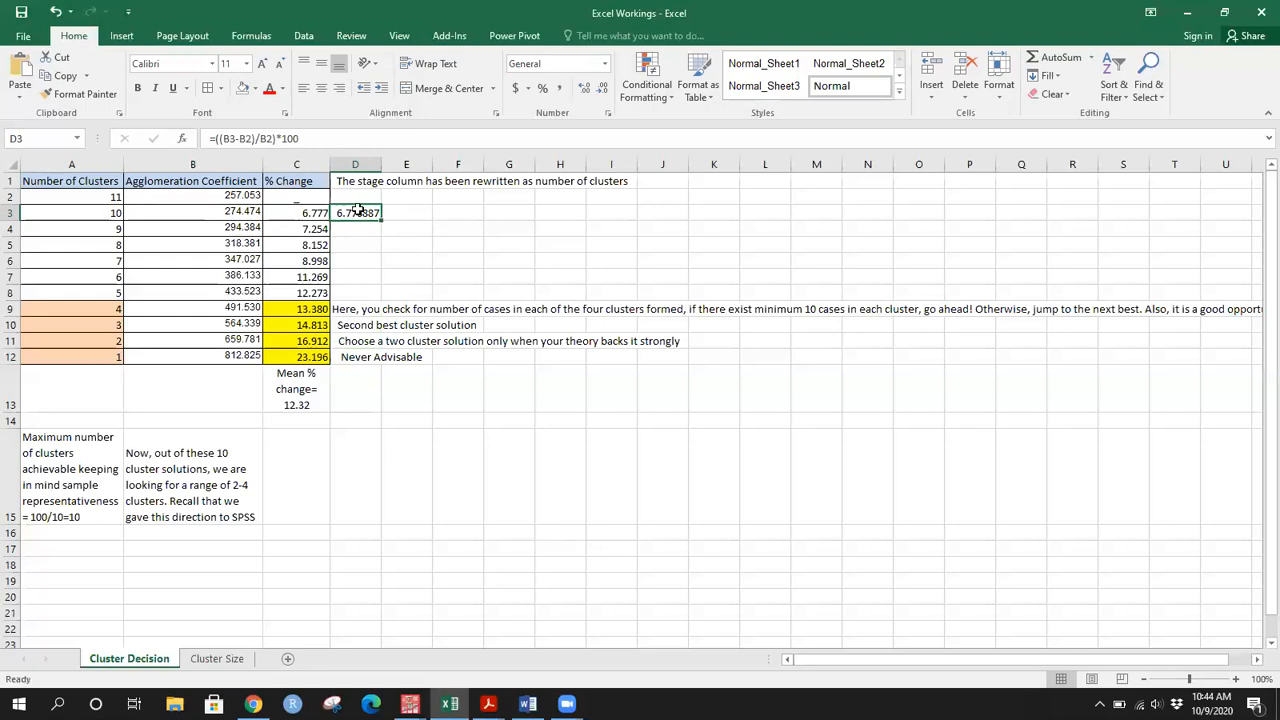
key(BackSpace)
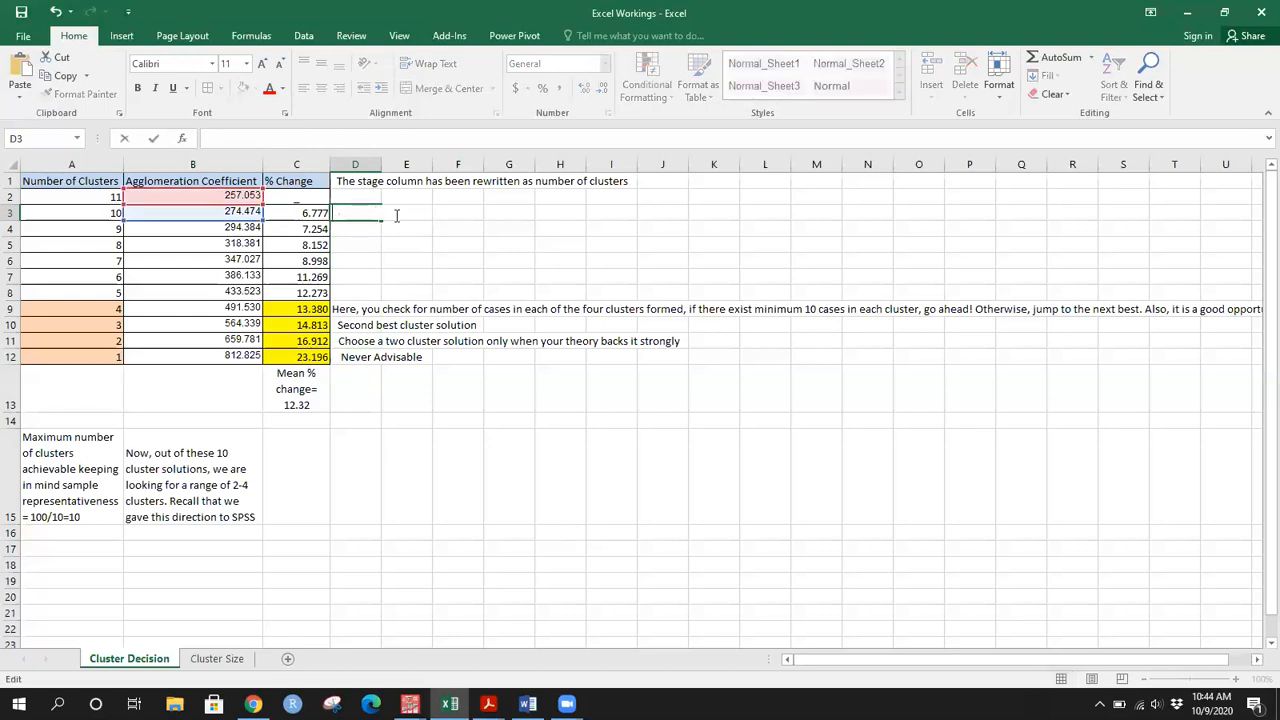
click(312, 214)
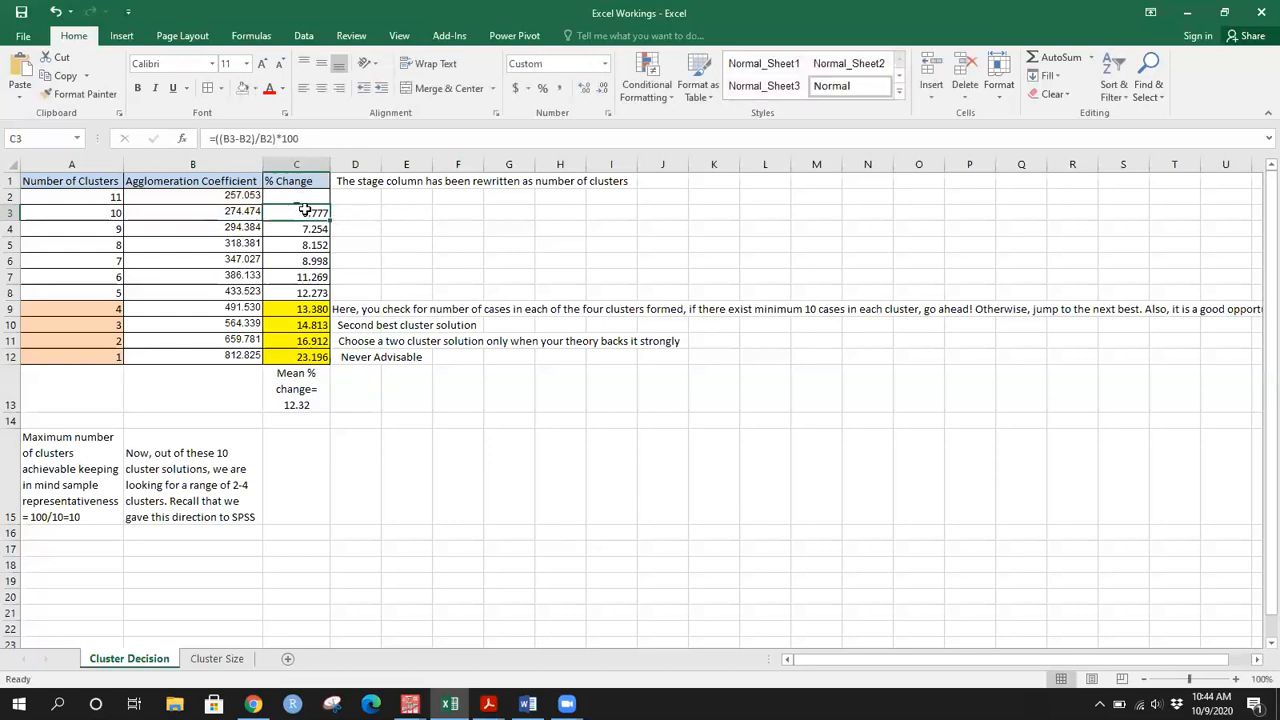
Step: Examine the cluster counts in A2:A12, the notes in row 15 and the % Change values in C3:C12, including the four-cluster solution
drag(112, 198, 103, 358)
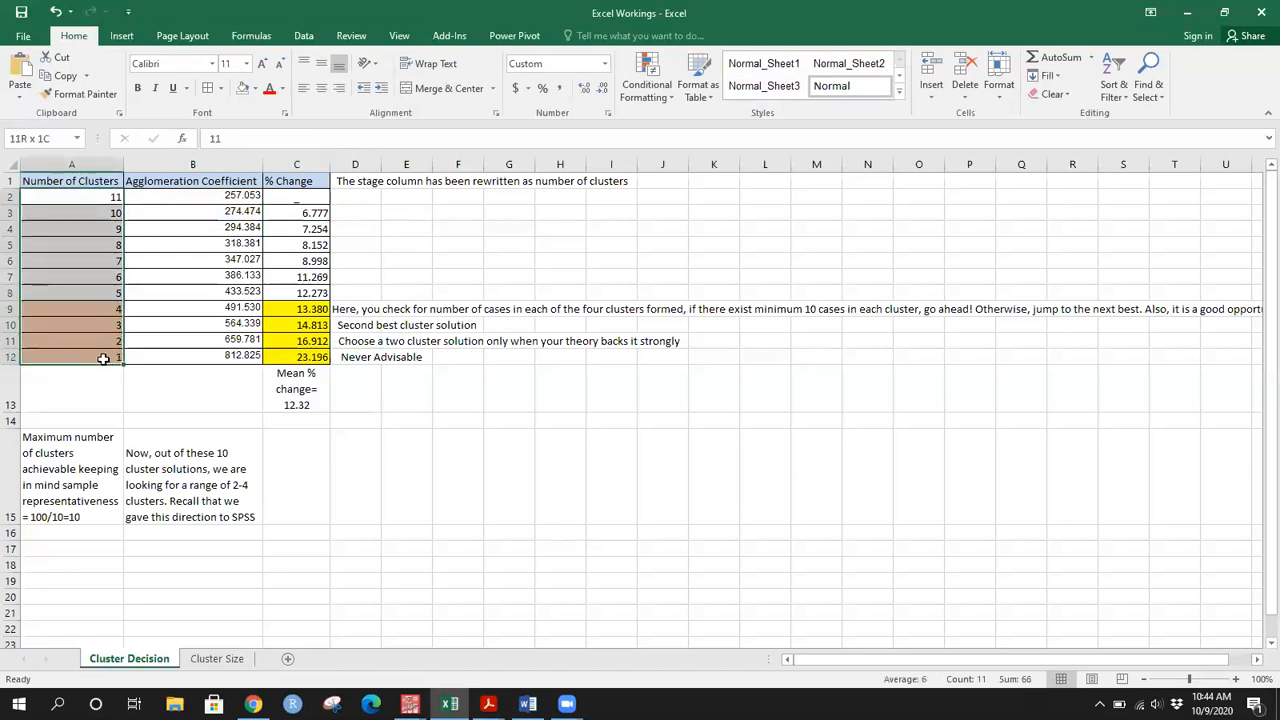
click(303, 215)
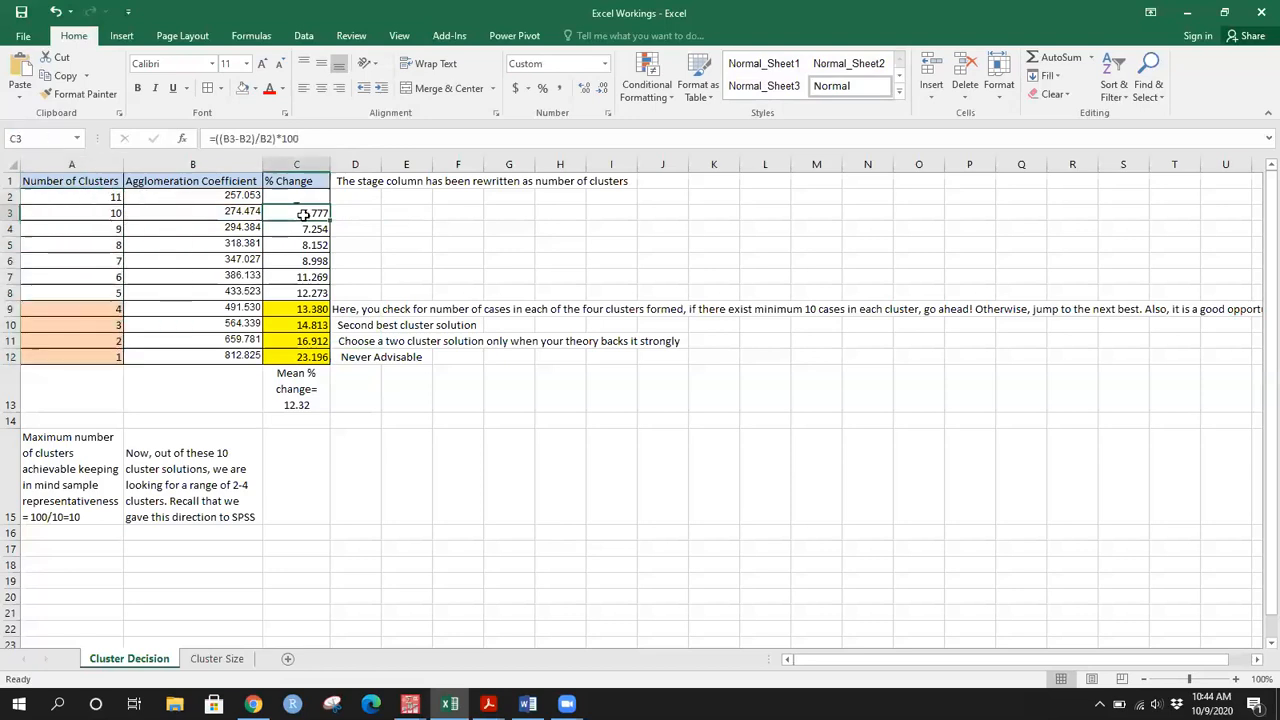
click(221, 492)
click(94, 486)
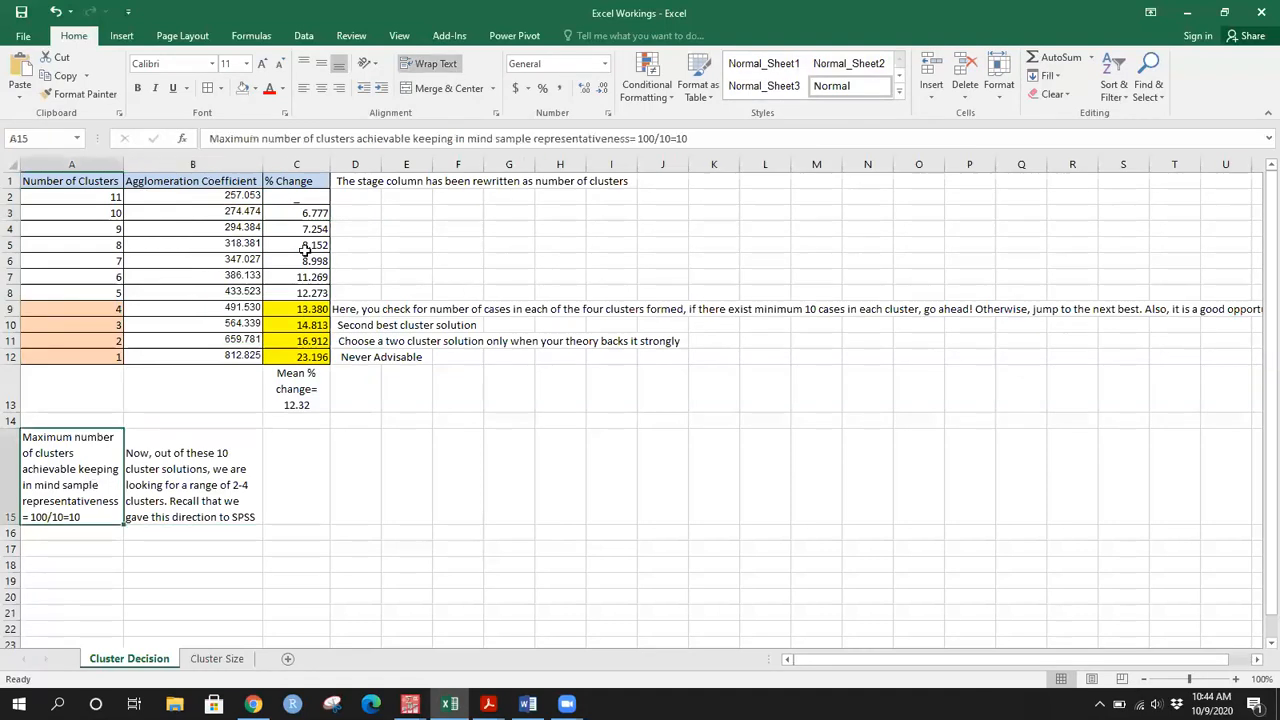
click(309, 197)
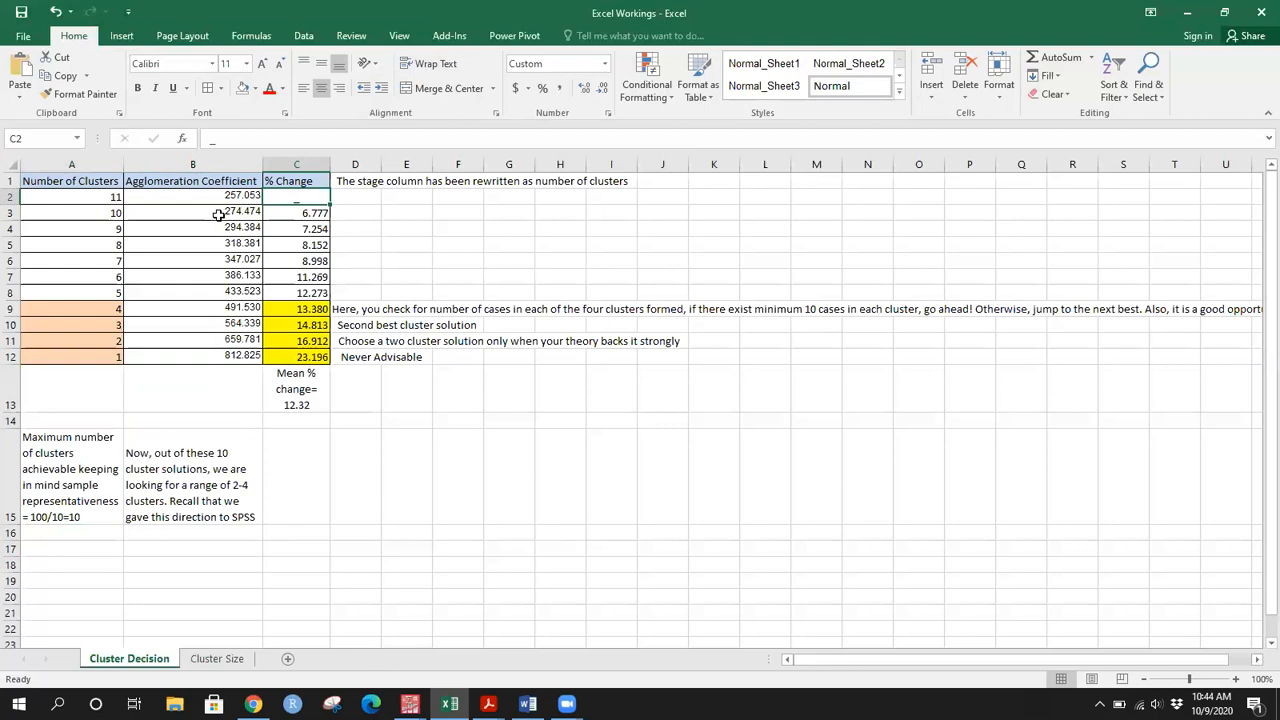
drag(114, 200, 110, 357)
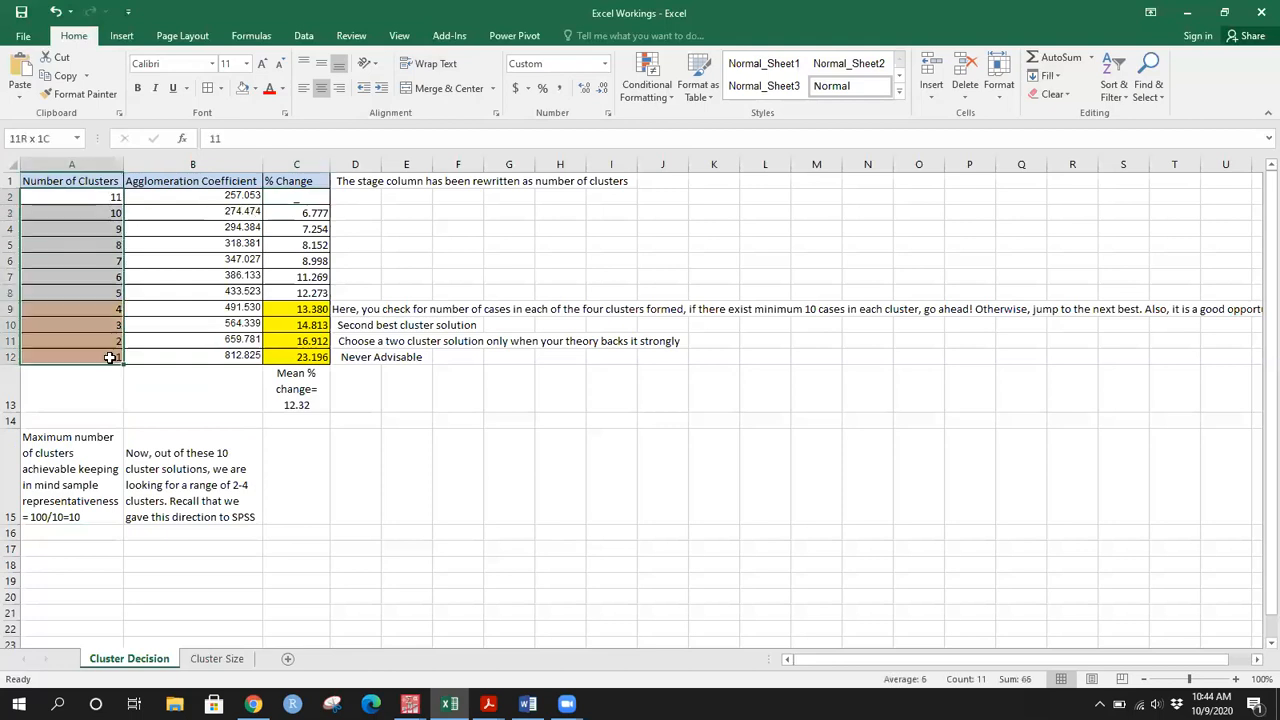
click(299, 215)
drag(299, 222, 303, 357)
click(390, 289)
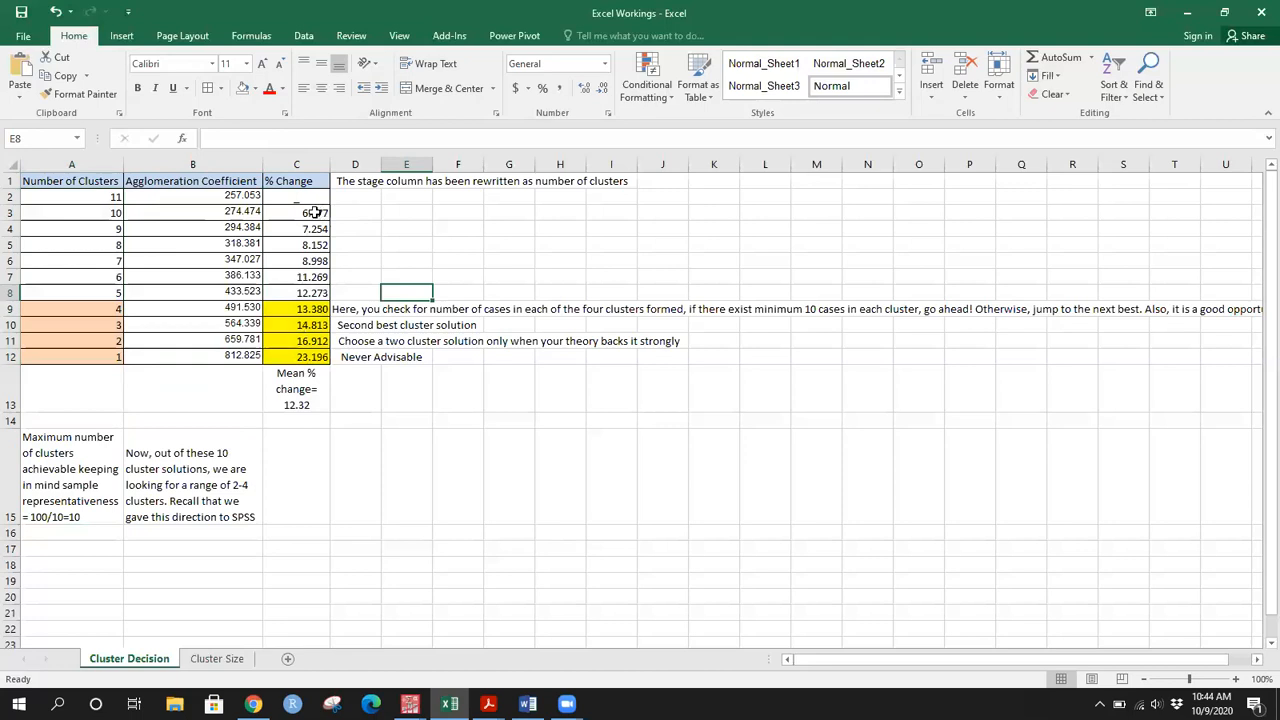
click(315, 212)
click(313, 309)
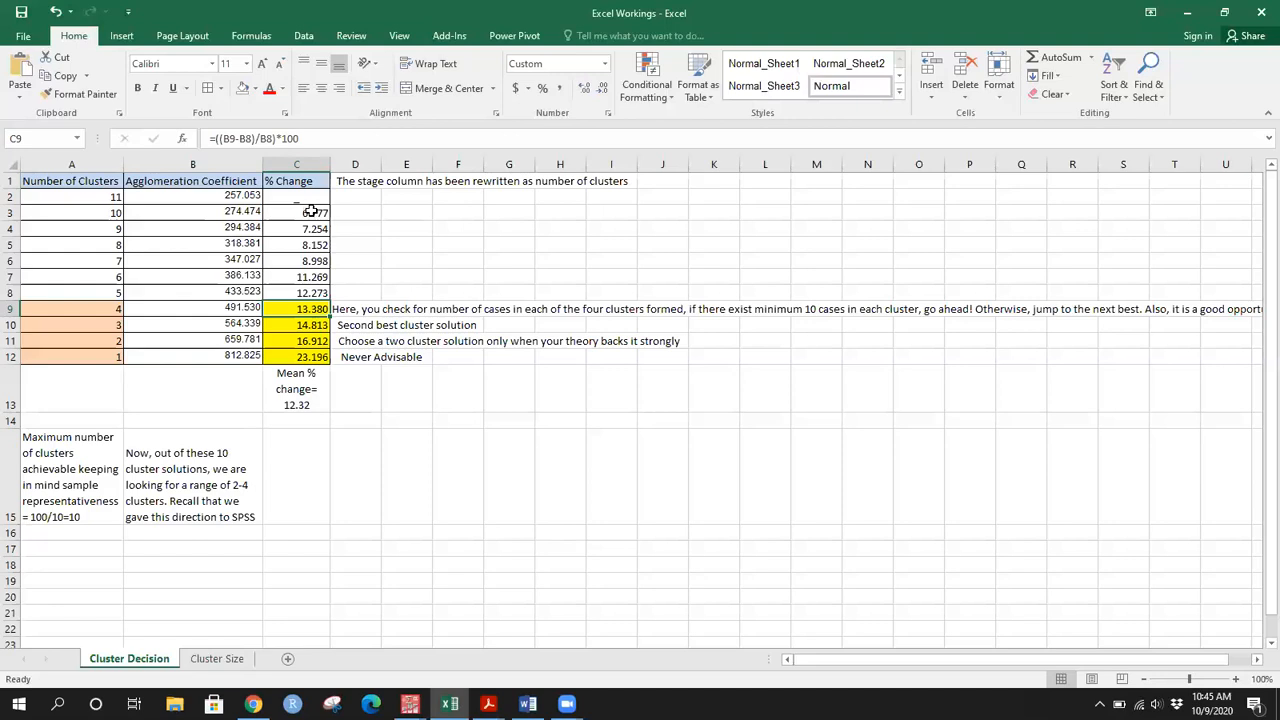
Step: Check the average of the % Change values in C3:C12 and correct the note in C13 to "Mean % change= 12.30"
drag(312, 211, 300, 357)
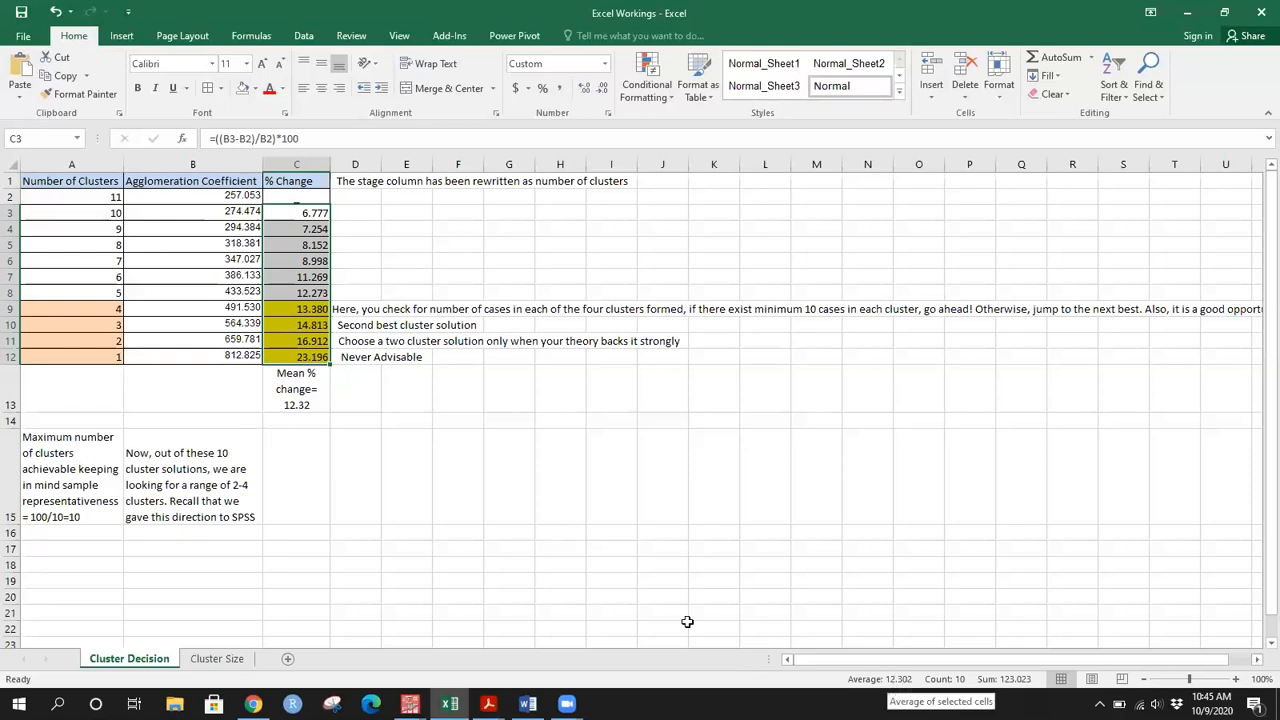
click(305, 405)
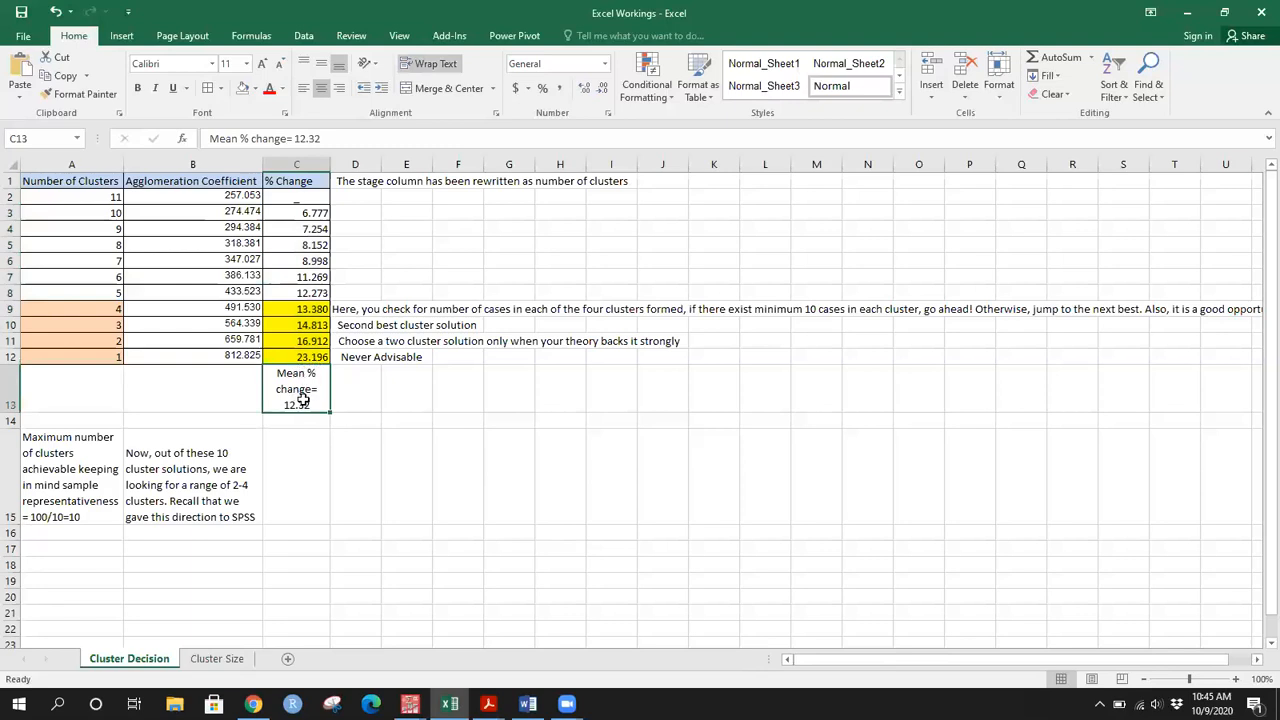
click(327, 140)
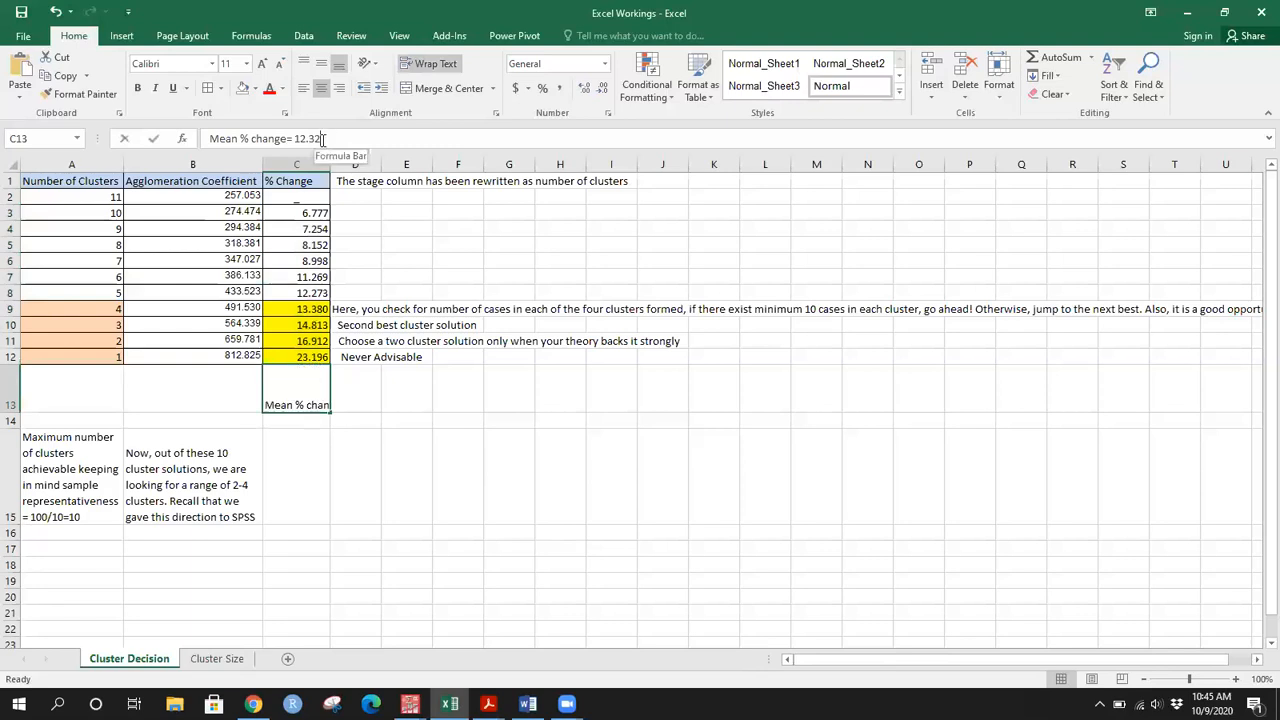
key(BackSpace)
text(0)
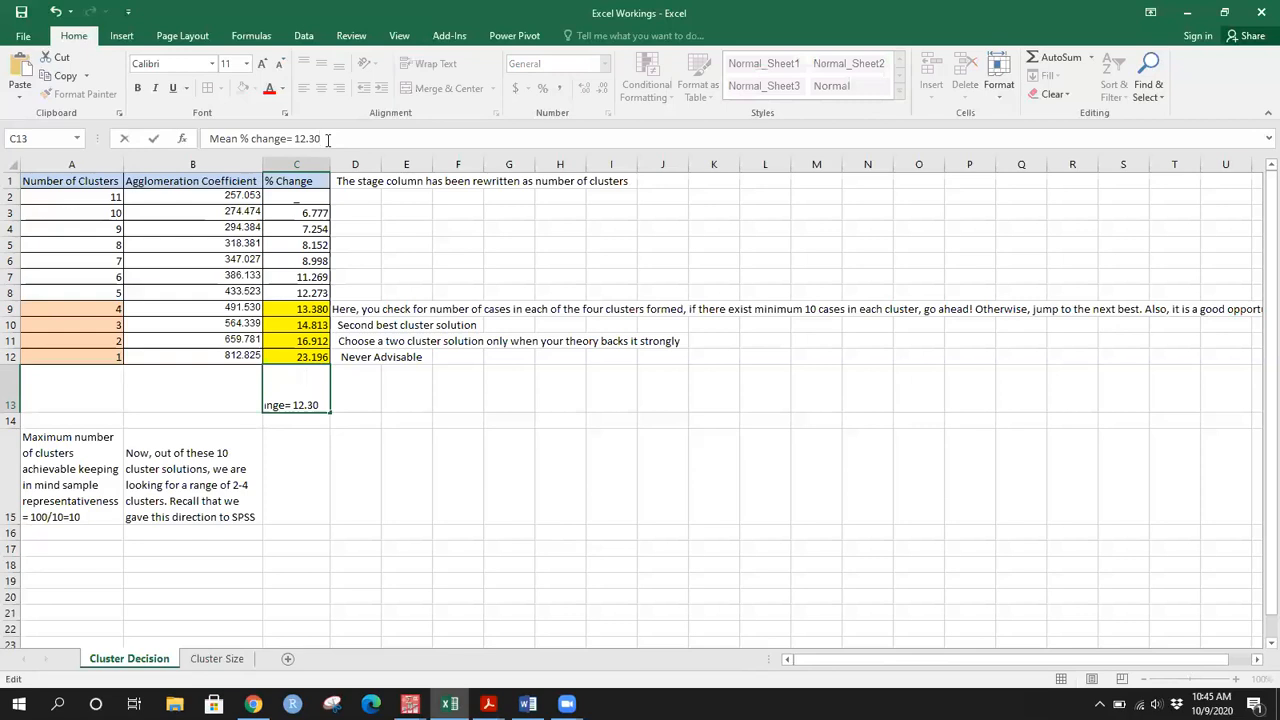
key(ctrl+Return)
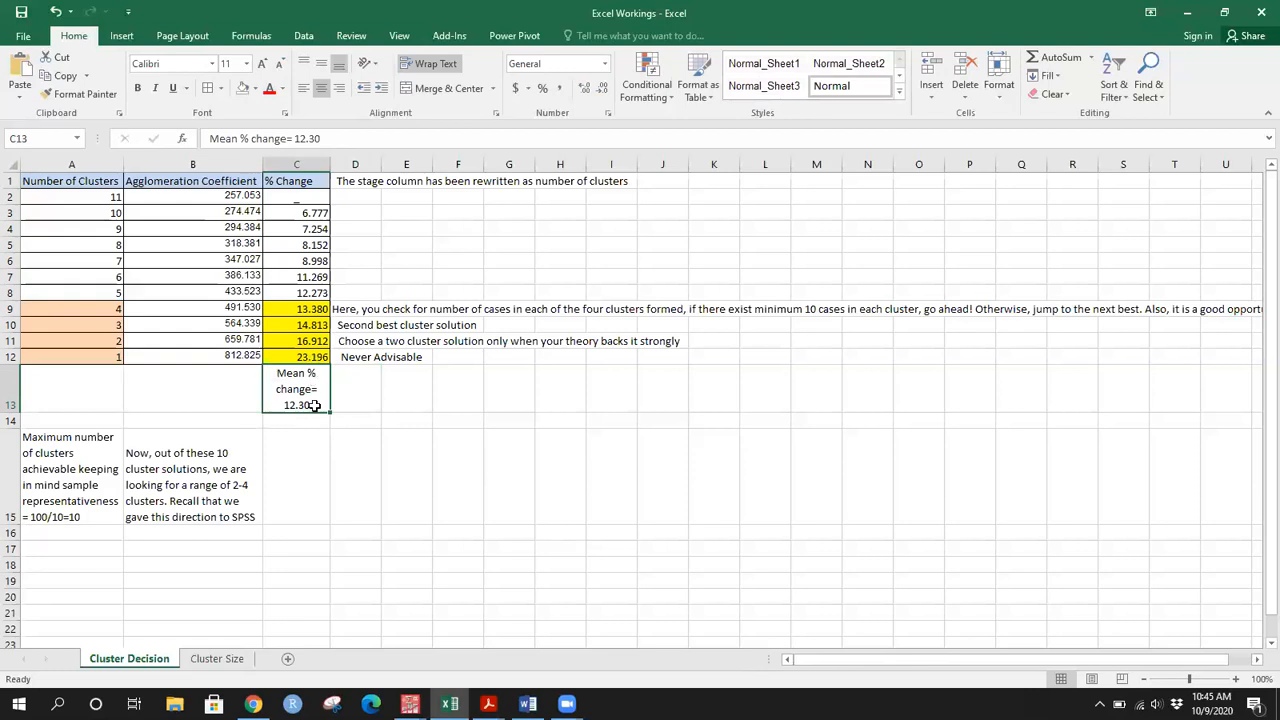
Step: Compare the % Change values in column C with the mean in C13, focusing on the four-cluster solution in row 9
click(314, 197)
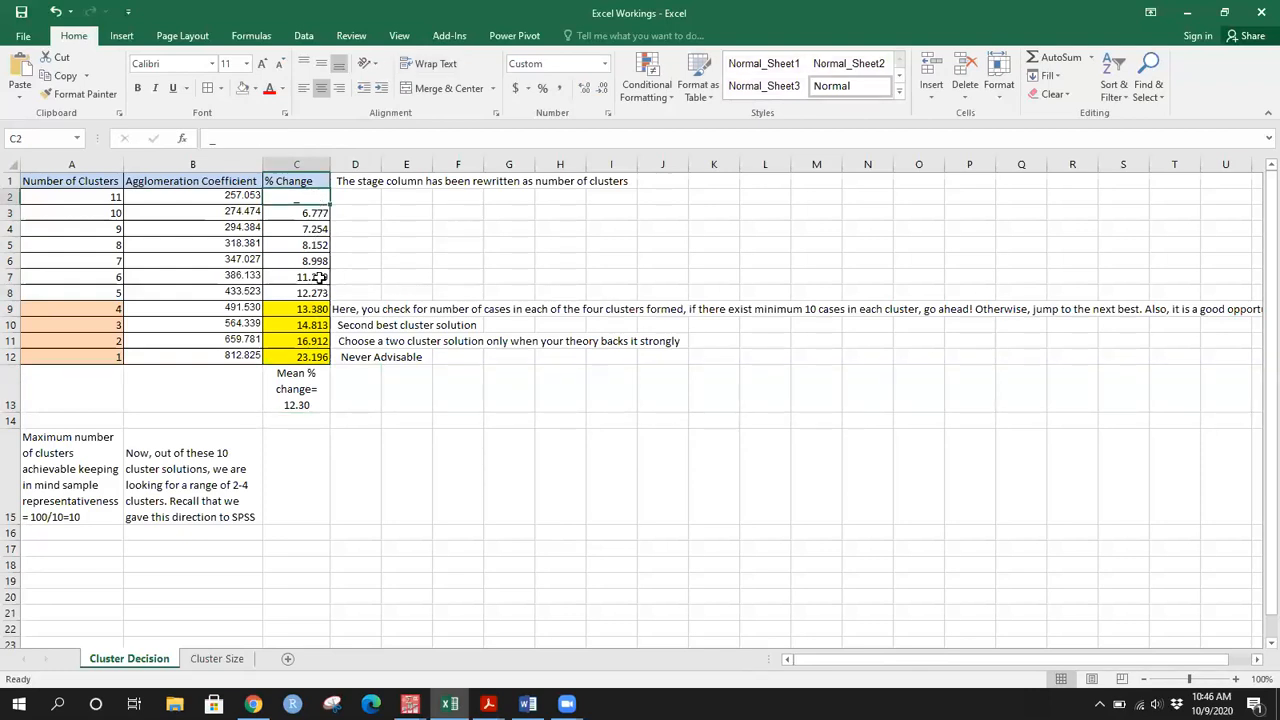
click(298, 403)
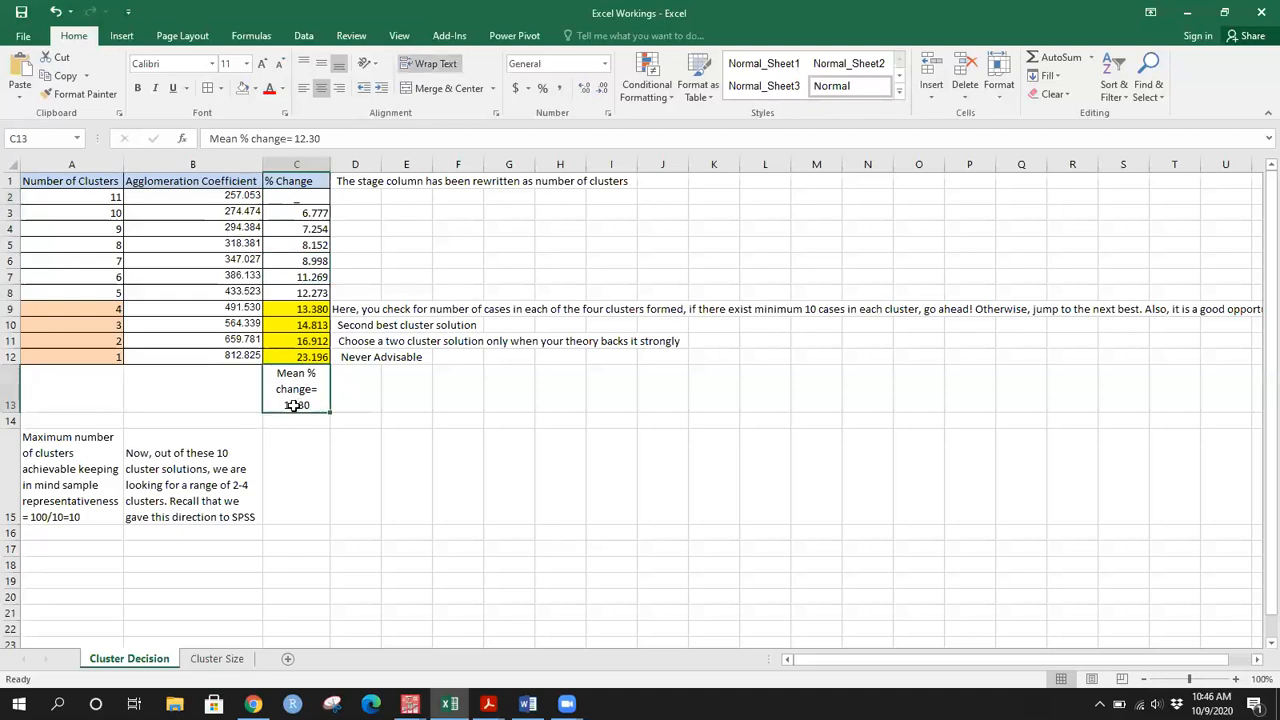
click(315, 310)
click(318, 243)
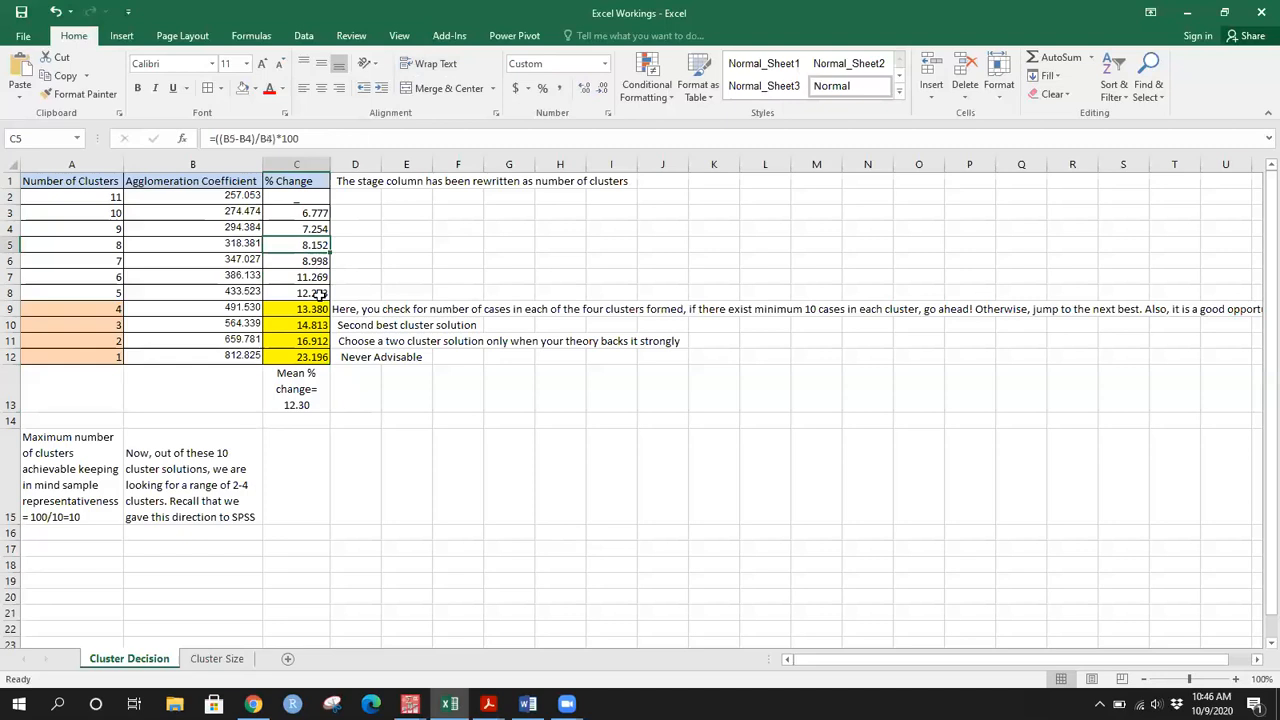
click(364, 240)
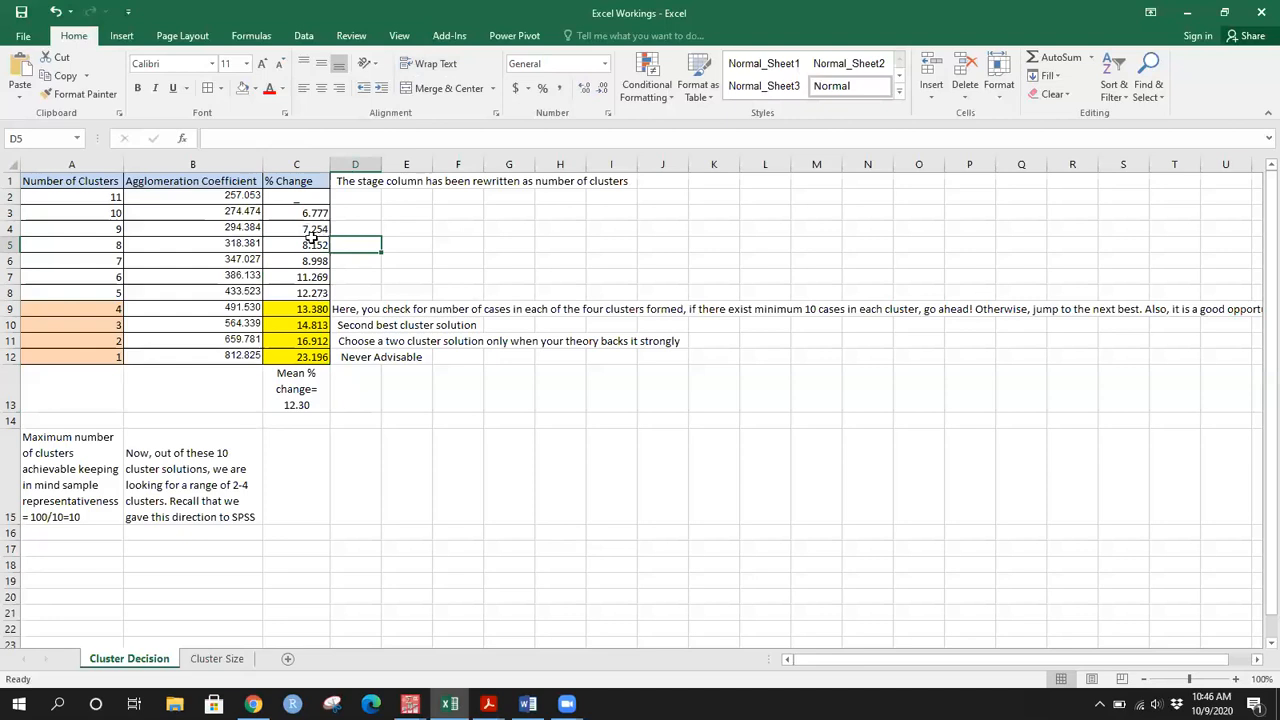
click(310, 310)
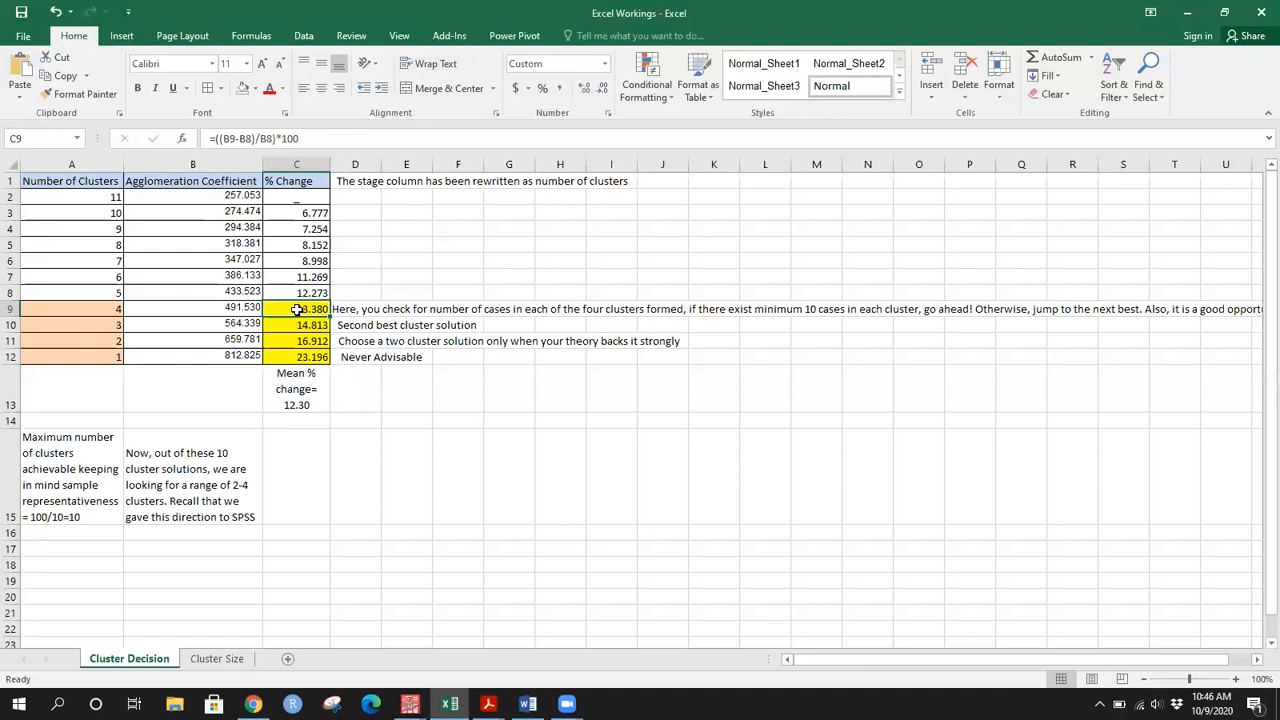
click(311, 380)
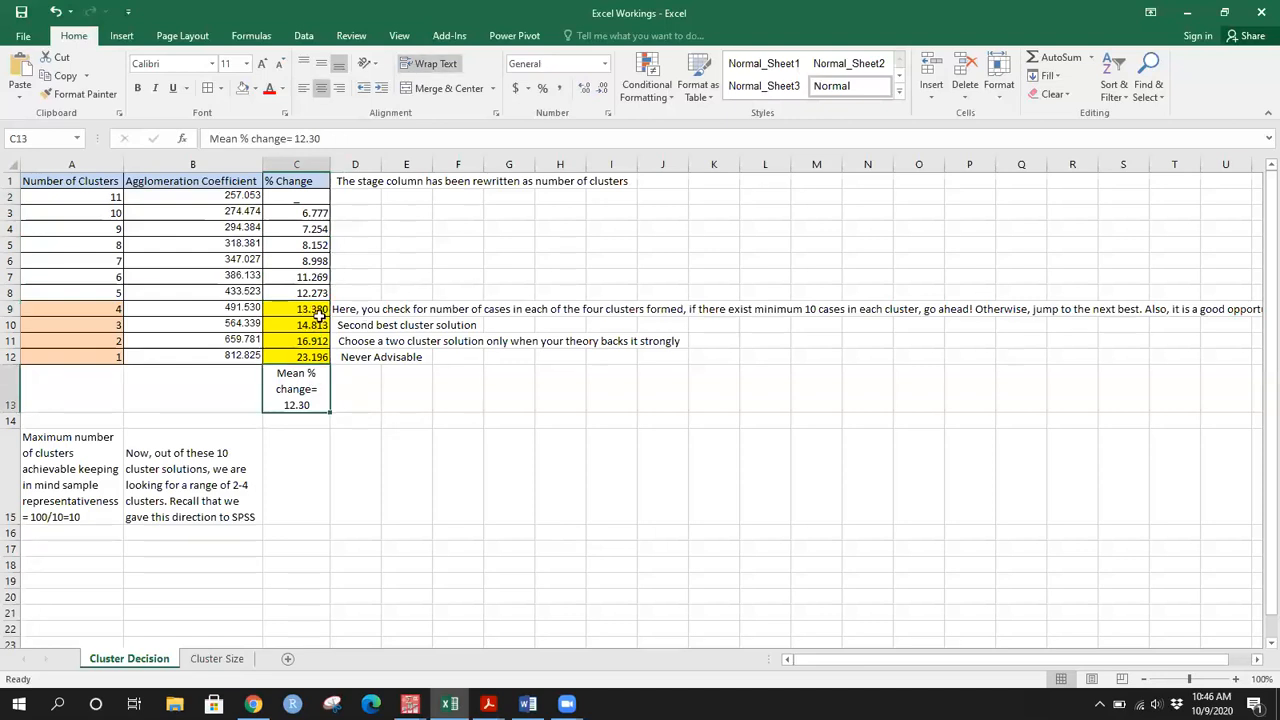
click(316, 312)
click(110, 308)
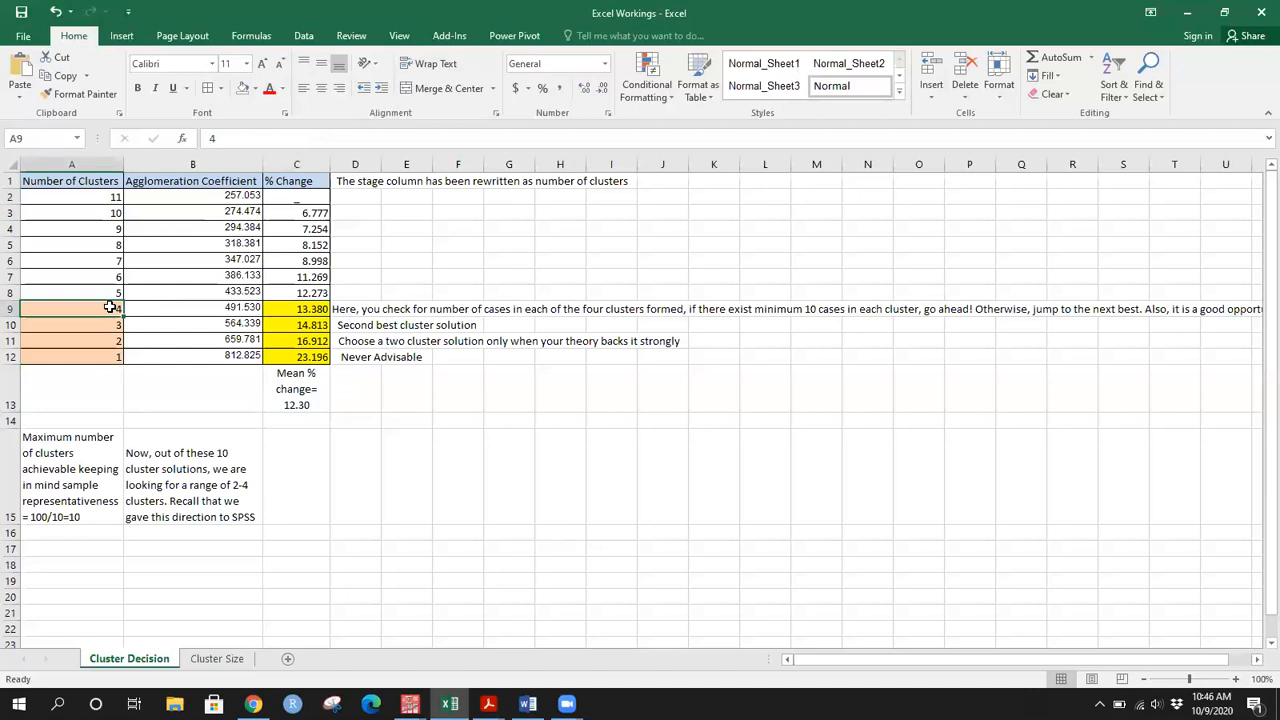
click(312, 313)
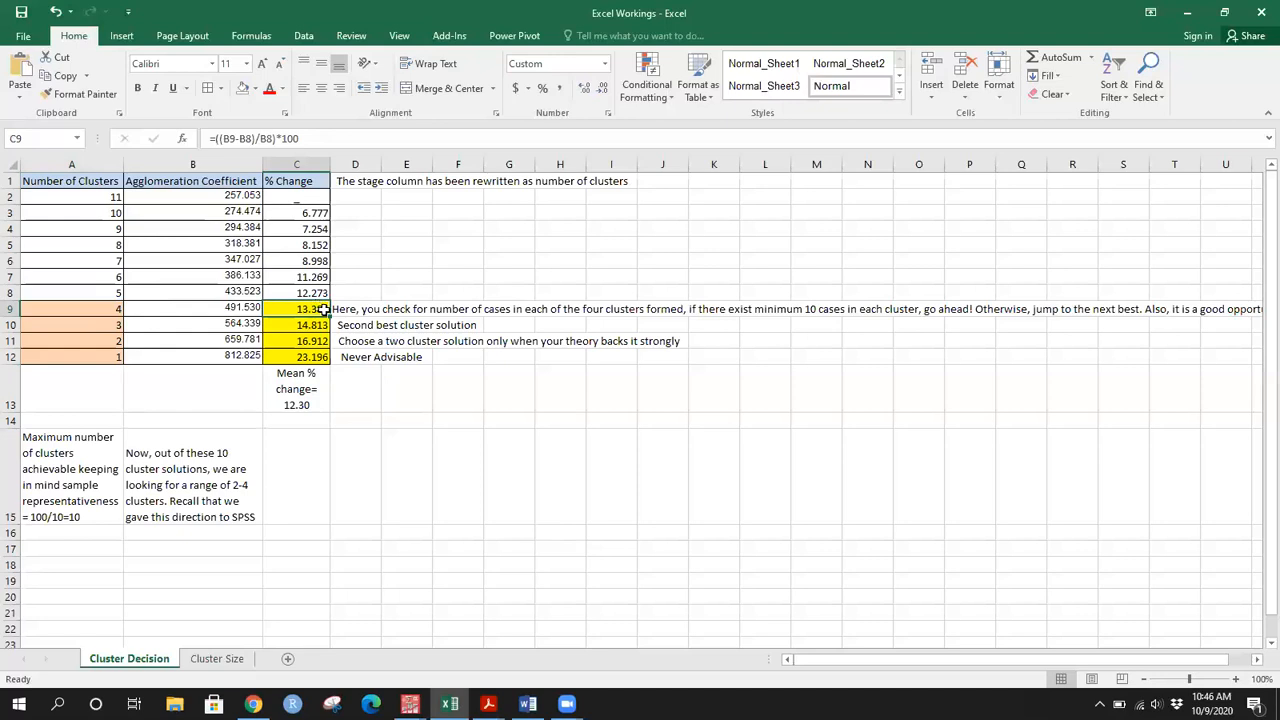
click(117, 311)
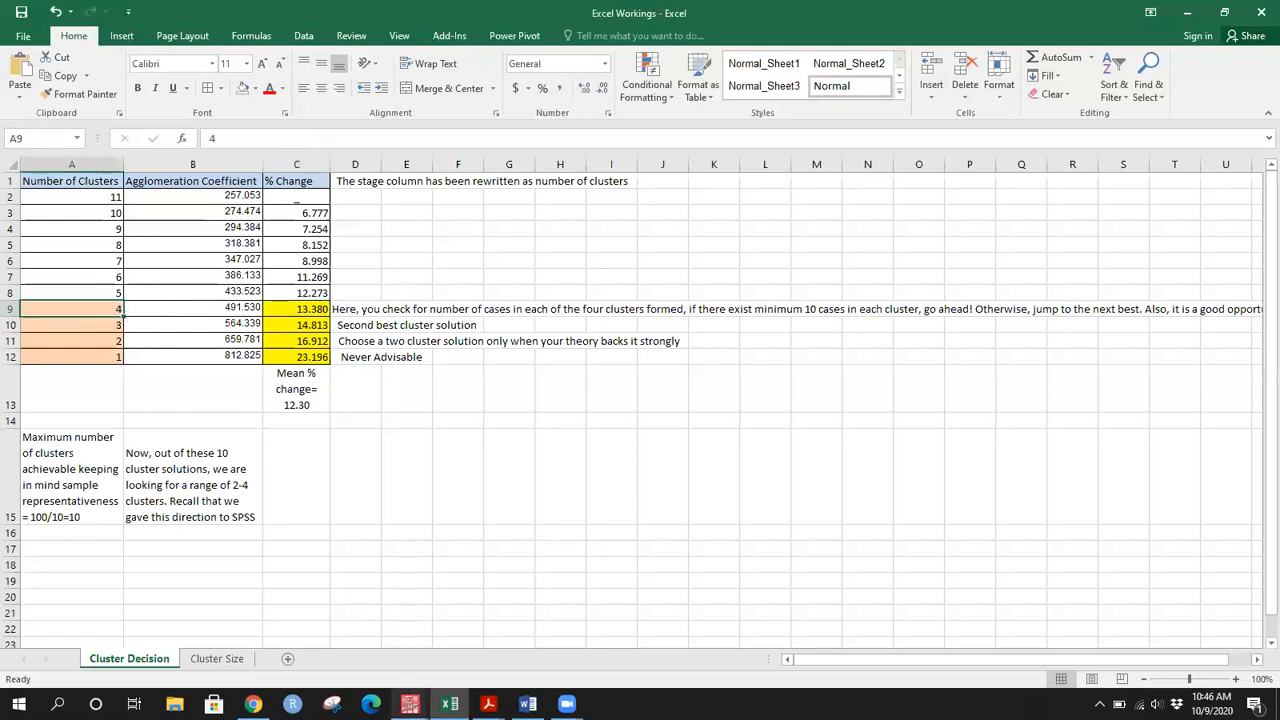
Step: Switch to the SPSS output and find the Cluster Membership table under Ward Linkage, past the agglomeration schedule and proximity matrix
mouse_move(410, 704)
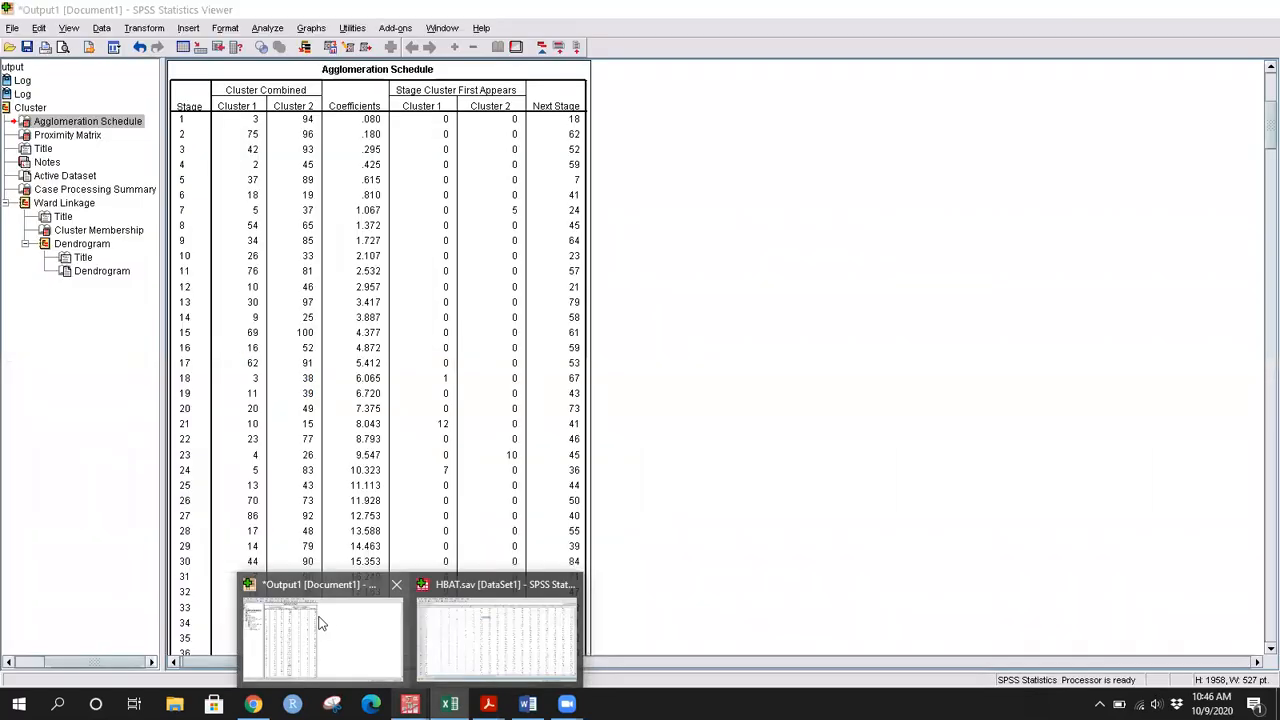
click(317, 617)
scroll(615, 381, down, 15)
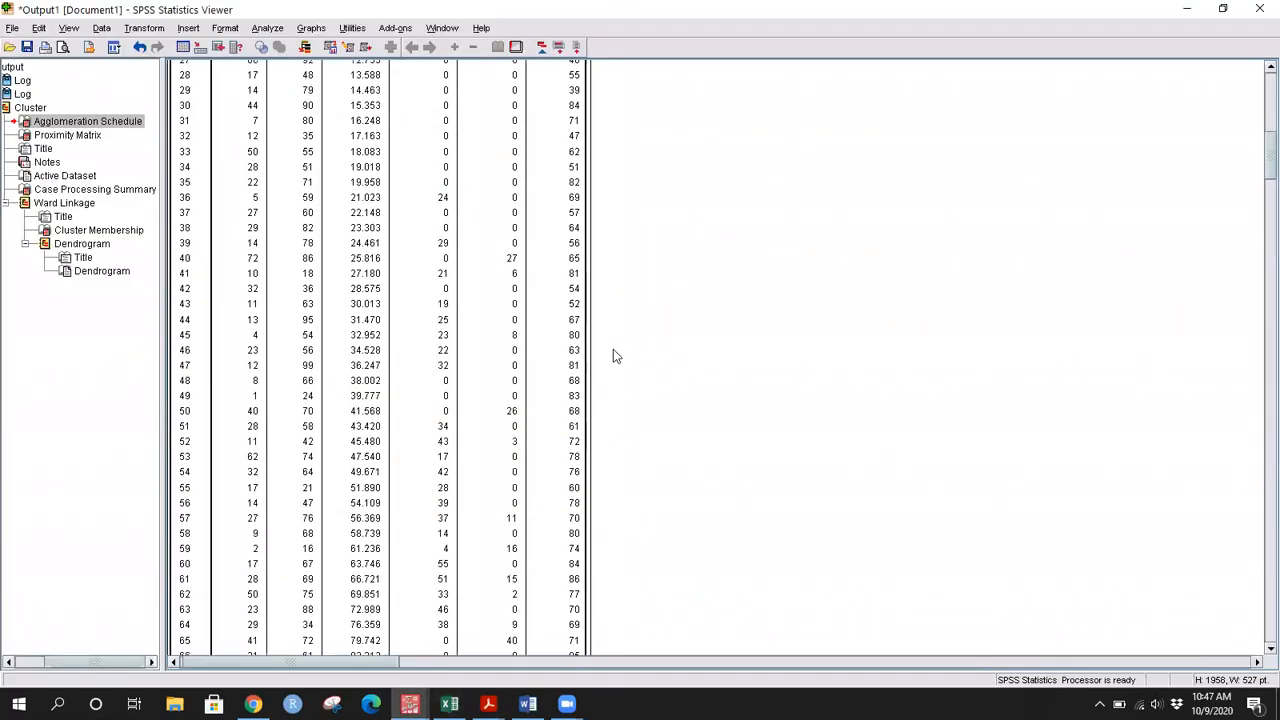
scroll(615, 357, down, 8)
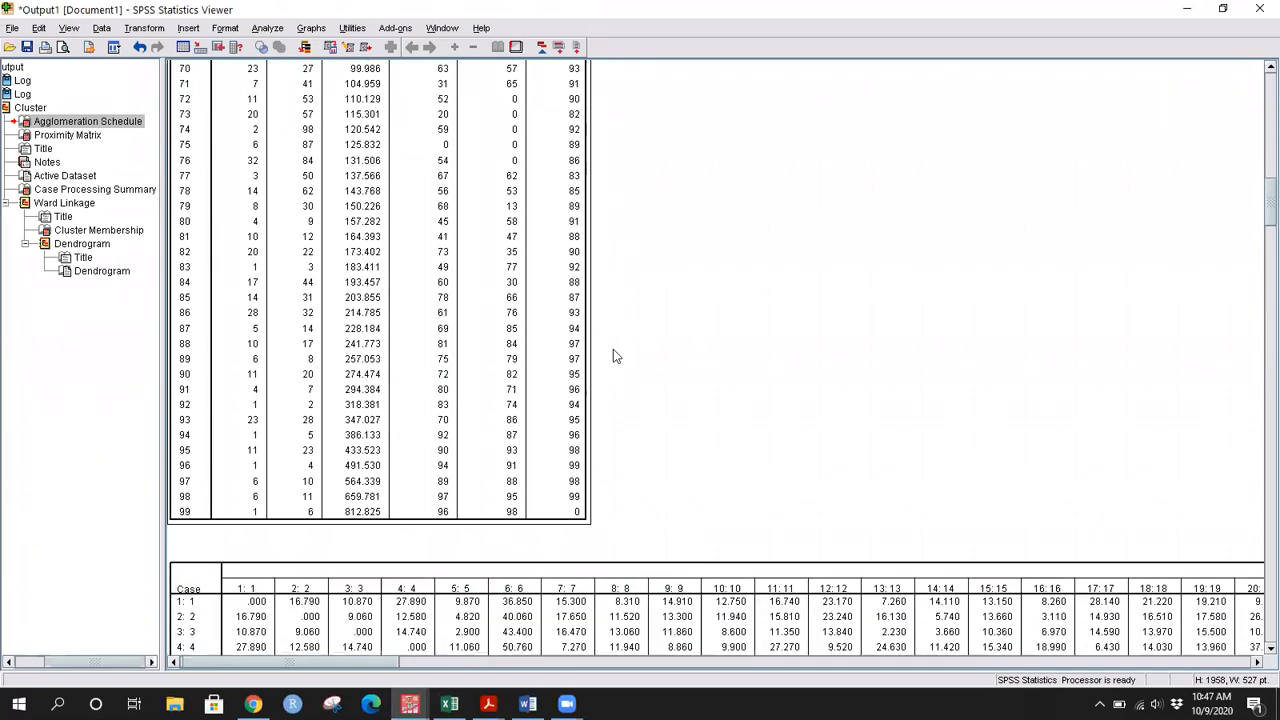
scroll(614, 355, down, 6)
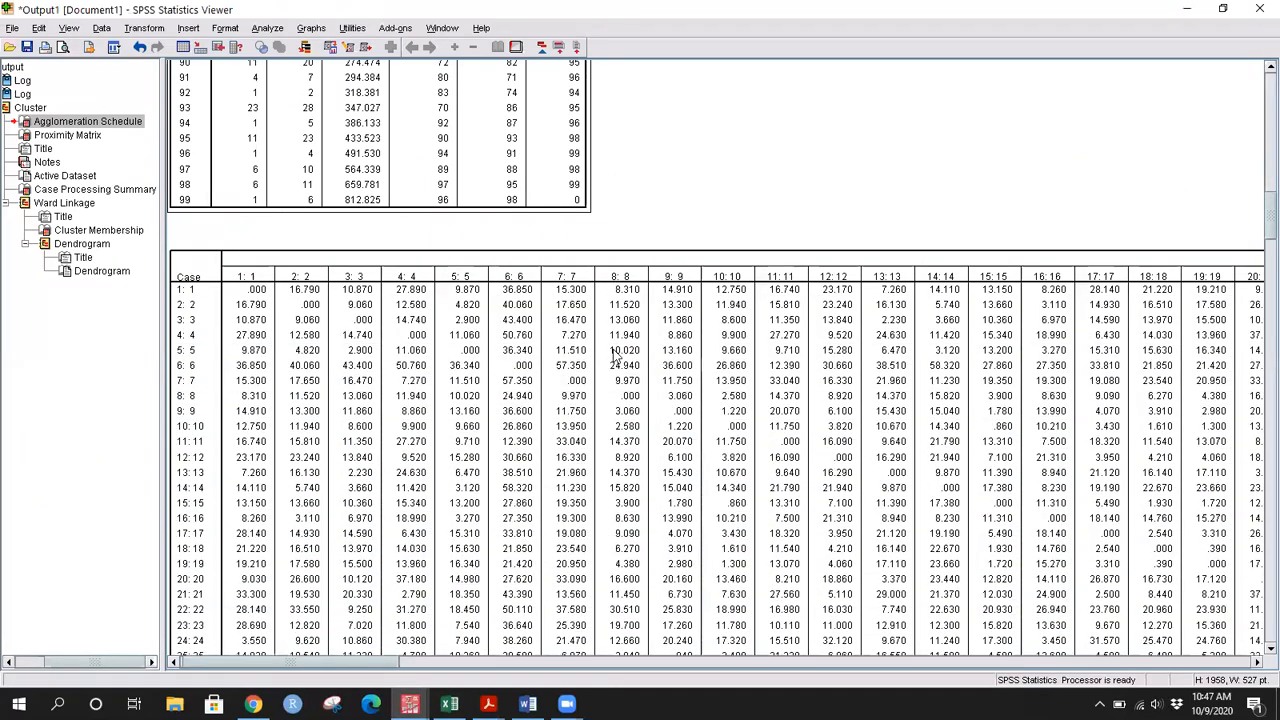
scroll(615, 355, down, 5)
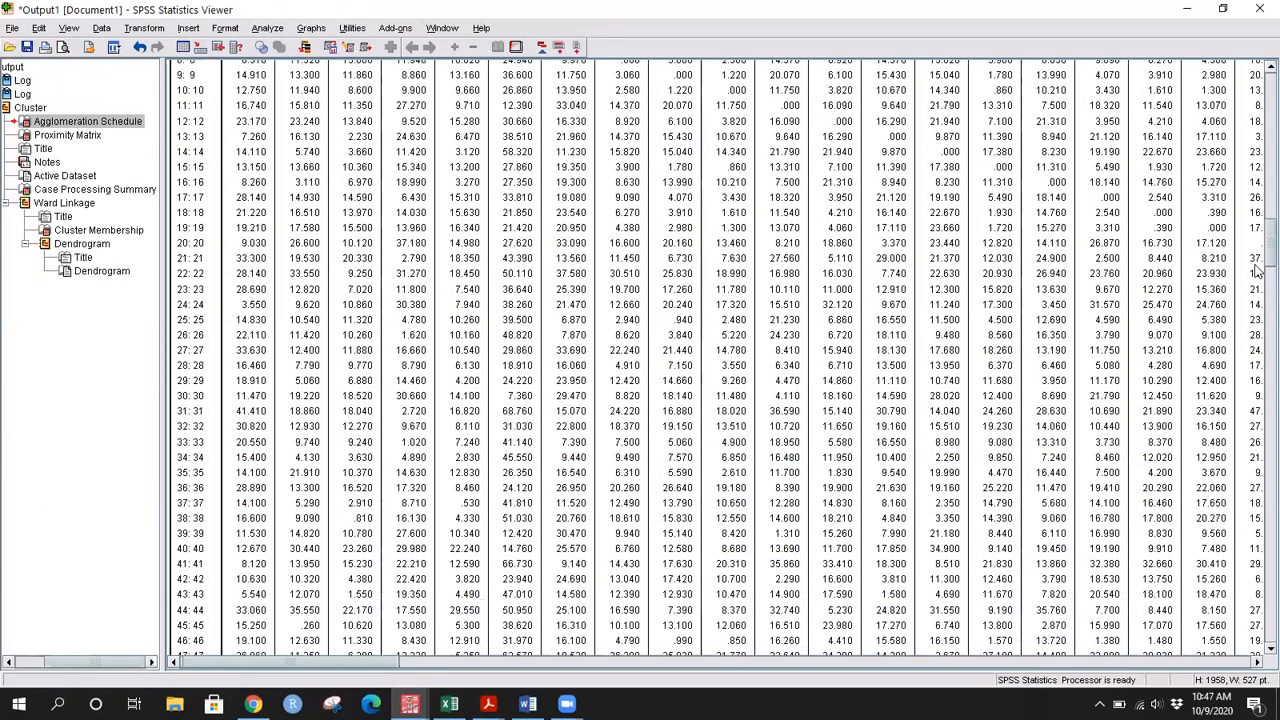
scroll(1258, 258, down, 7)
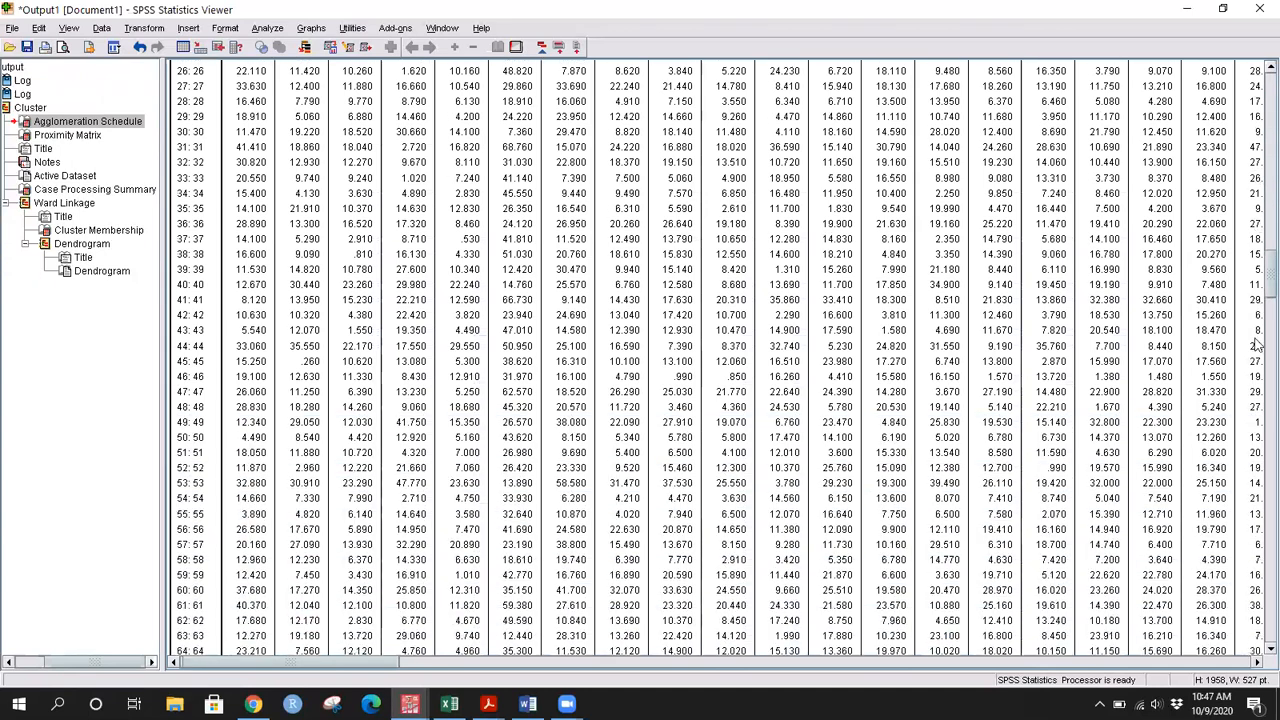
scroll(1258, 437, down, 6)
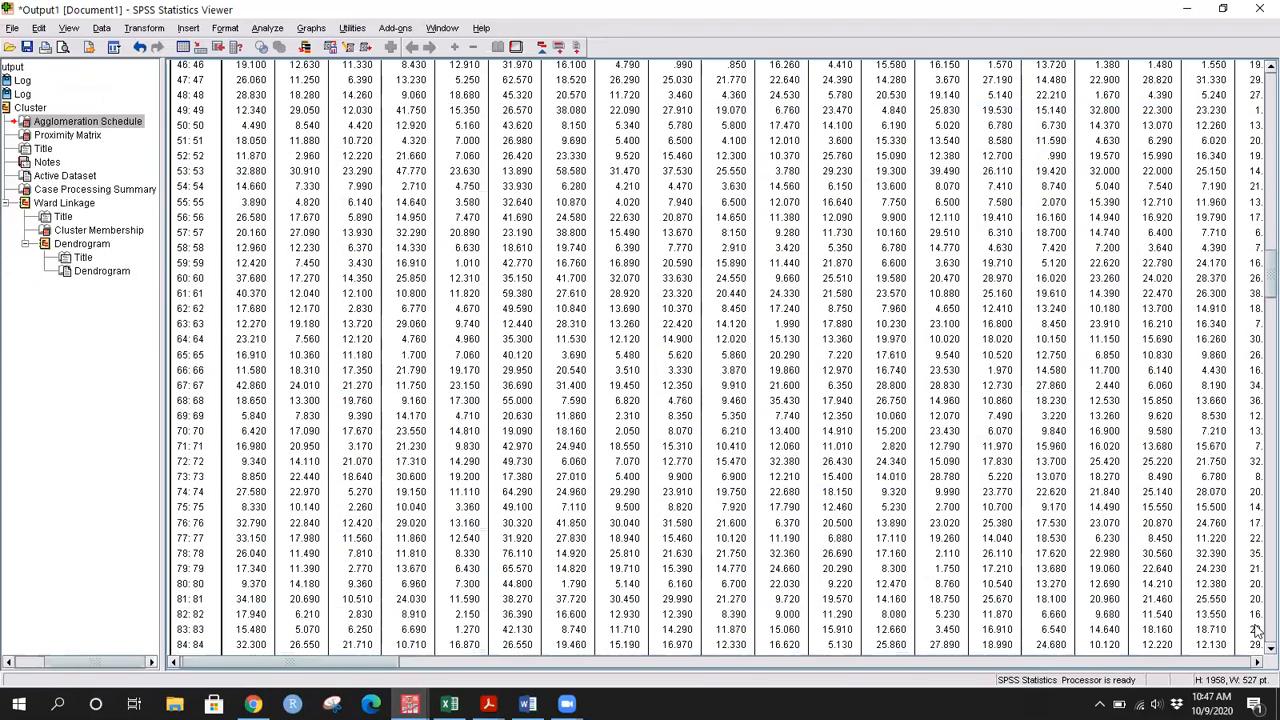
scroll(1258, 600, down, 11)
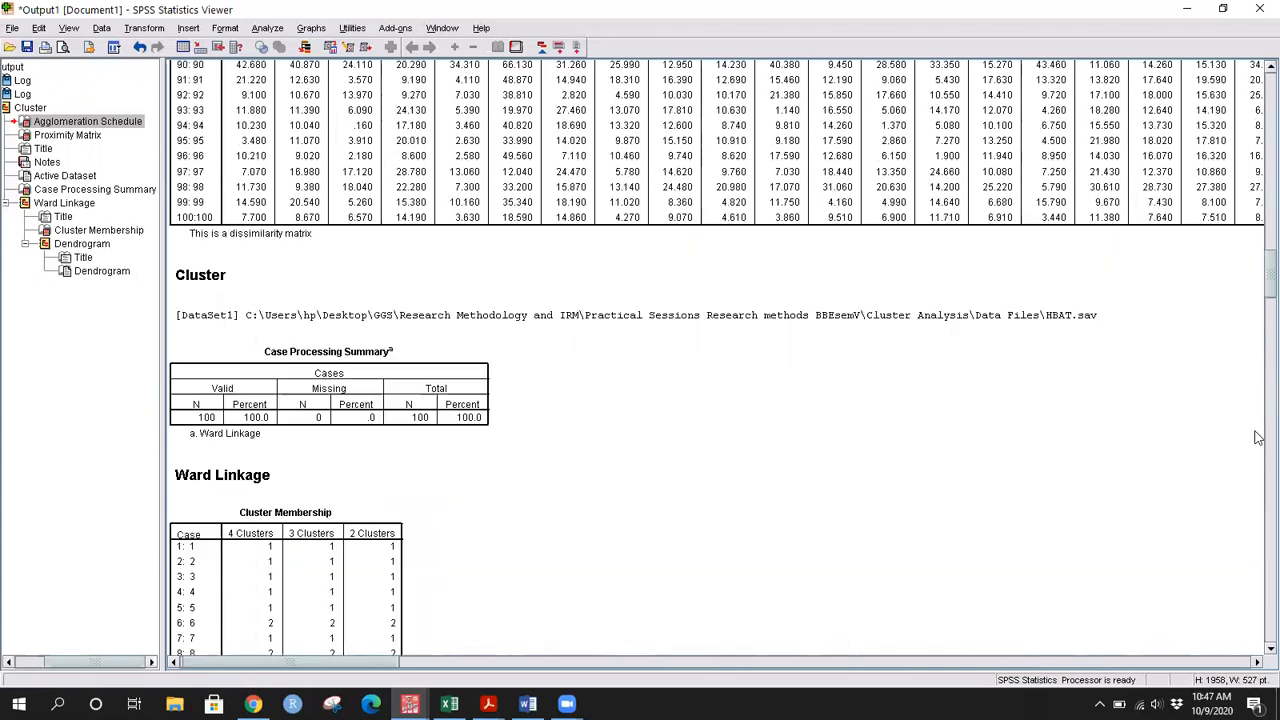
scroll(1258, 435, up, 5)
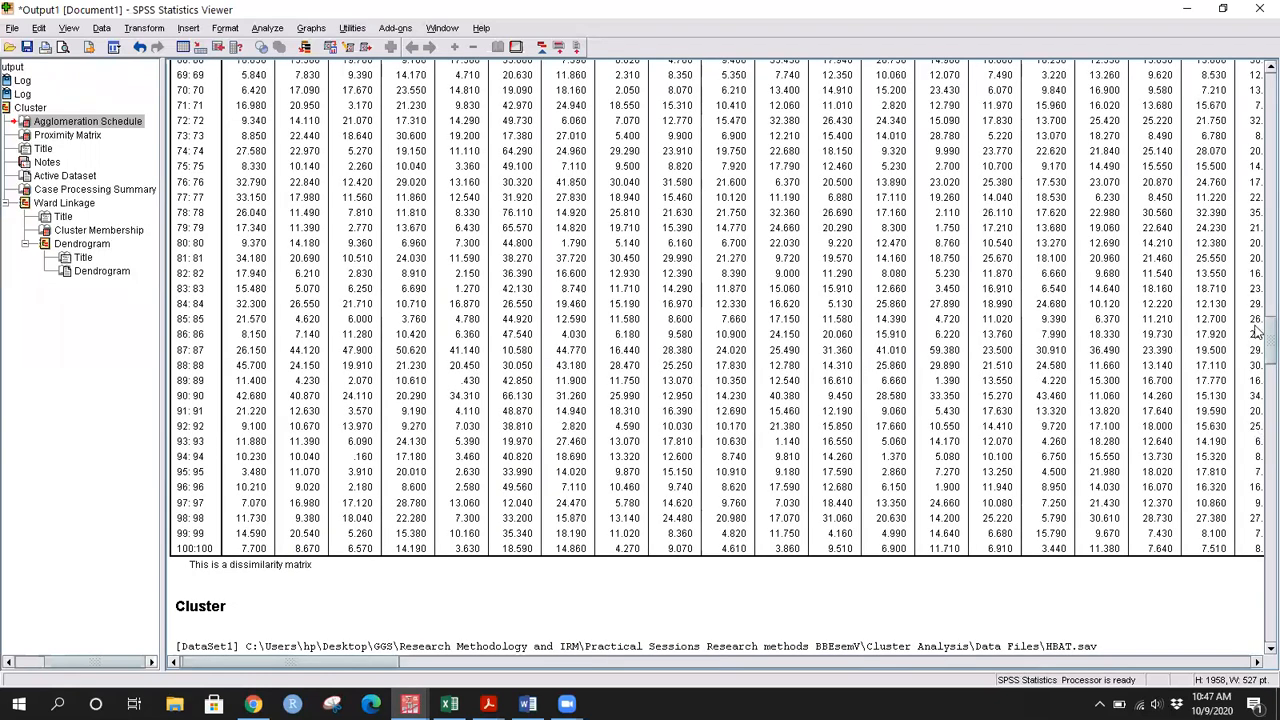
scroll(1258, 360, down, 8)
scroll(1258, 380, down, 8)
scroll(1258, 375, up, 8)
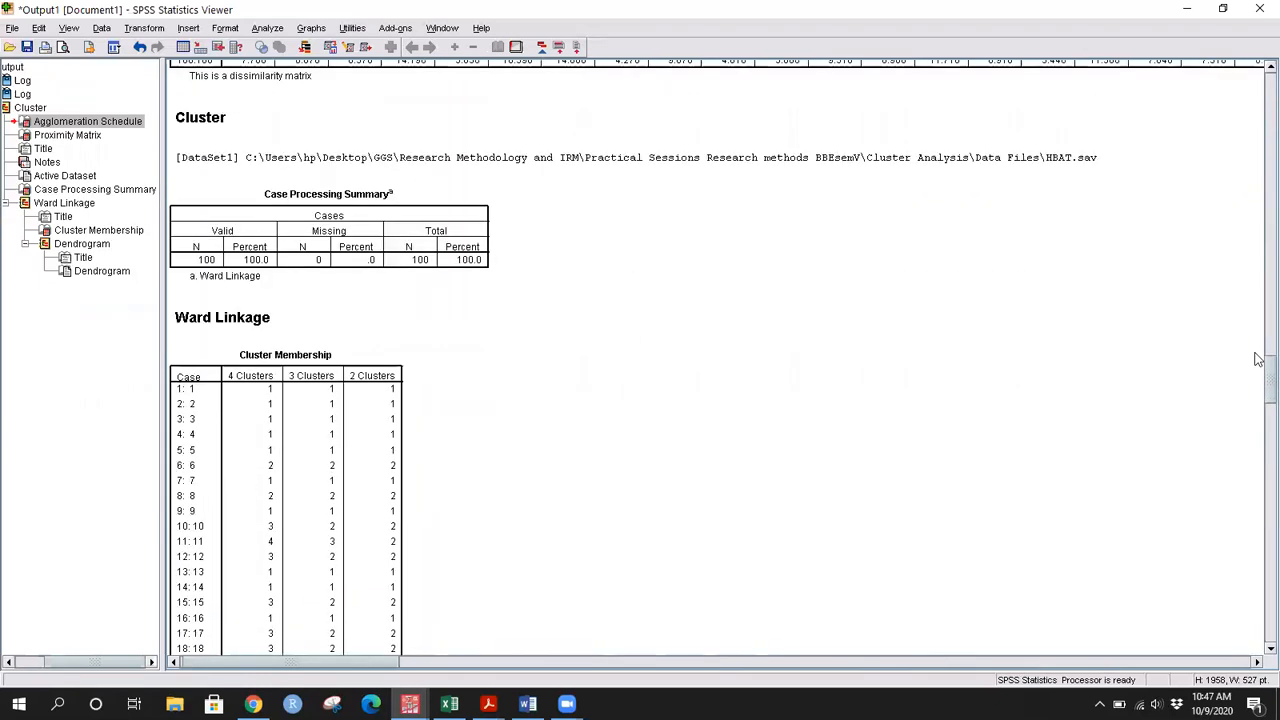
scroll(1258, 380, down, 13)
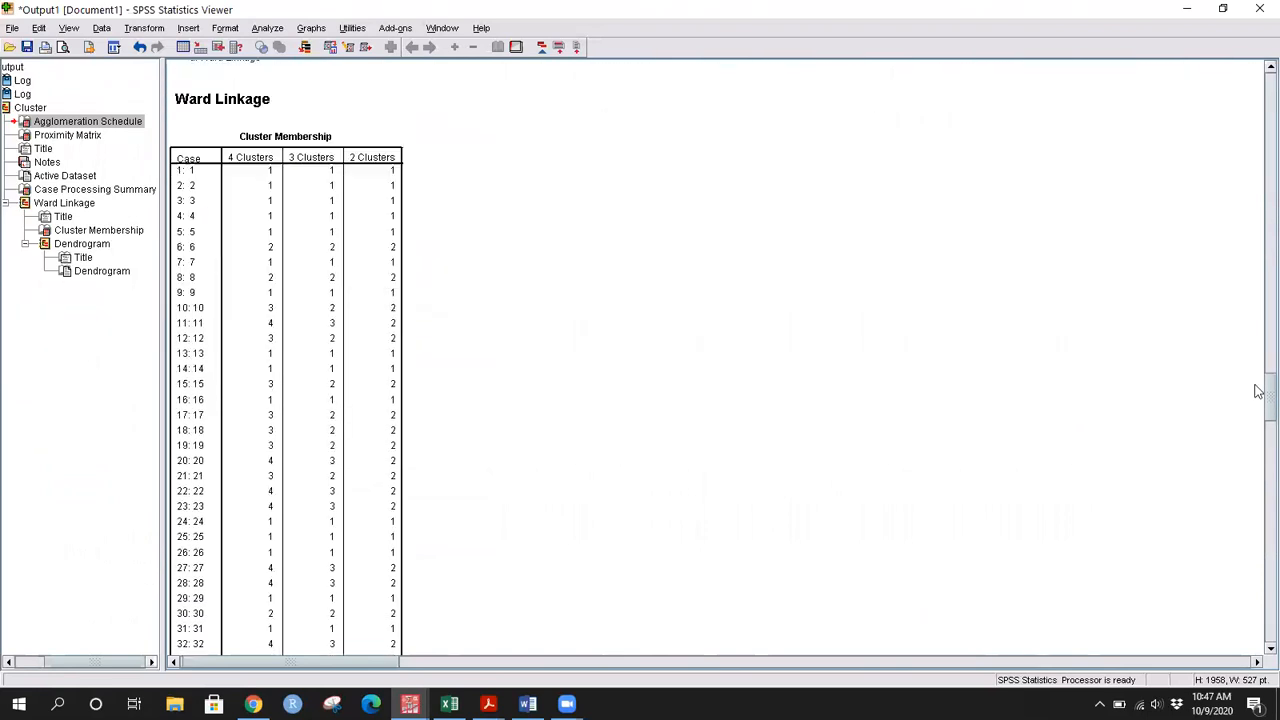
scroll(1258, 430, down, 20)
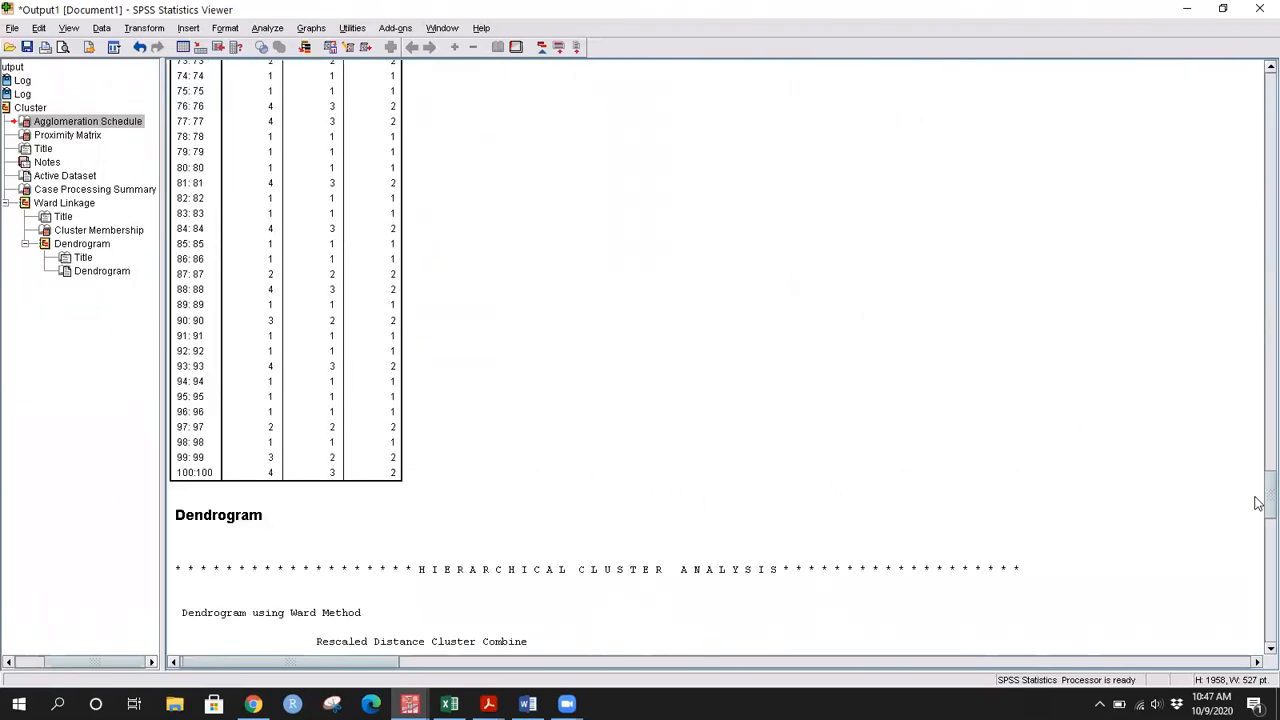
scroll(1258, 480, down, 8)
scroll(1257, 445, up, 20)
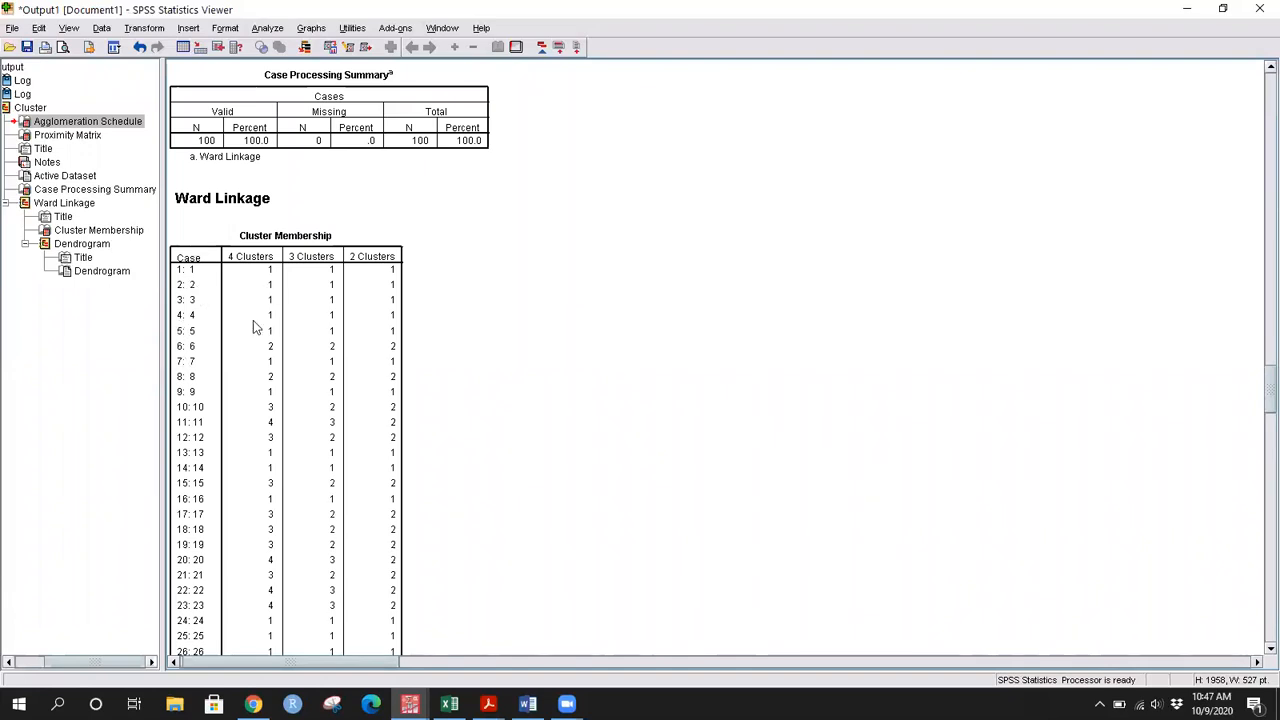
Step: Switch back to the Excel workbook and review the four-cluster % Change in C9
mouse_move(450, 703)
click(475, 658)
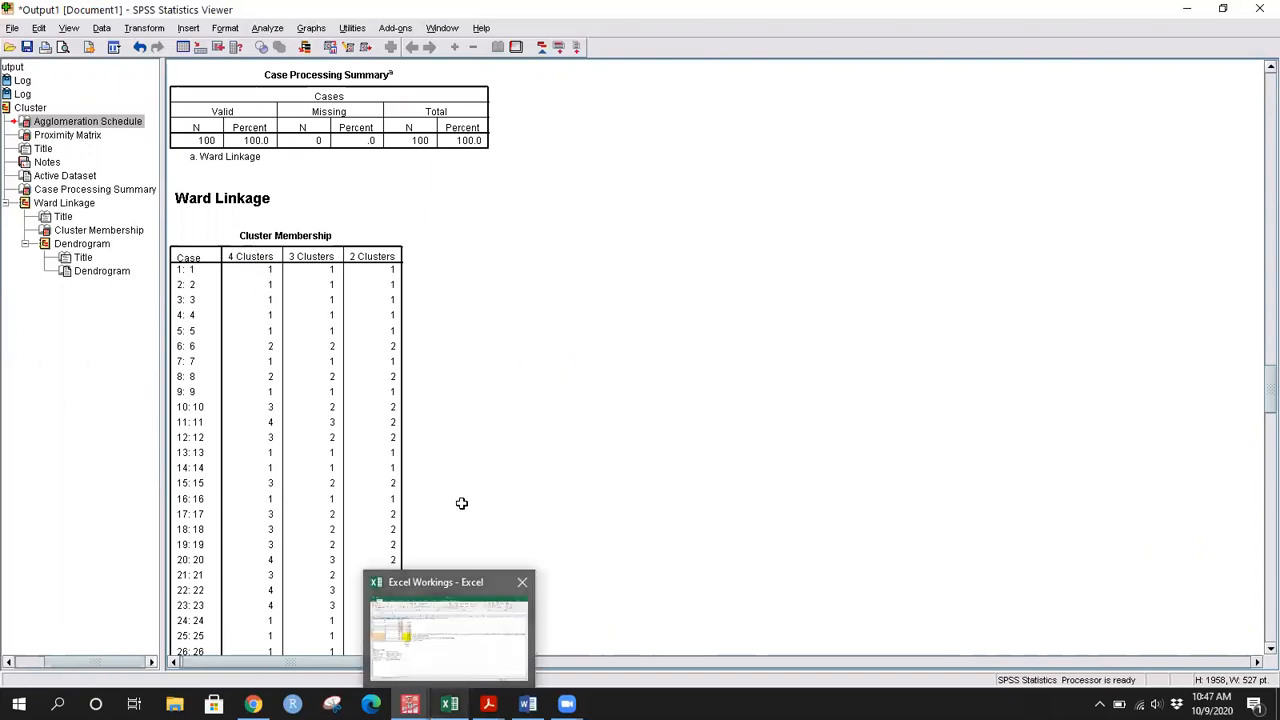
click(297, 305)
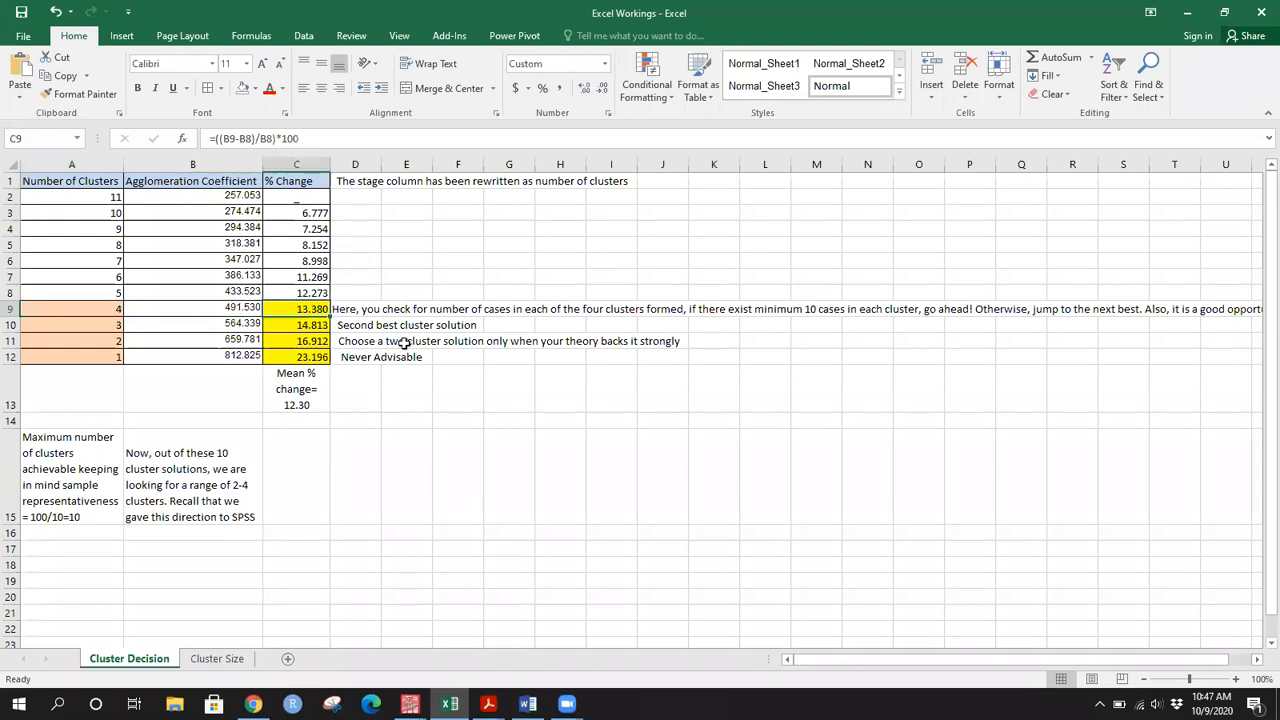
Step: Return to the SPSS output and examine each case's assignment in the Cluster Membership table, especially for the four-cluster solution
mouse_move(410, 703)
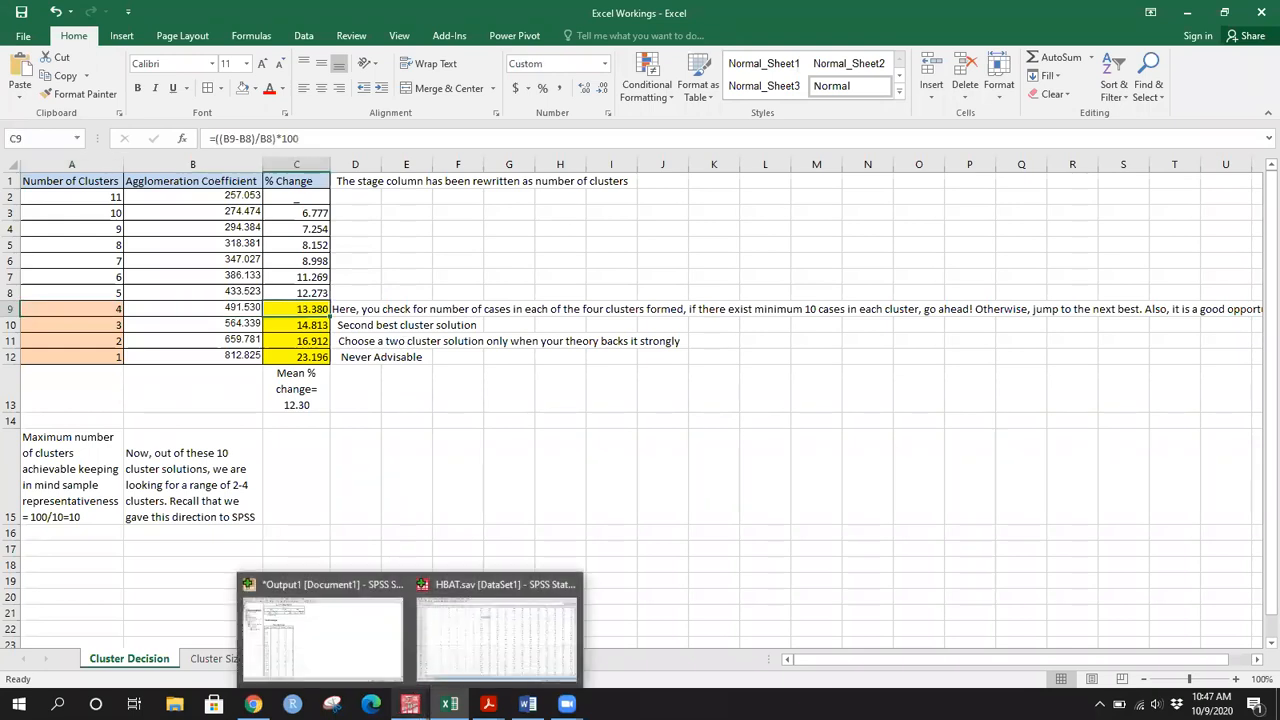
click(374, 658)
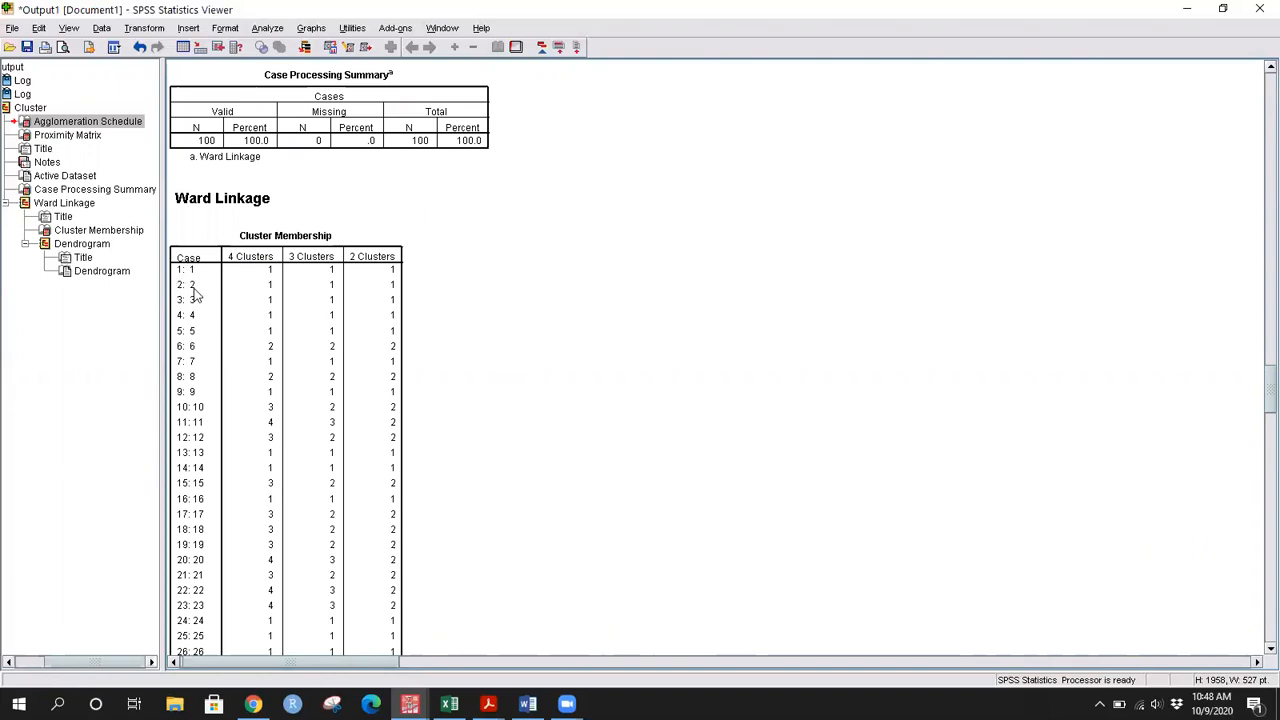
scroll(172, 347, down, 15)
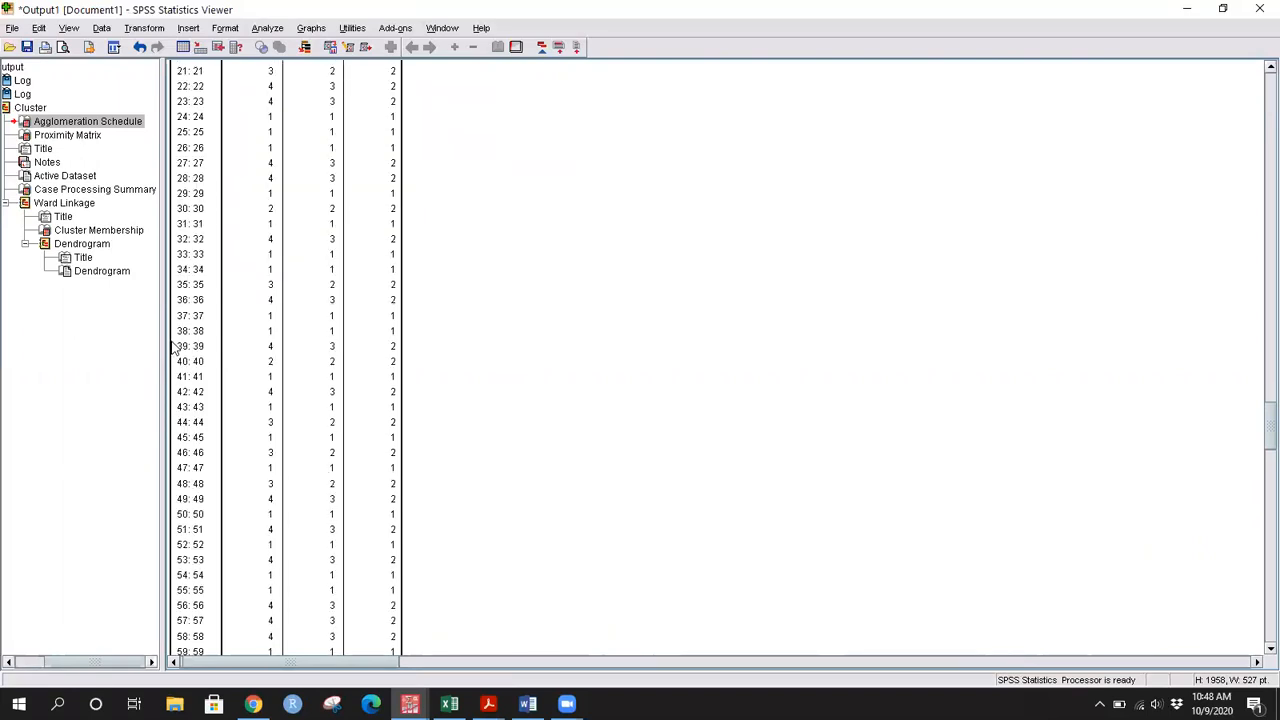
scroll(172, 347, down, 10)
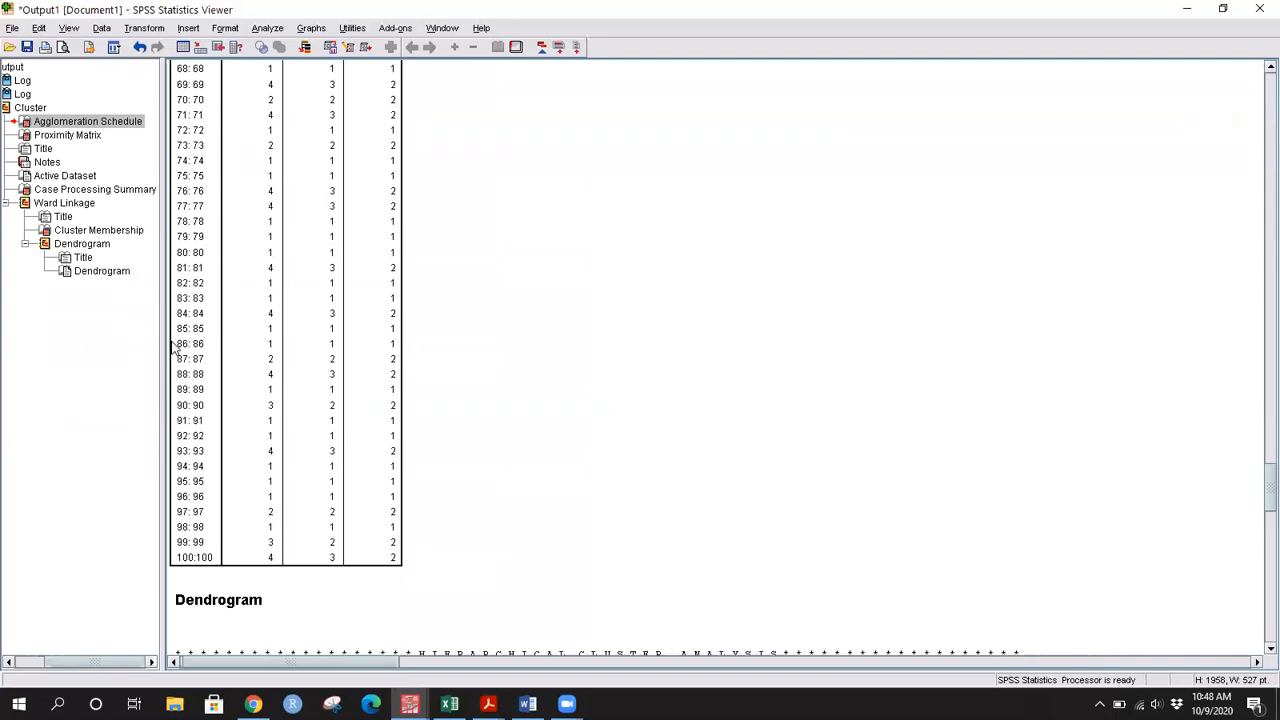
scroll(275, 389, up, 12)
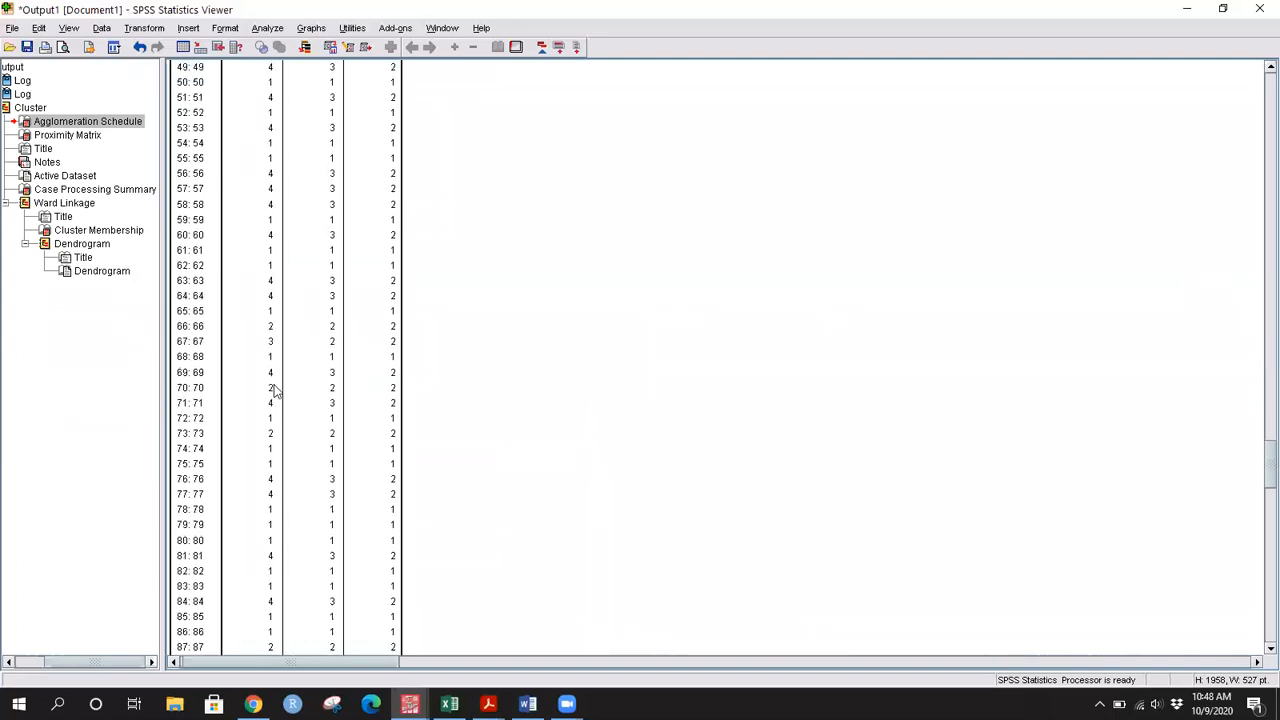
scroll(275, 389, up, 12)
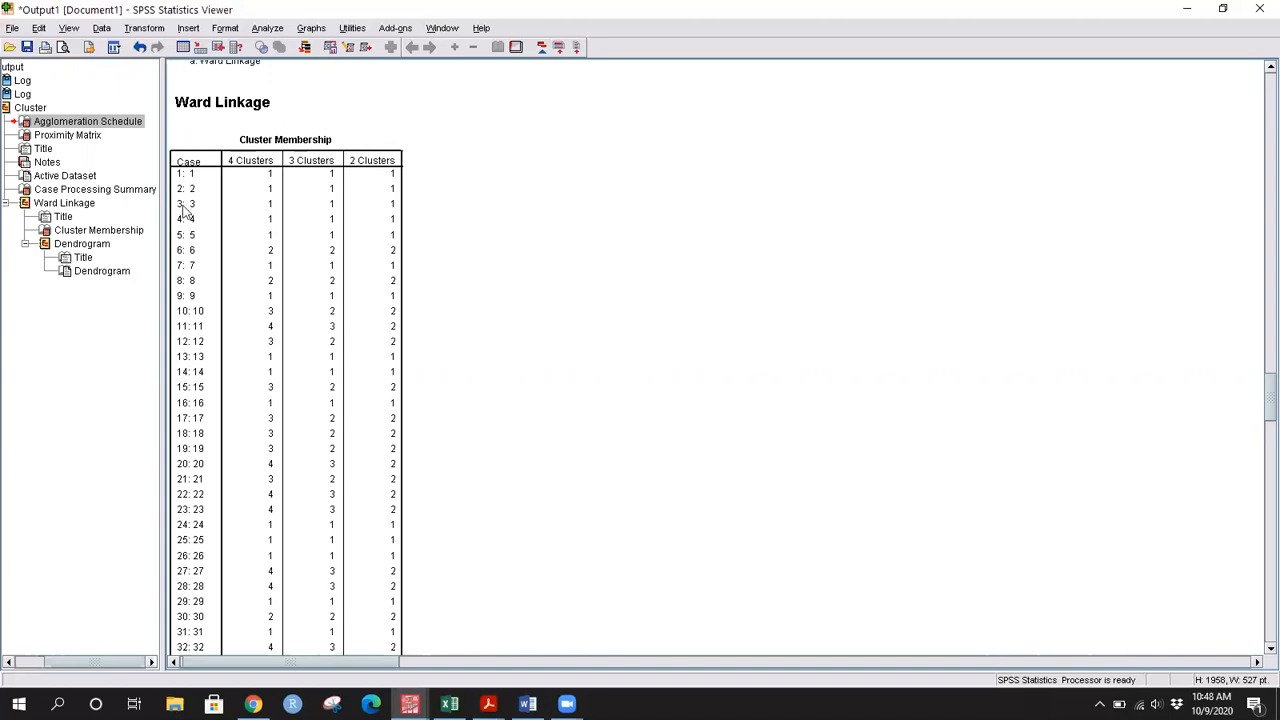
Step: Open the Cluster Membership pivot table under Ward Linkage for editing in its own window
click(243, 167)
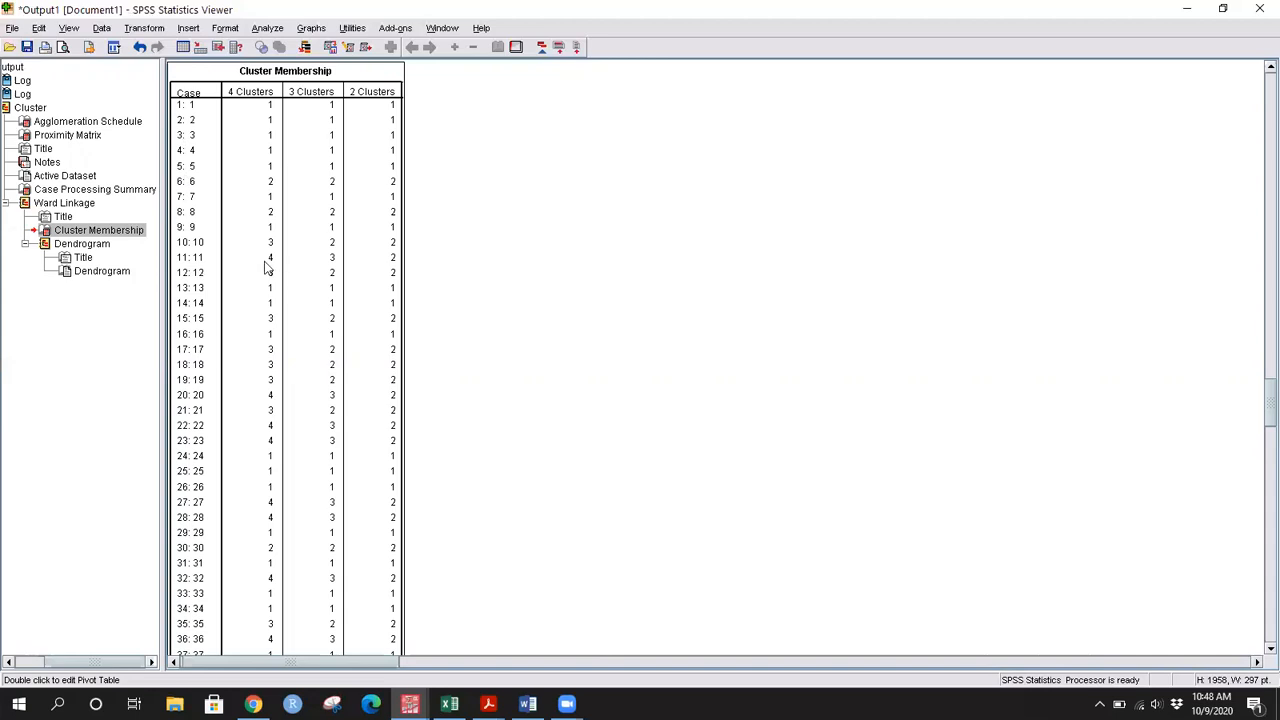
double_click(281, 333)
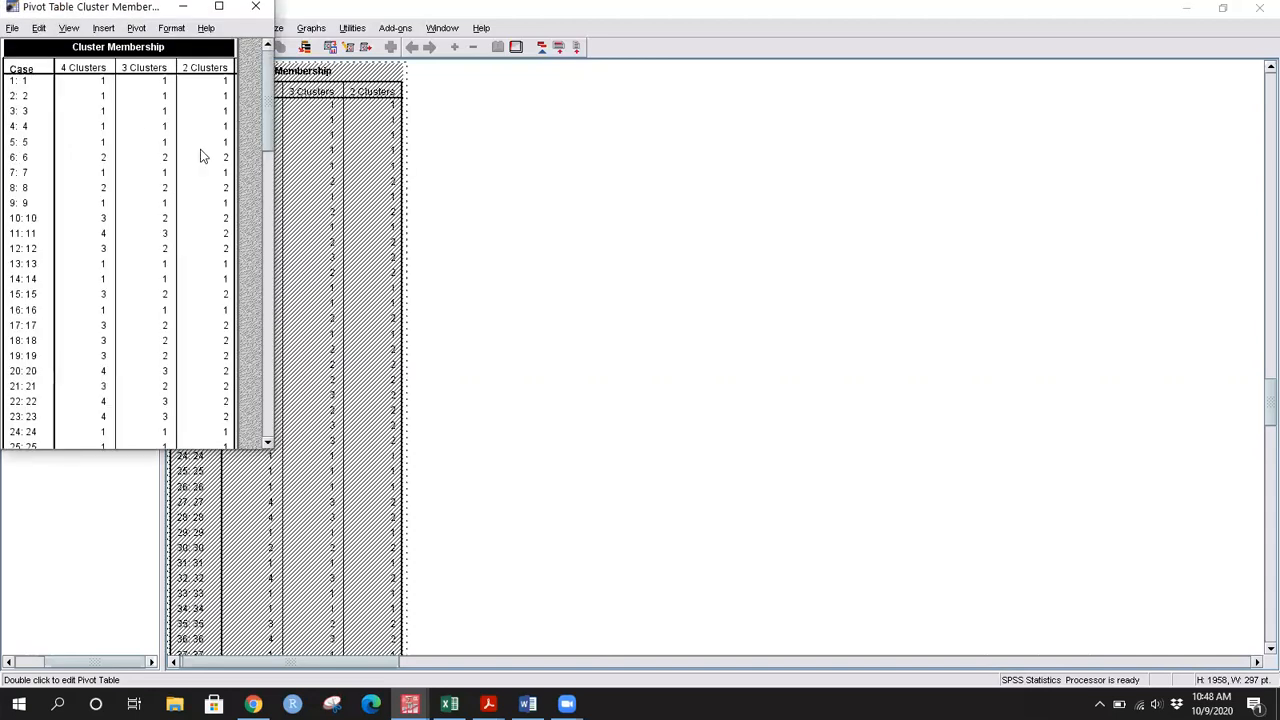
drag(202, 157, 265, 88)
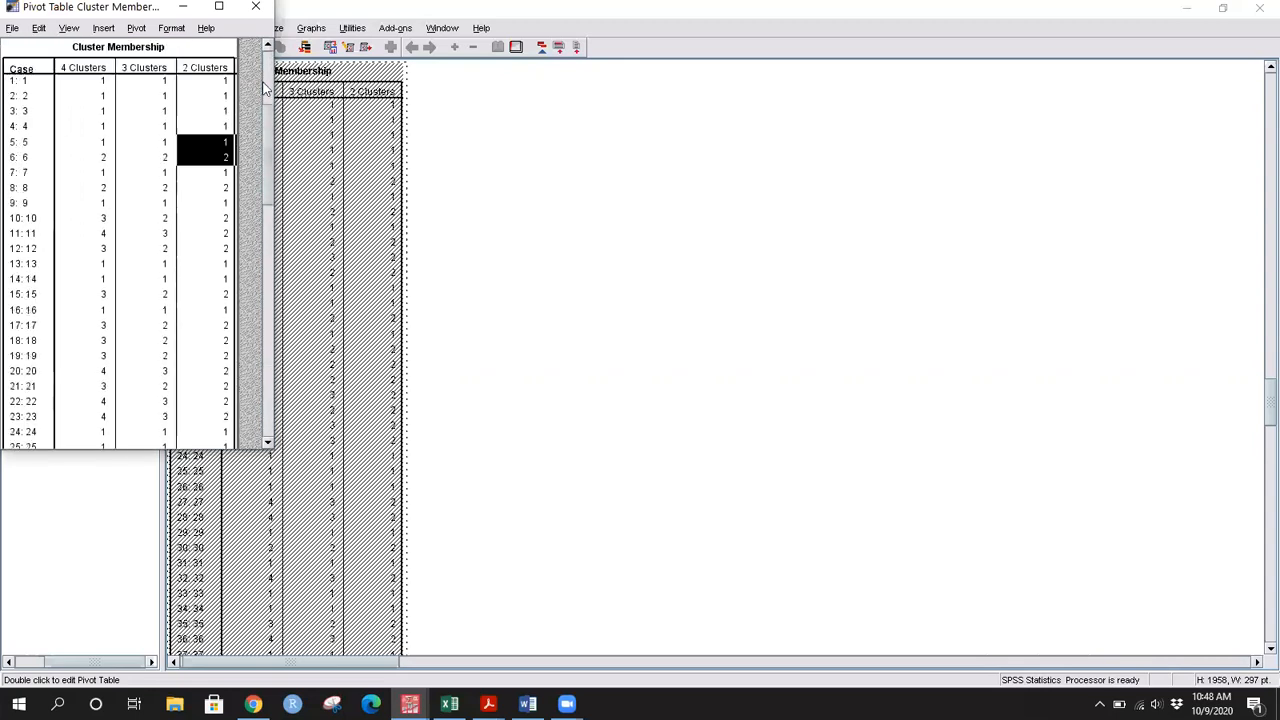
Step: Select the 4 Clusters membership values for cases 1 through 100 in the Cluster Membership pivot table
click(95, 84)
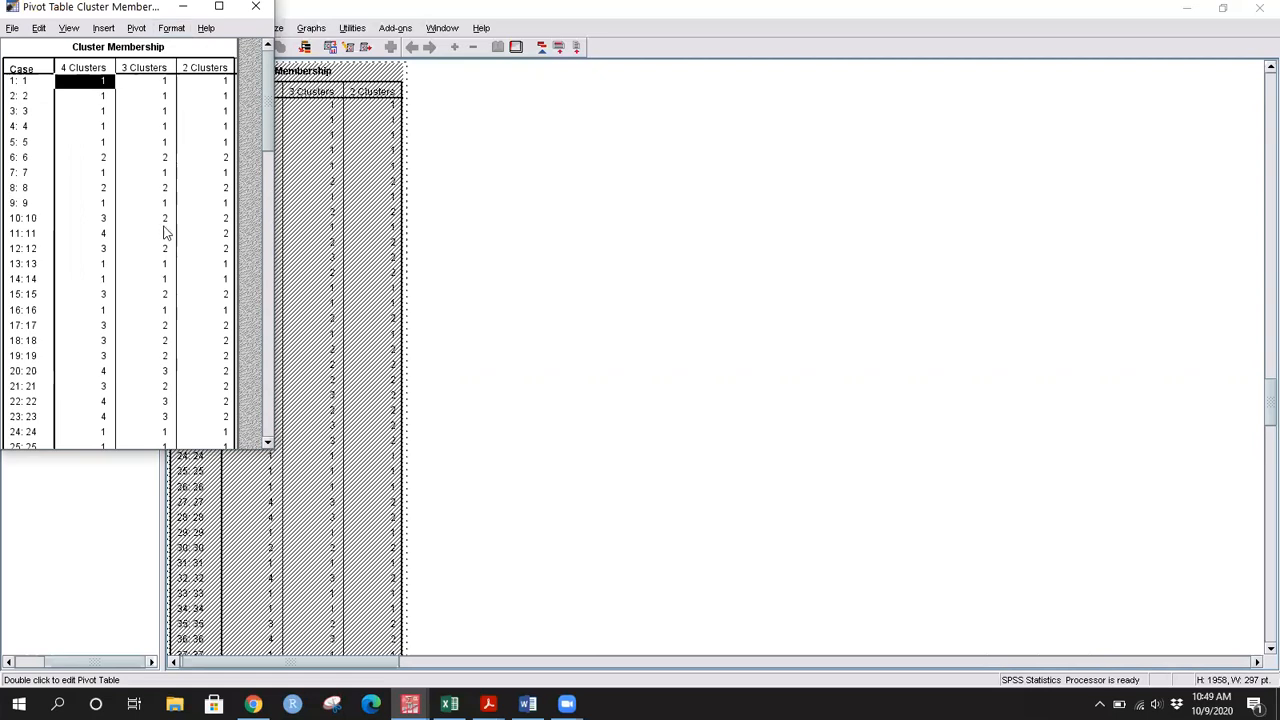
click(77, 70)
click(85, 84)
key(shift+Down)
key(shift+Down)
key(shift+Down)
key(shift+Down)
key(shift+Down)
key(shift+Down)
key(shift+Down)
key(shift+Down)
key(shift+Down)
key(shift+Down)
key(shift+Down)
key(shift+Down)
key(shift+Down)
key(shift+Down)
key(shift+Down)
key(shift+Down)
key(shift+Down)
key(shift+Down)
key(shift+Down)
key(shift+Down)
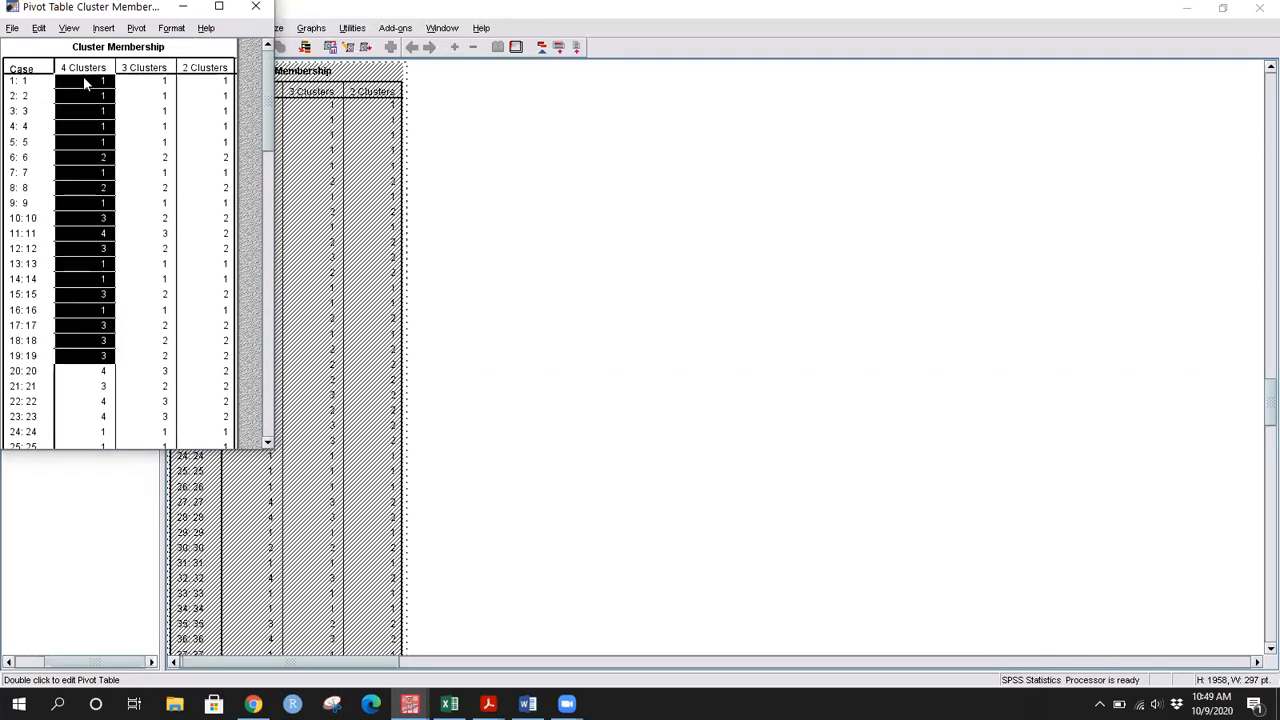
key(shift+Down)
key(shift+Down)
key(shift+Down)
key(shift+Down)
key(shift+Down)
key(shift+Down)
key(shift+Down)
key(shift+Down)
key(shift+Down)
key(shift+Down)
key(shift+Down)
key(shift+Down)
key(shift+Down)
key(shift+Down)
key(shift+Down)
key(shift+Down)
key(shift+Down)
key(shift+Down)
key(shift+Down)
key(shift+Down)
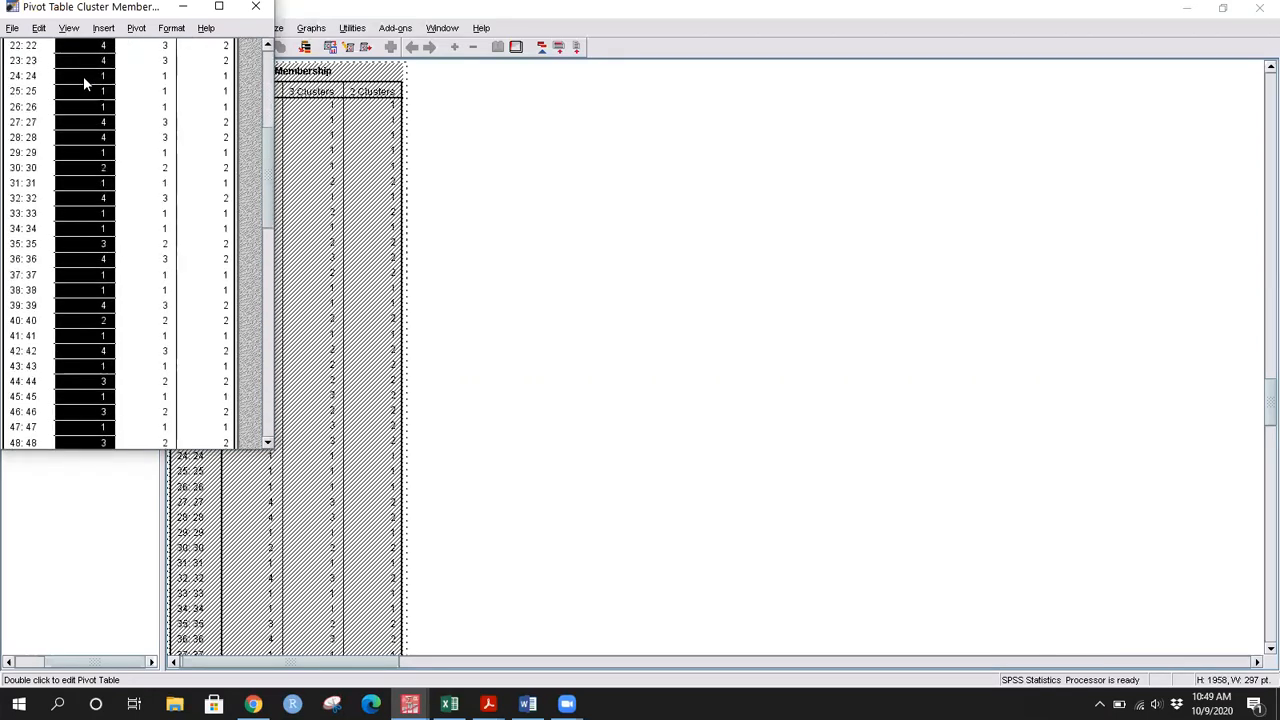
key(shift+Down)
key(shift+Down)
key(shift+Down)
key(shift+Down)
key(shift+Down)
key(shift+Down)
key(shift+Down)
key(shift+Down)
key(shift+Down)
key(shift+Down)
key(shift+Down)
key(shift+Down)
key(shift+Down)
key(shift+Down)
key(shift+Down)
key(shift+Down)
key(shift+Down)
key(shift+Down)
key(shift+Down)
key(shift+Down)
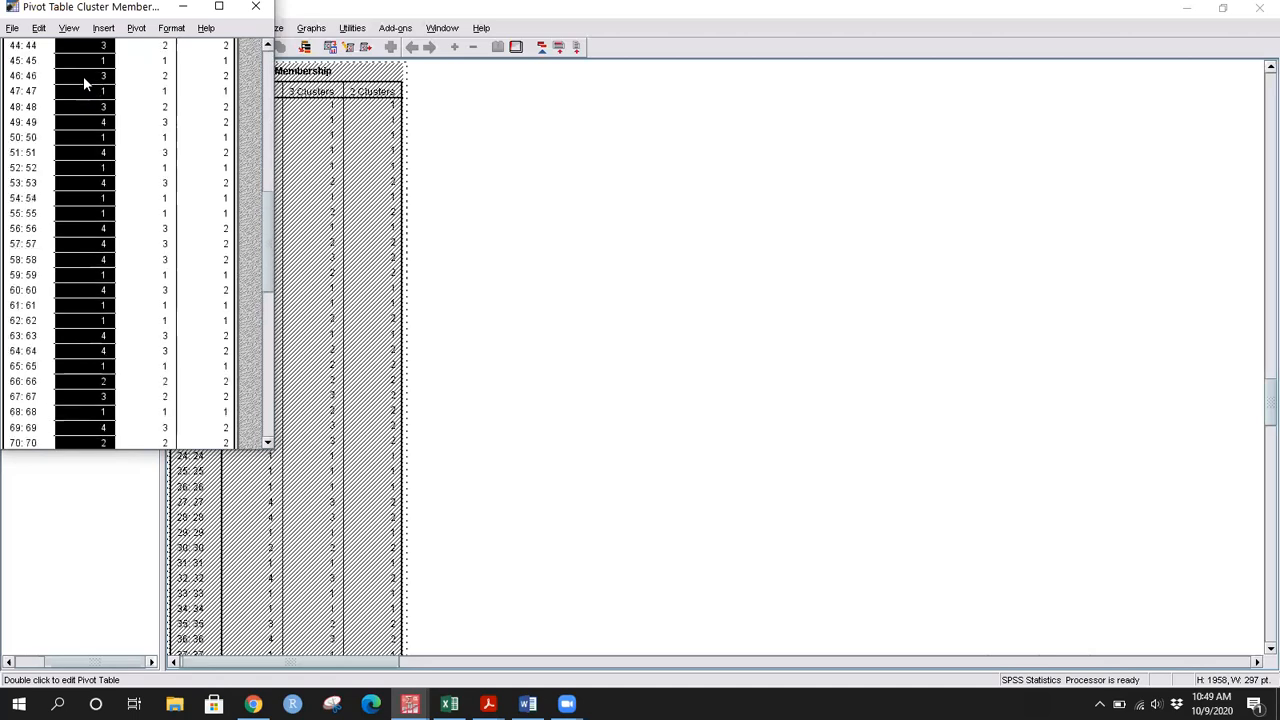
key(shift+Down)
key(shift+Down)
key(shift+Down)
key(shift+Down)
key(shift+Down)
key(shift+Down)
key(shift+Down)
key(shift+Down)
key(shift+Down)
key(shift+Down)
key(shift+Down)
key(shift+Down)
key(shift+Down)
key(shift+Down)
key(shift+Down)
key(shift+Down)
key(shift+Down)
key(shift+Down)
key(shift+Down)
key(shift+Down)
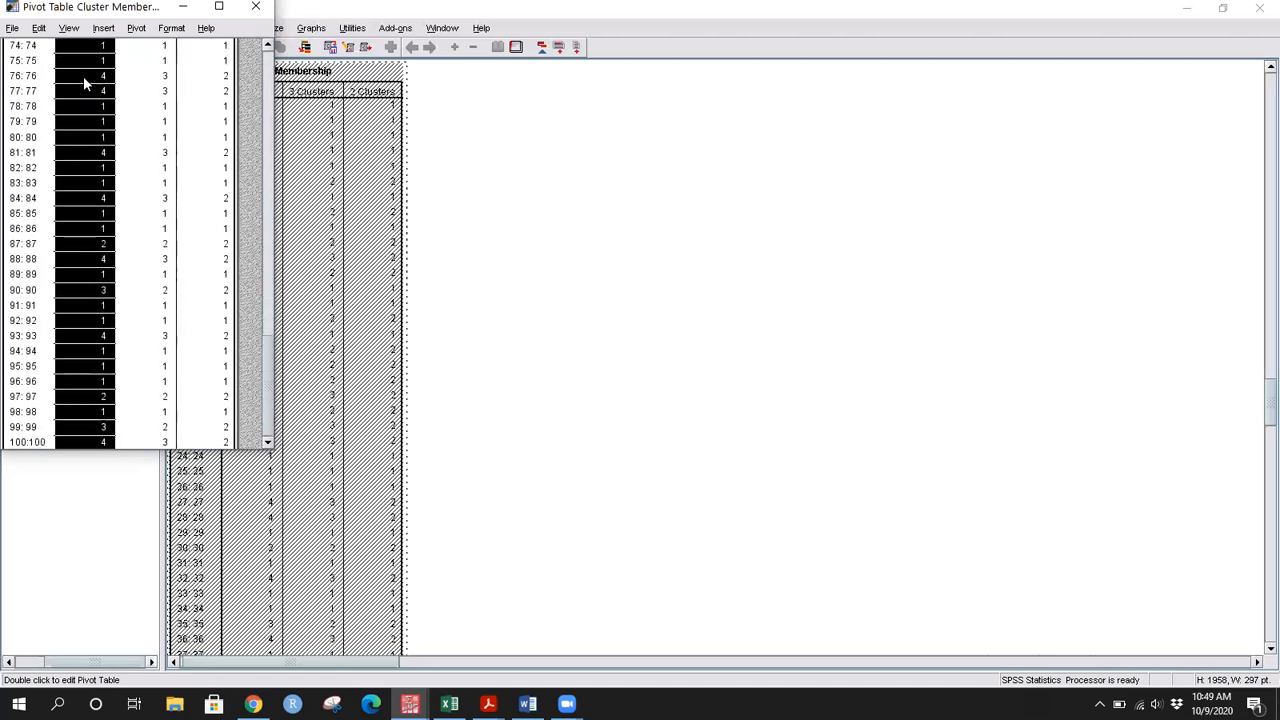
Step: Switch to the Excel workbook's Cluster Size sheet and review the four-cluster membership values in I2:I101
mouse_move(449, 704)
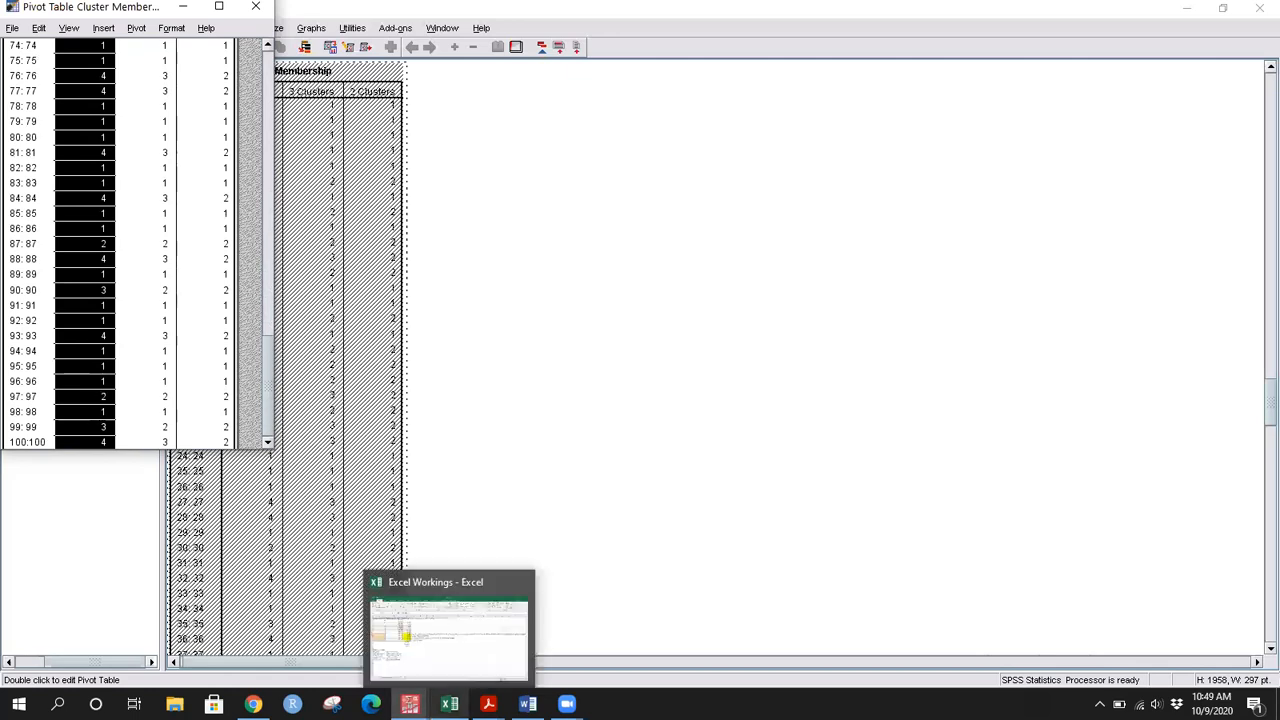
click(449, 630)
click(215, 659)
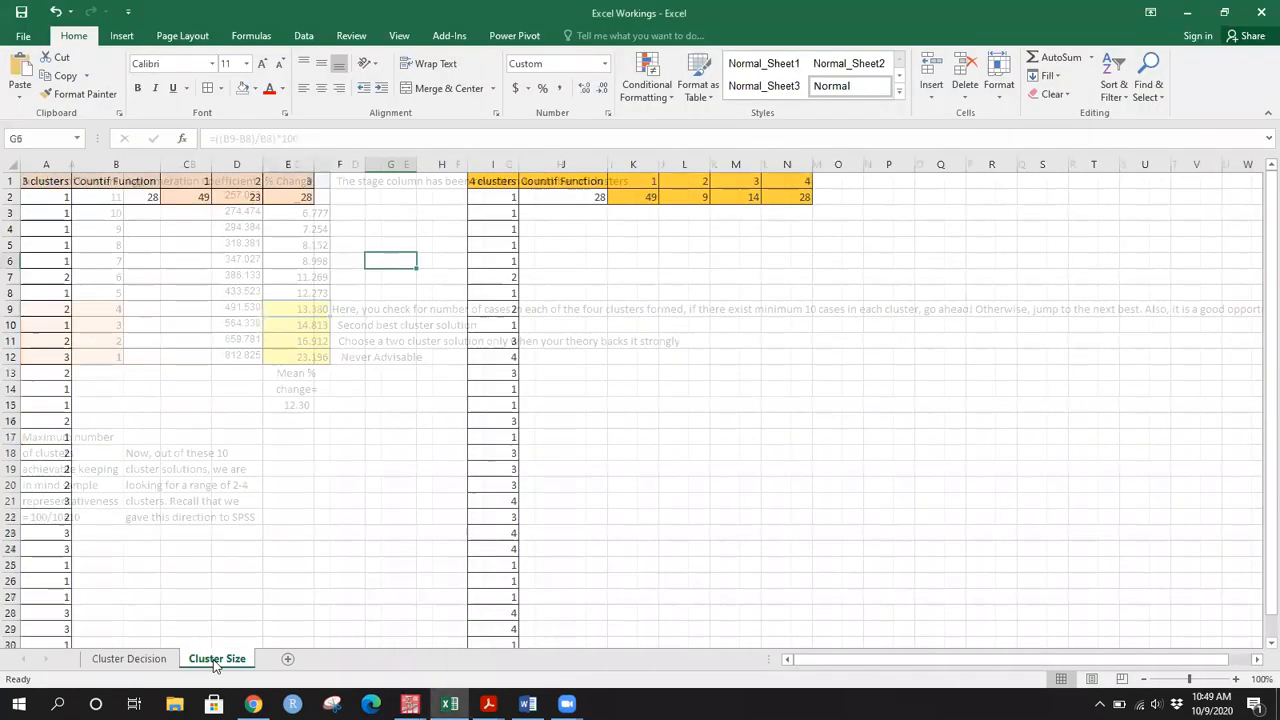
click(498, 184)
drag(500, 197, 497, 578)
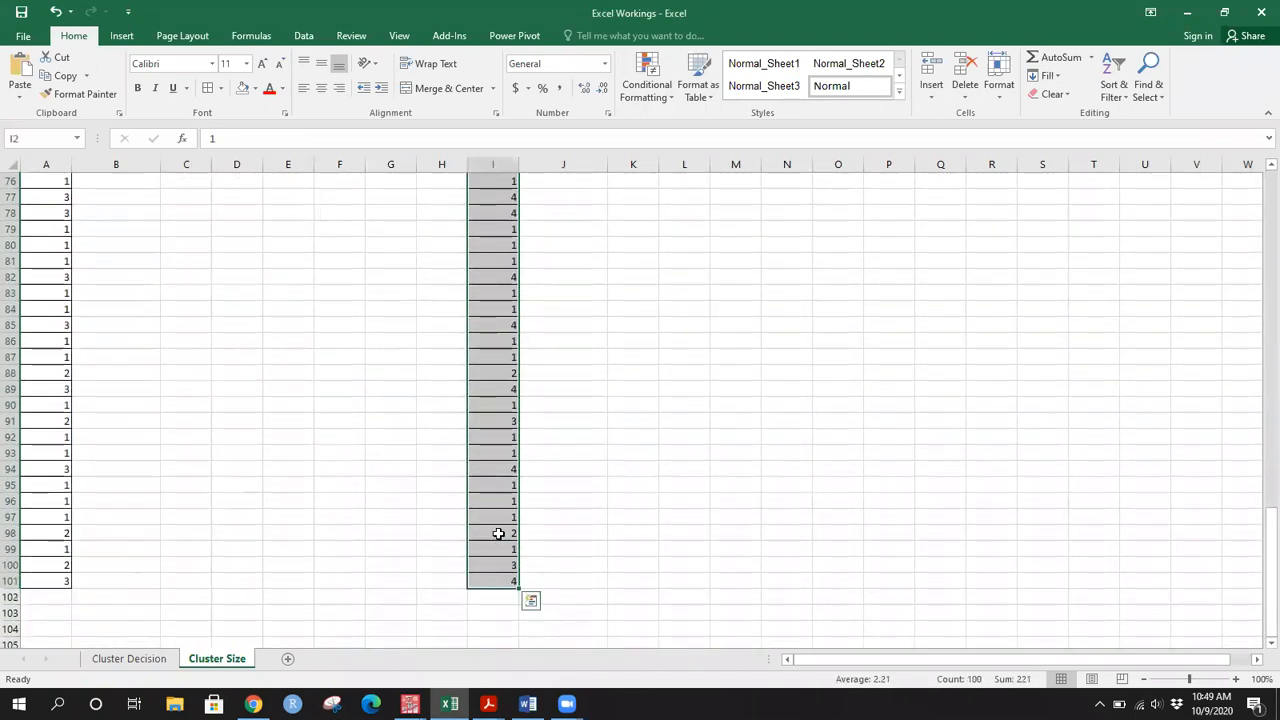
click(583, 375)
scroll(583, 375, up, 20)
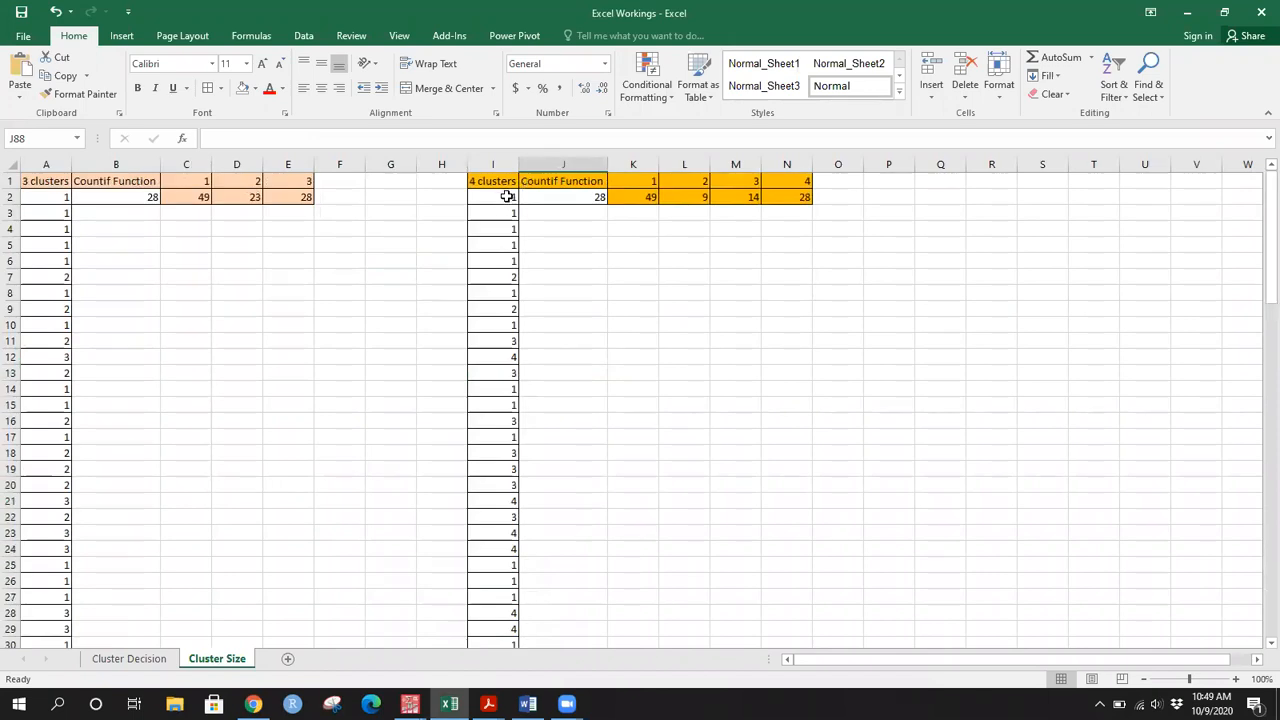
Step: Inspect the first four-cluster membership value in I2 and the COUNTIF formula in J2
click(507, 196)
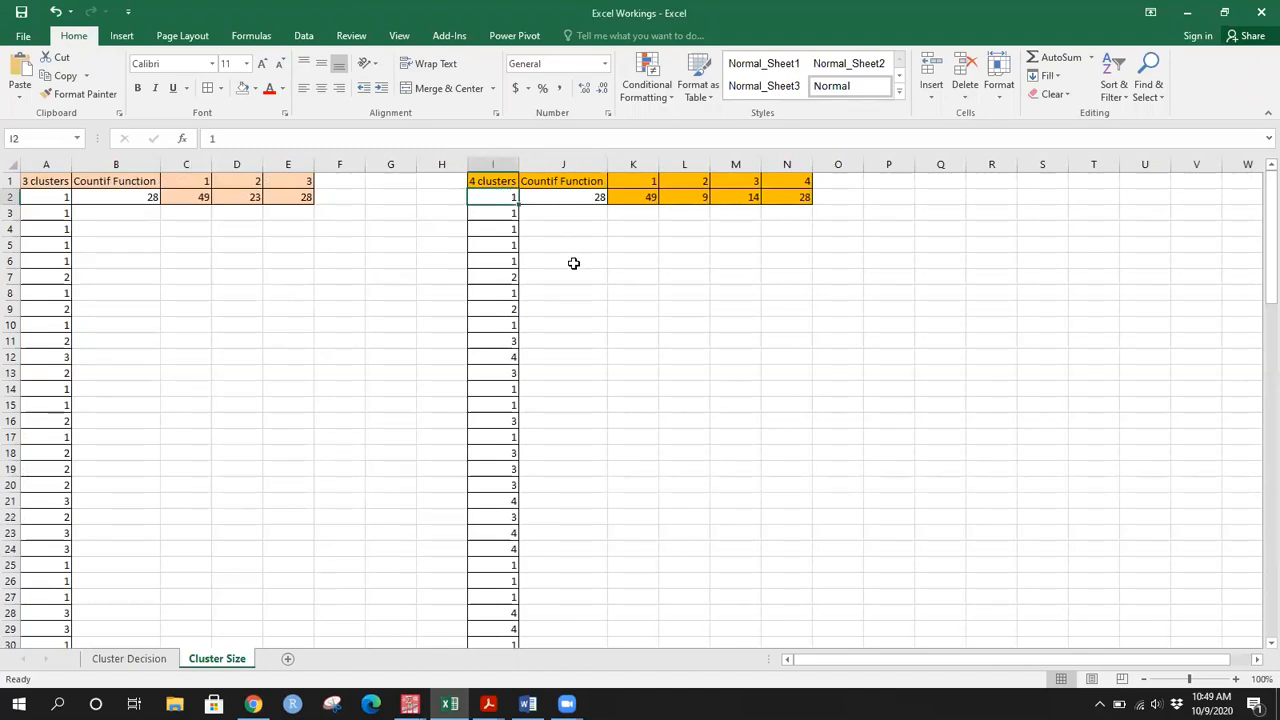
click(583, 187)
click(584, 198)
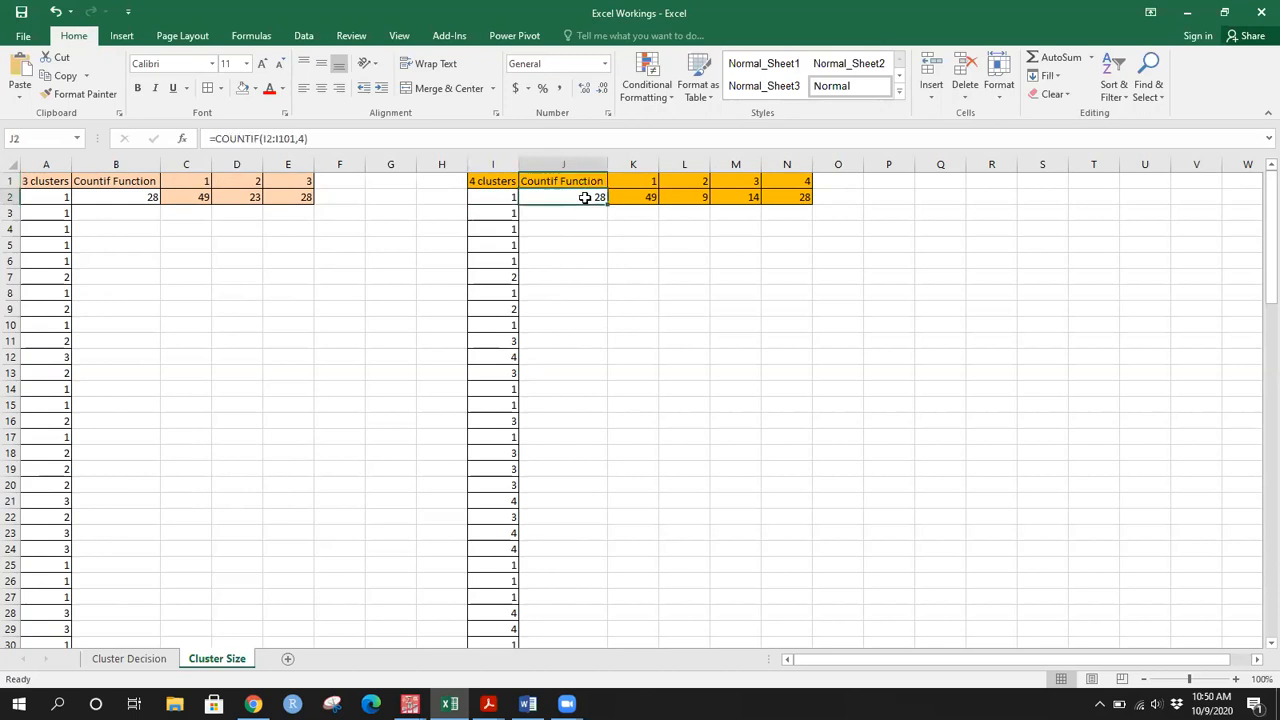
Step: Count the cluster 1 cases by entering =COUNTIF(I2:I101, 1) in J3, and compare the result with K2
click(580, 214)
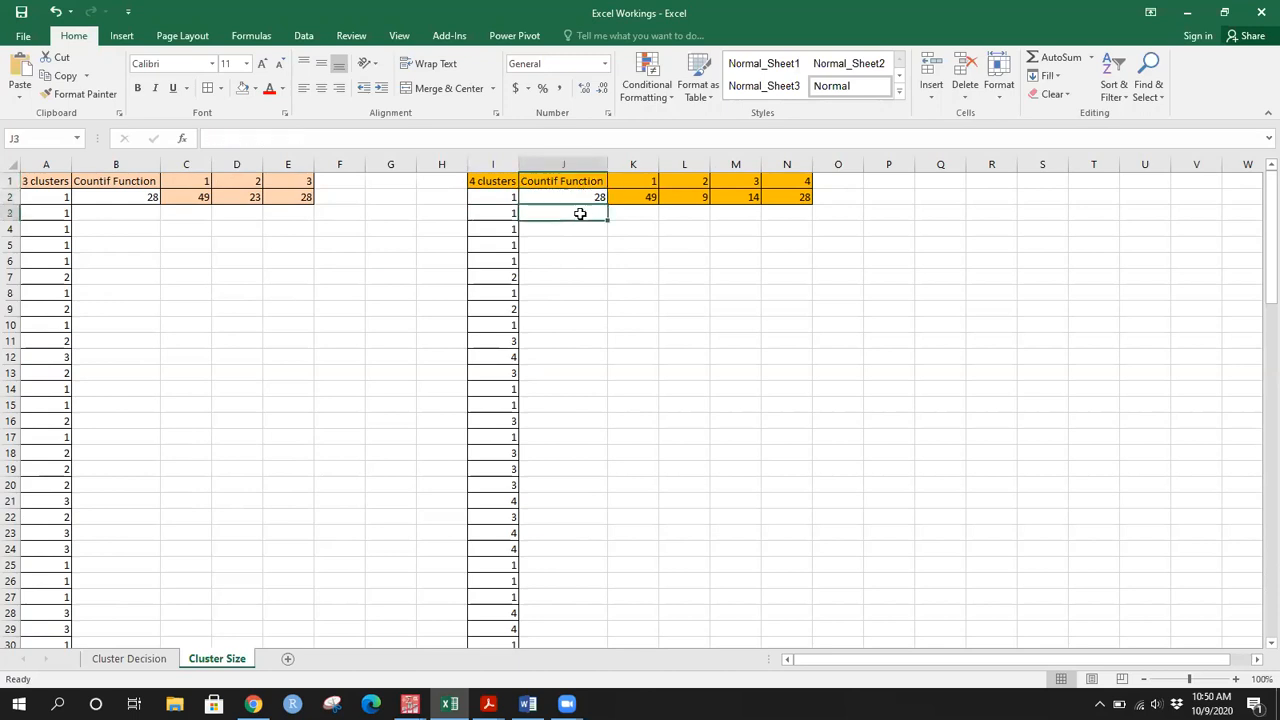
text(=c)
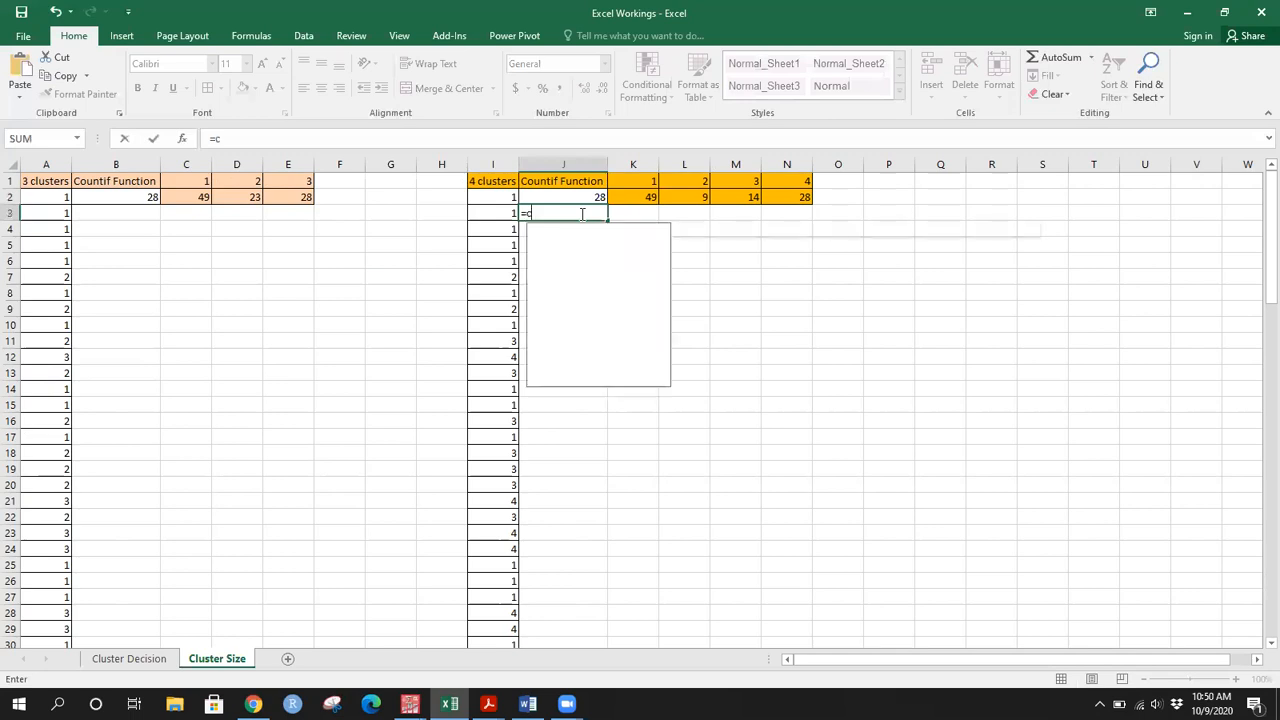
text(ountif)
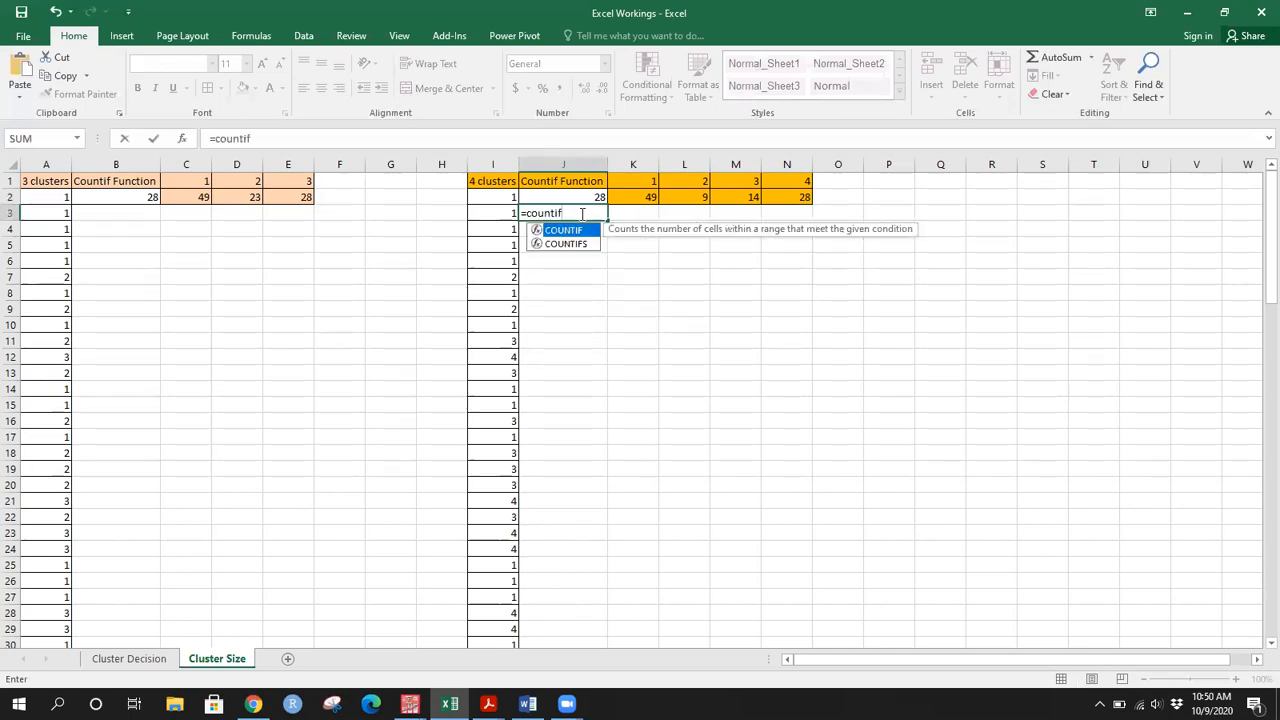
key(Tab)
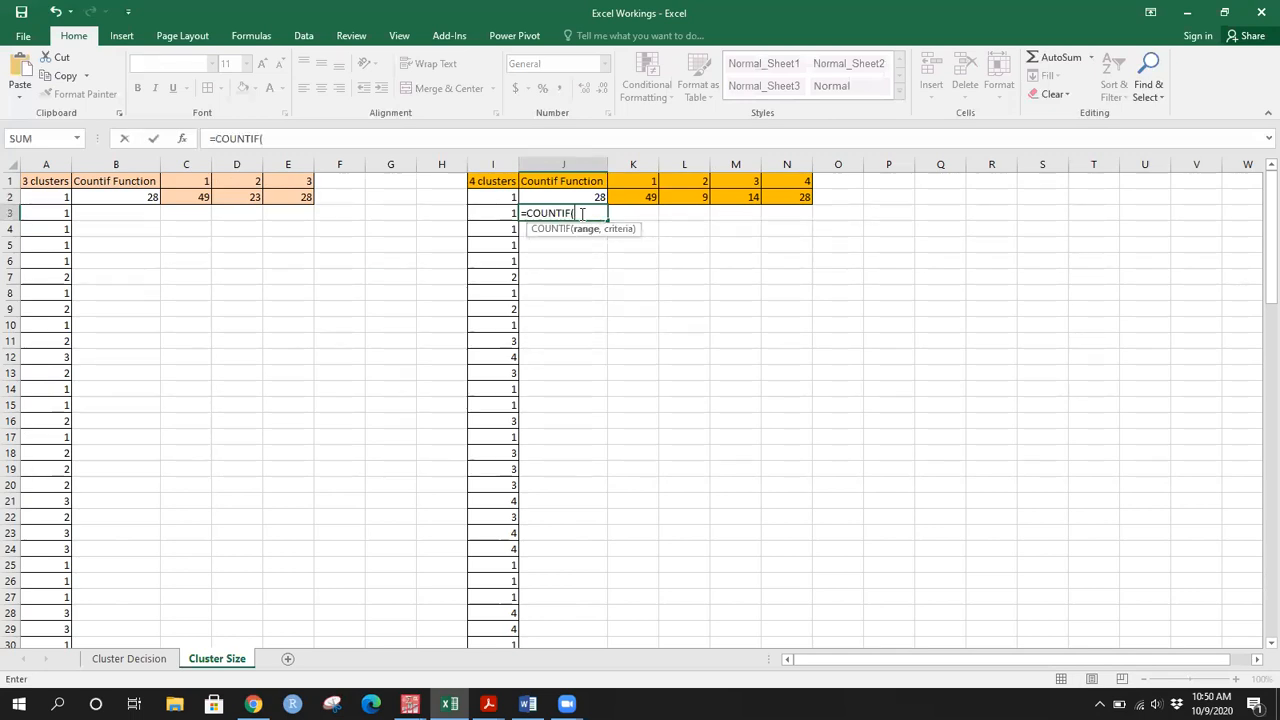
click(503, 198)
drag(492, 399, 494, 617)
scroll(597, 356, up, 20)
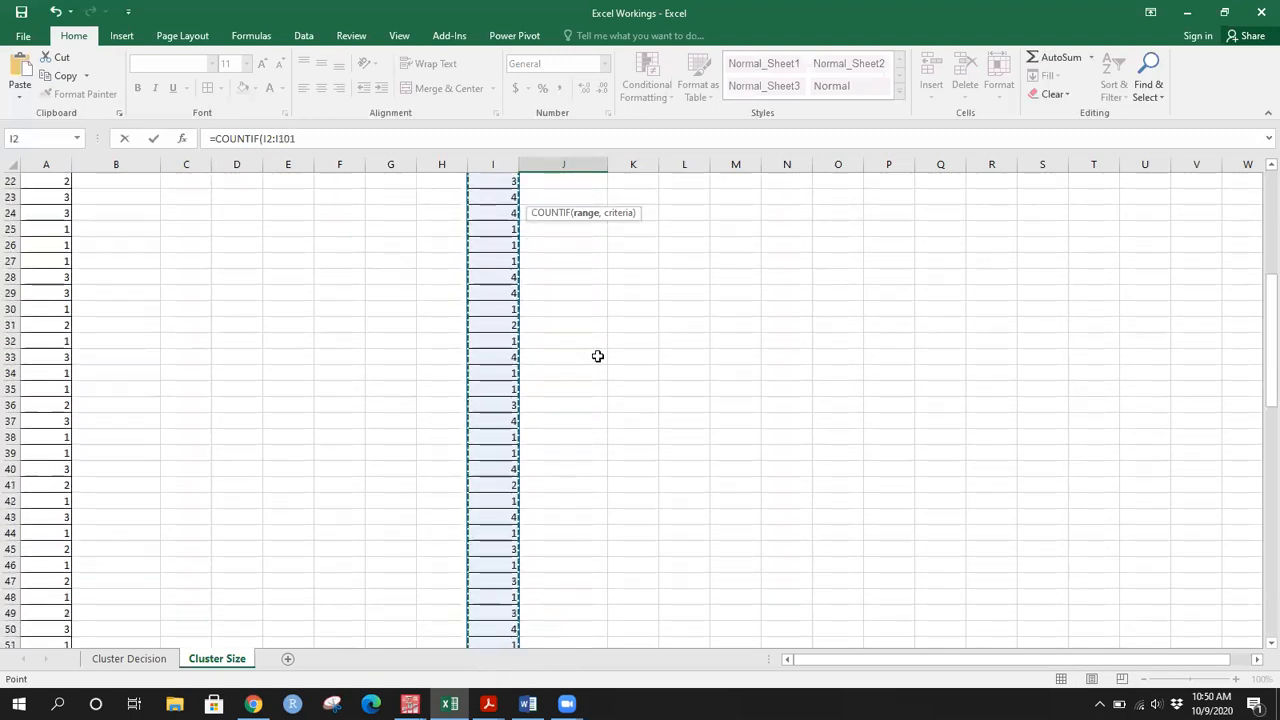
click(340, 137)
text(,)
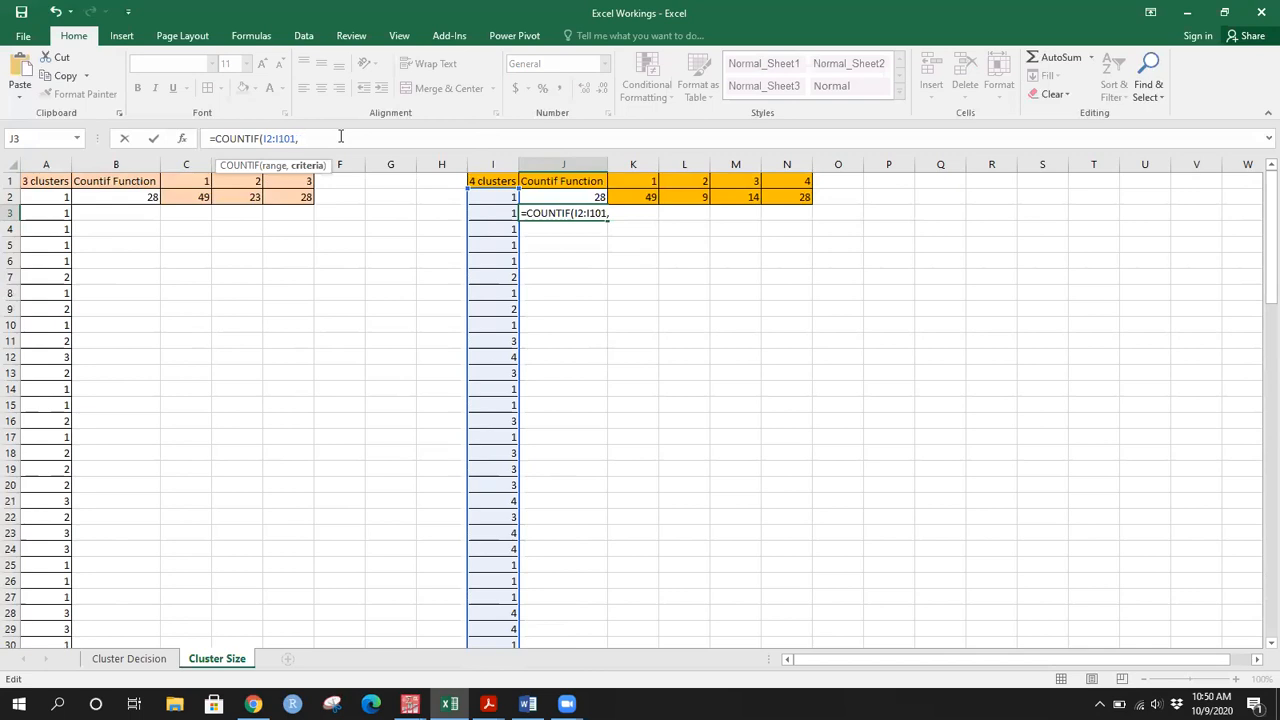
text(1))
key(Tab)
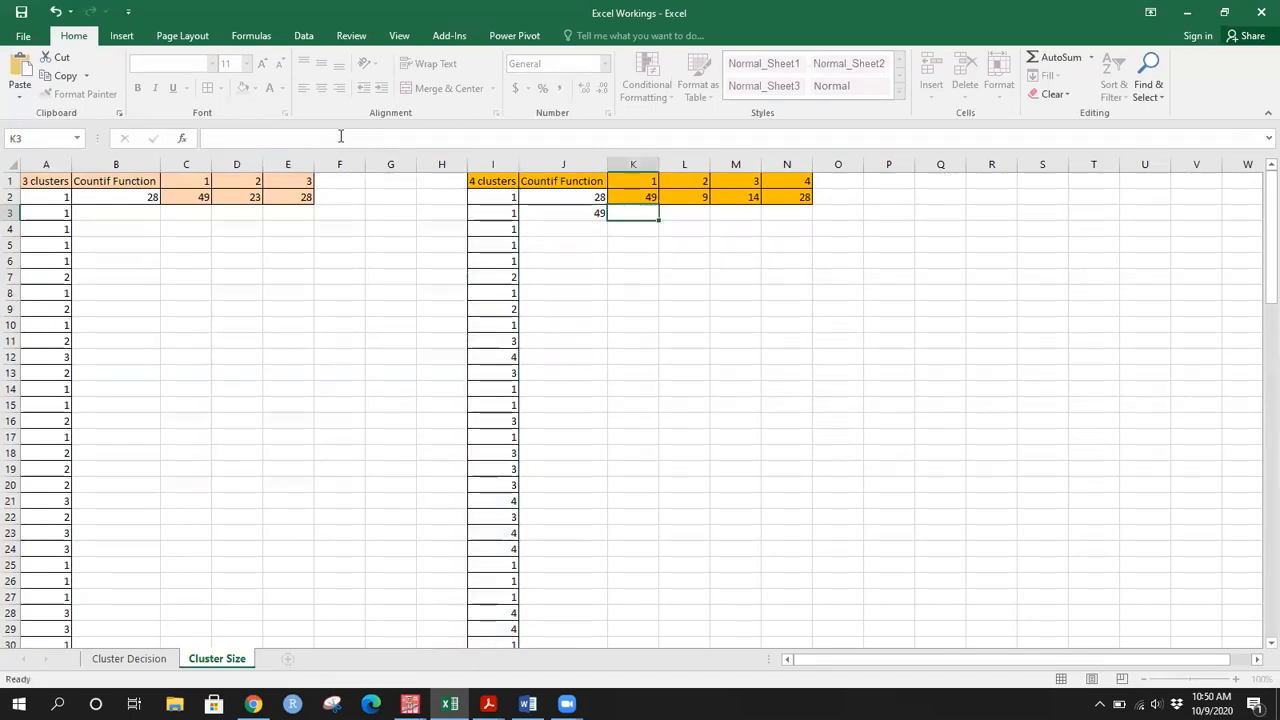
click(598, 213)
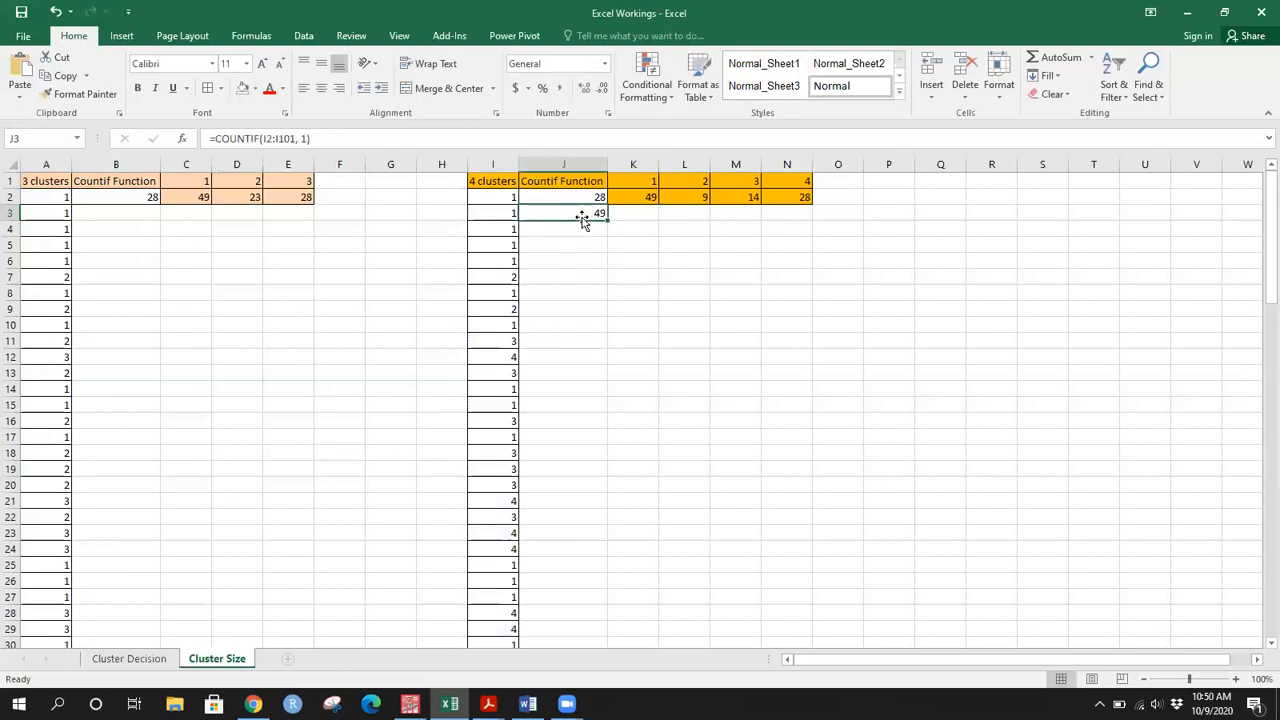
click(650, 195)
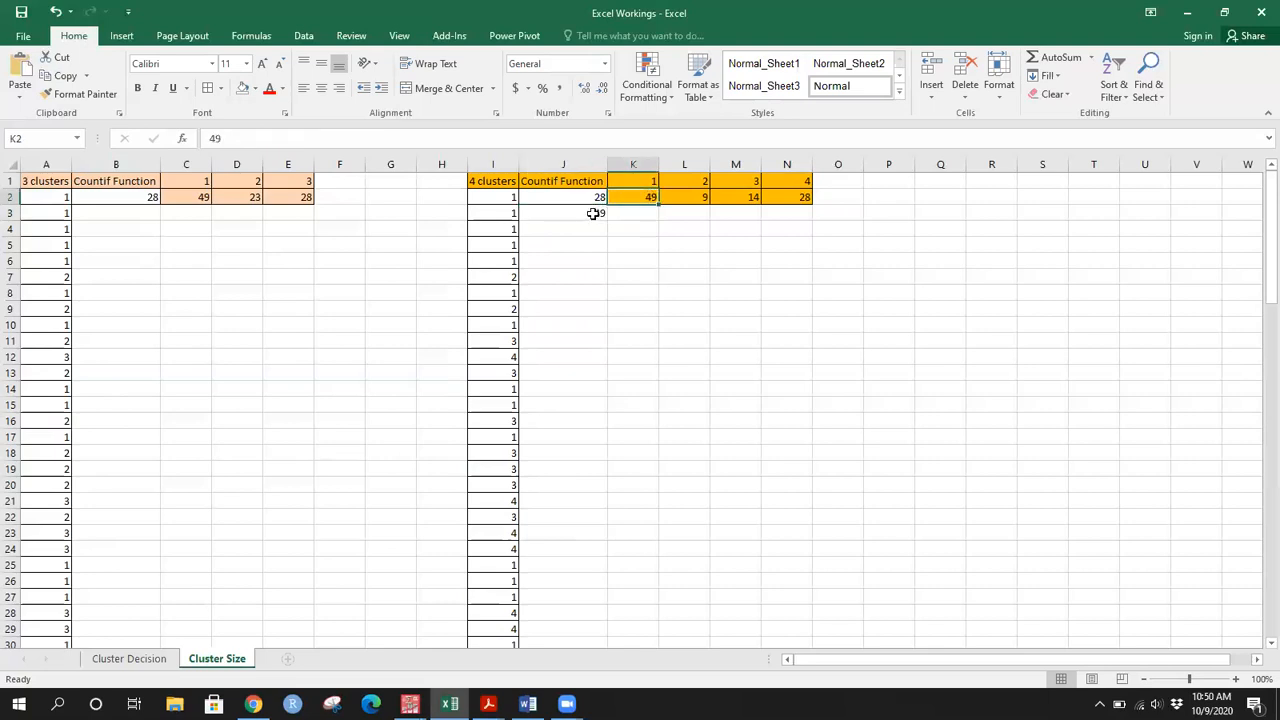
Step: Change the COUNTIF criterion in J3 to 2 to count the cases in cluster 2
click(593, 213)
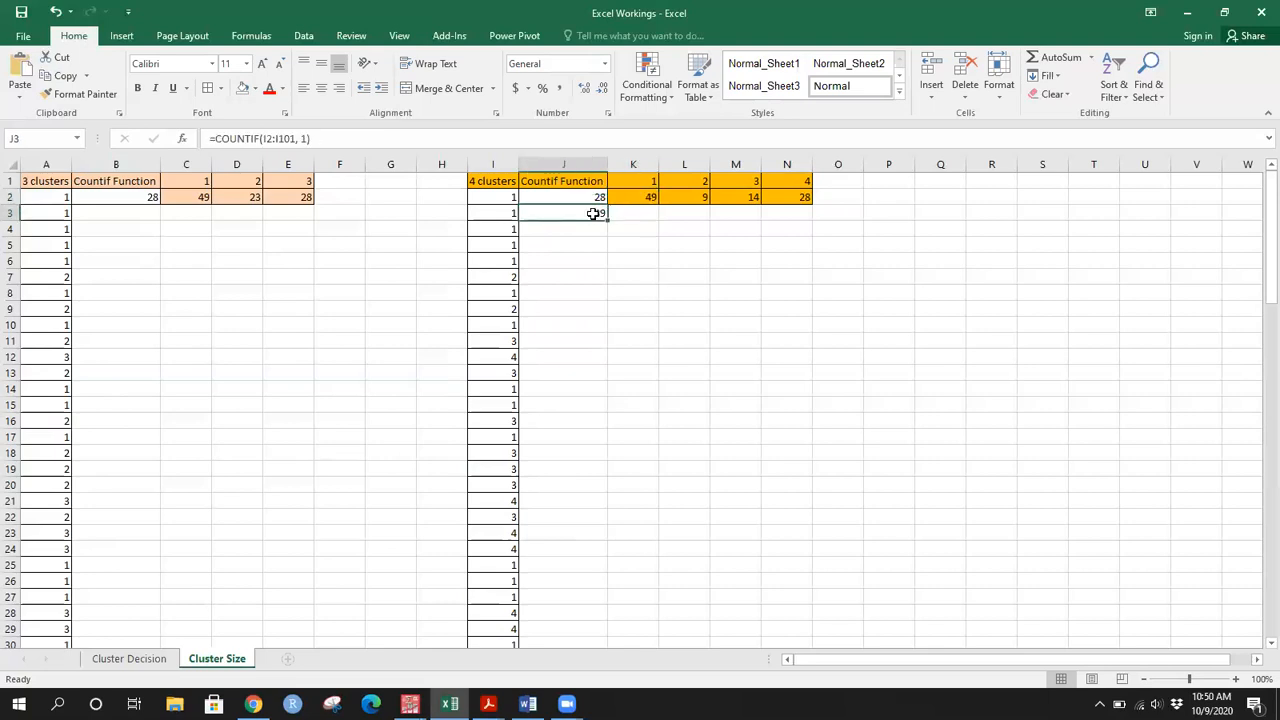
click(306, 138)
key(BackSpace)
text(2)
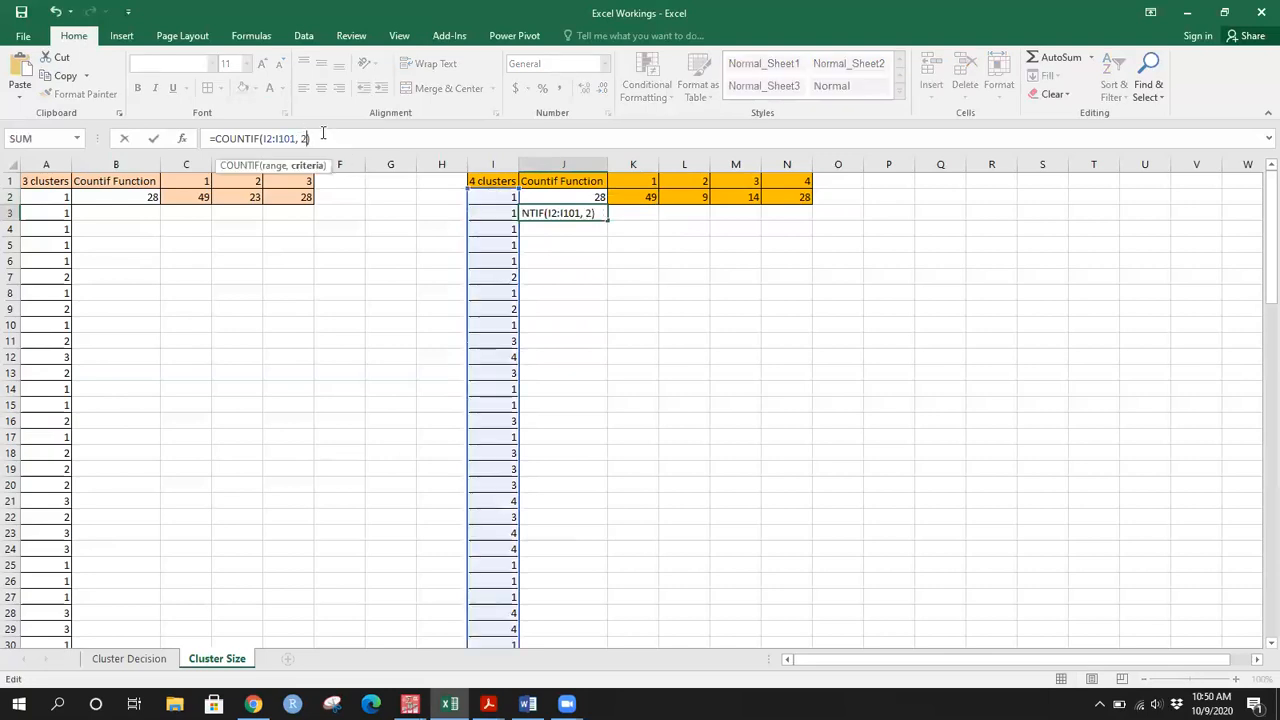
key(Tab)
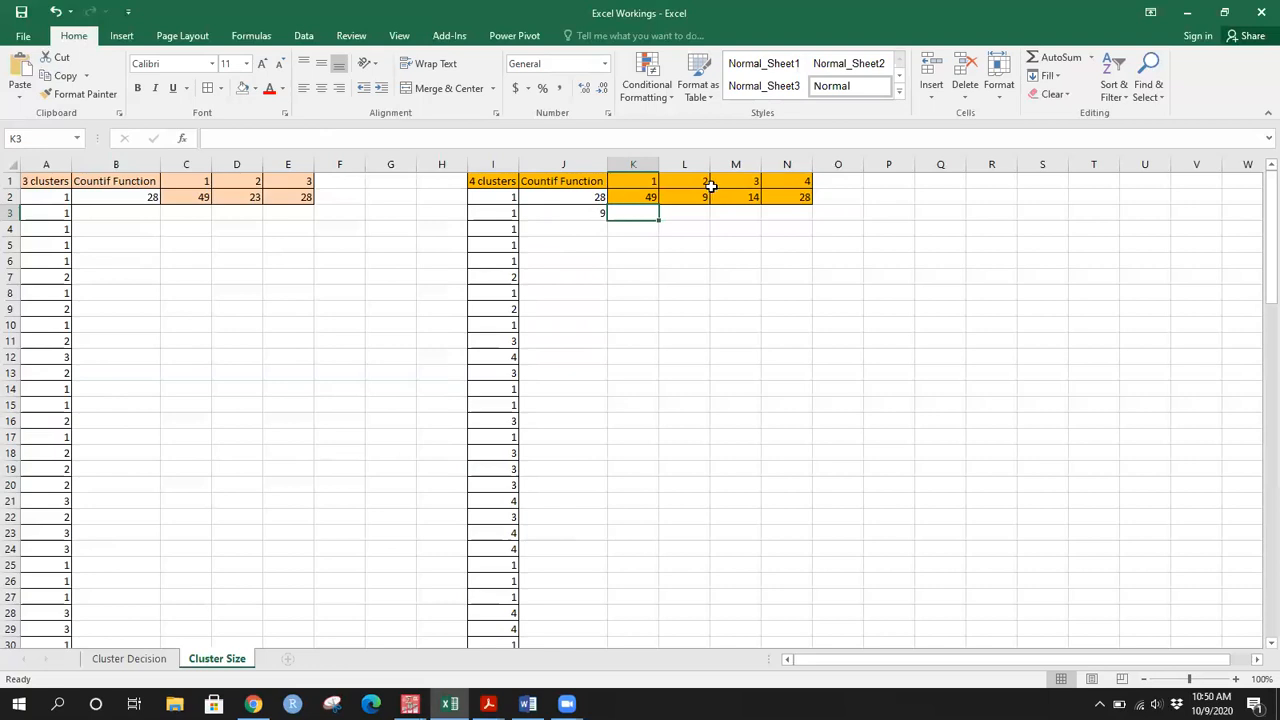
Step: Clear the trial COUNTIF formula from J3
click(592, 212)
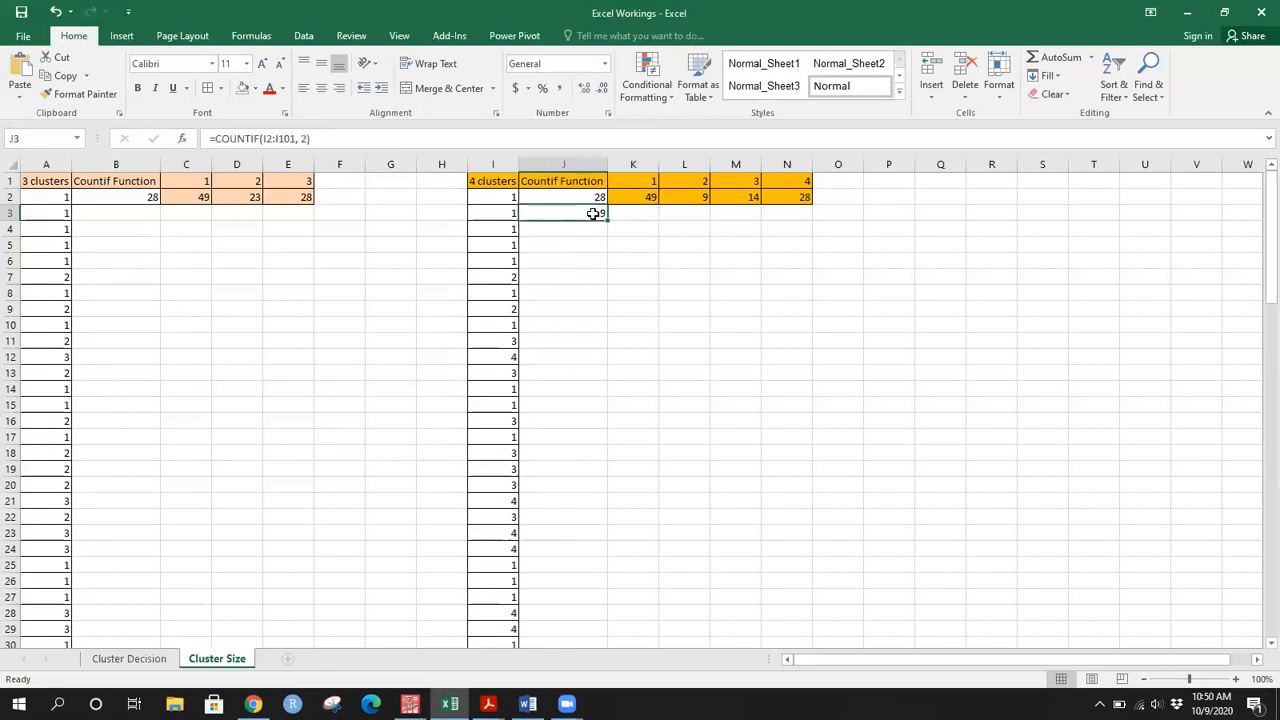
click(304, 139)
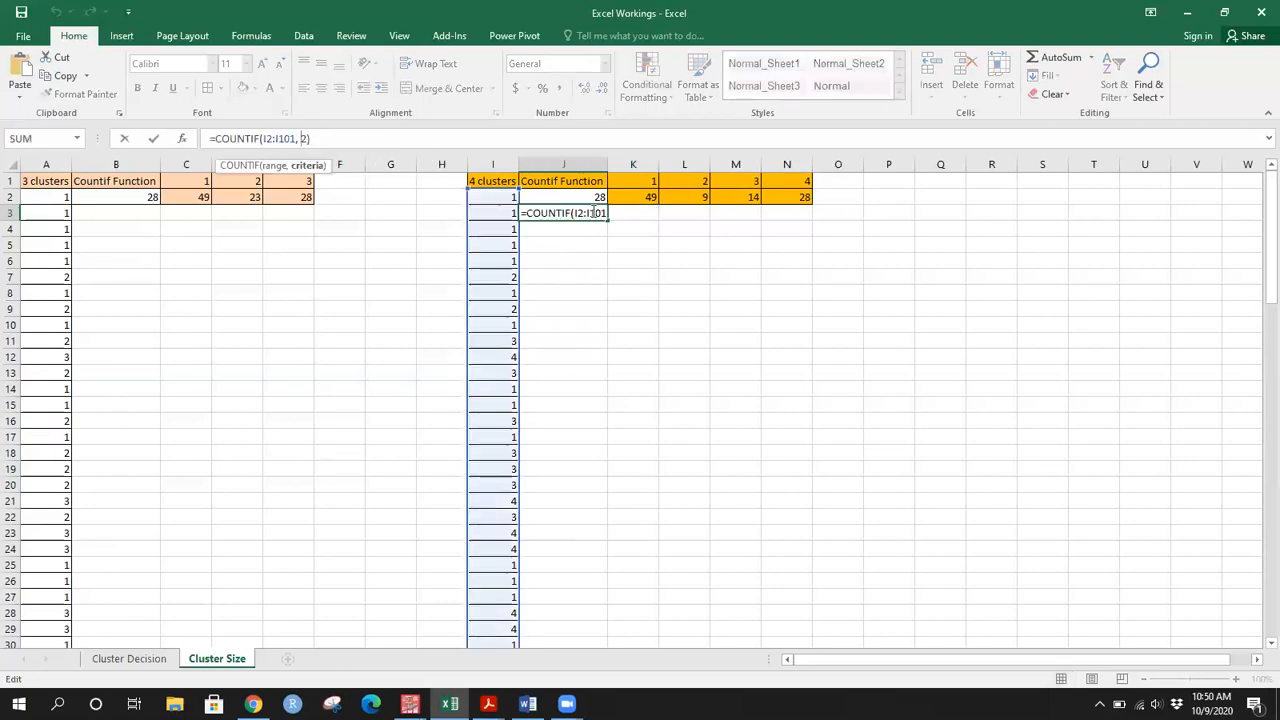
click(676, 228)
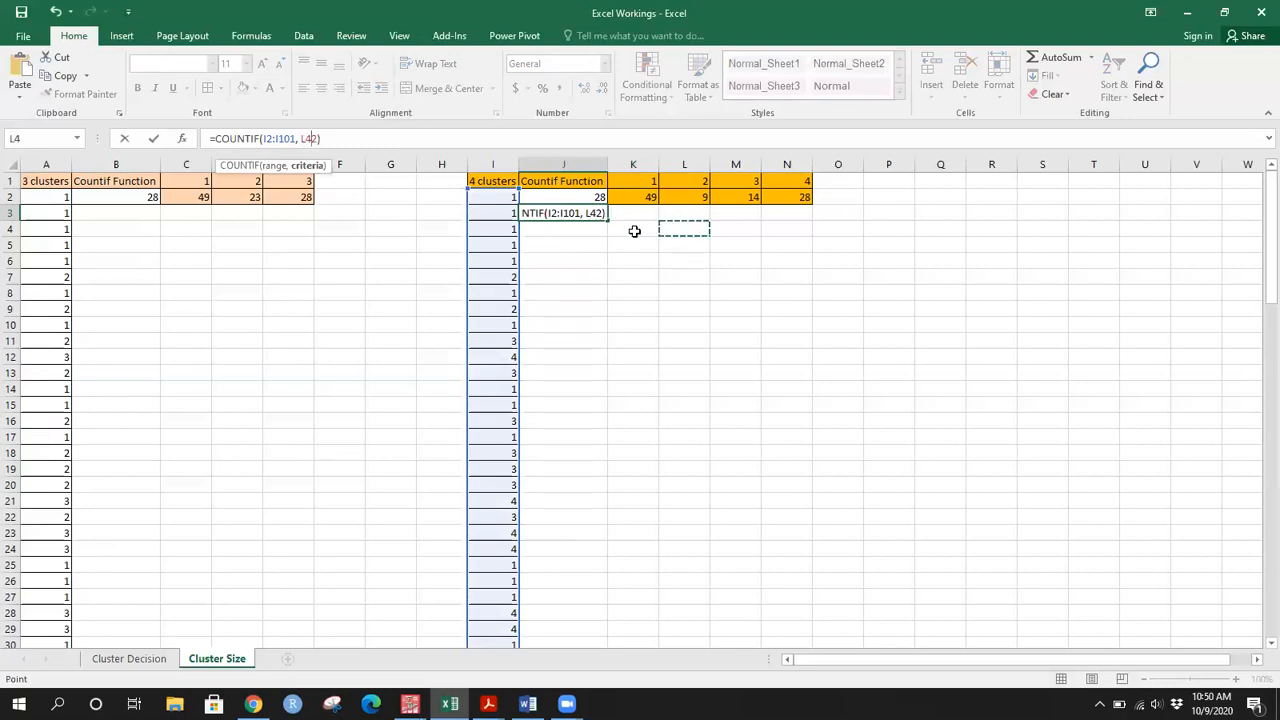
key(Delete)
drag(325, 137, 181, 140)
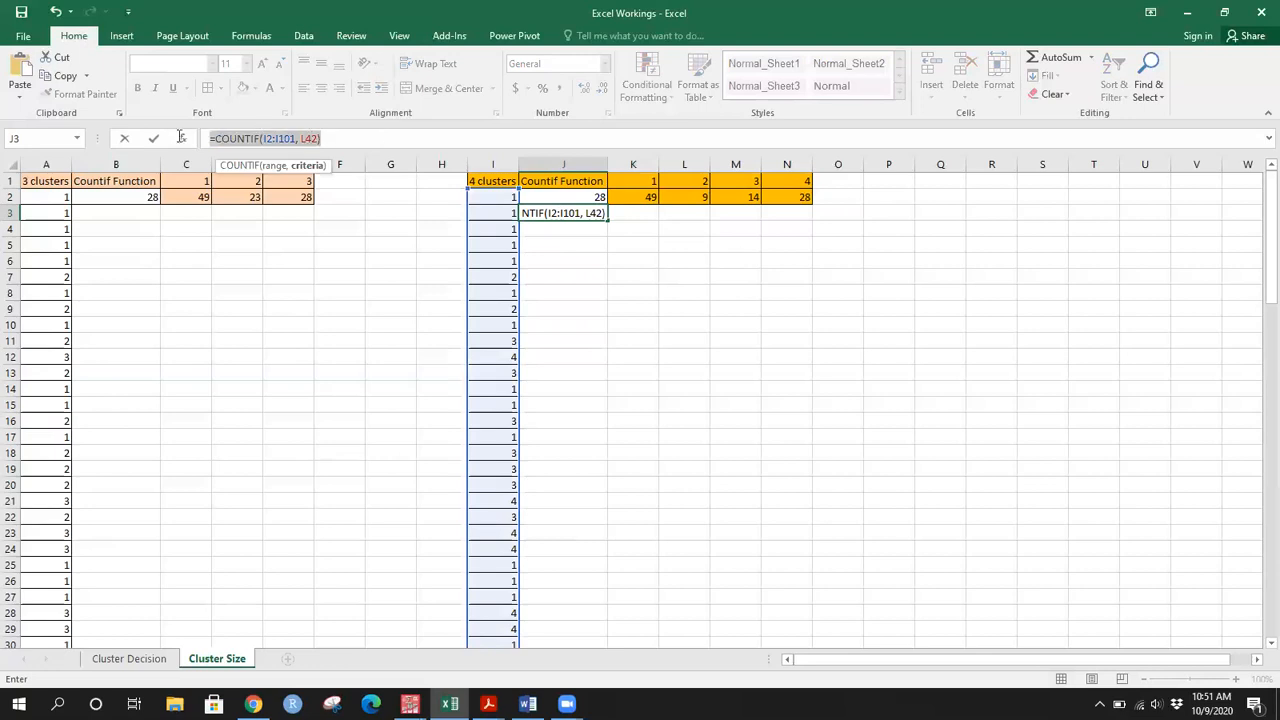
key(BackSpace)
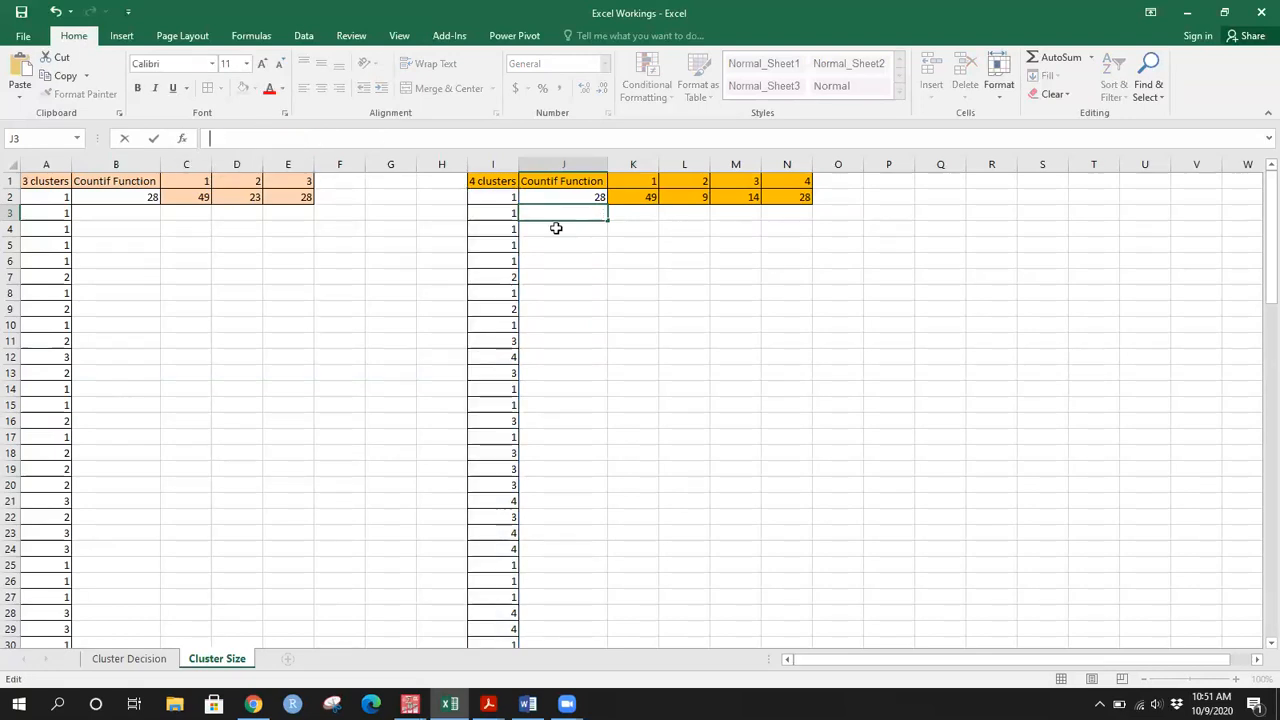
click(720, 287)
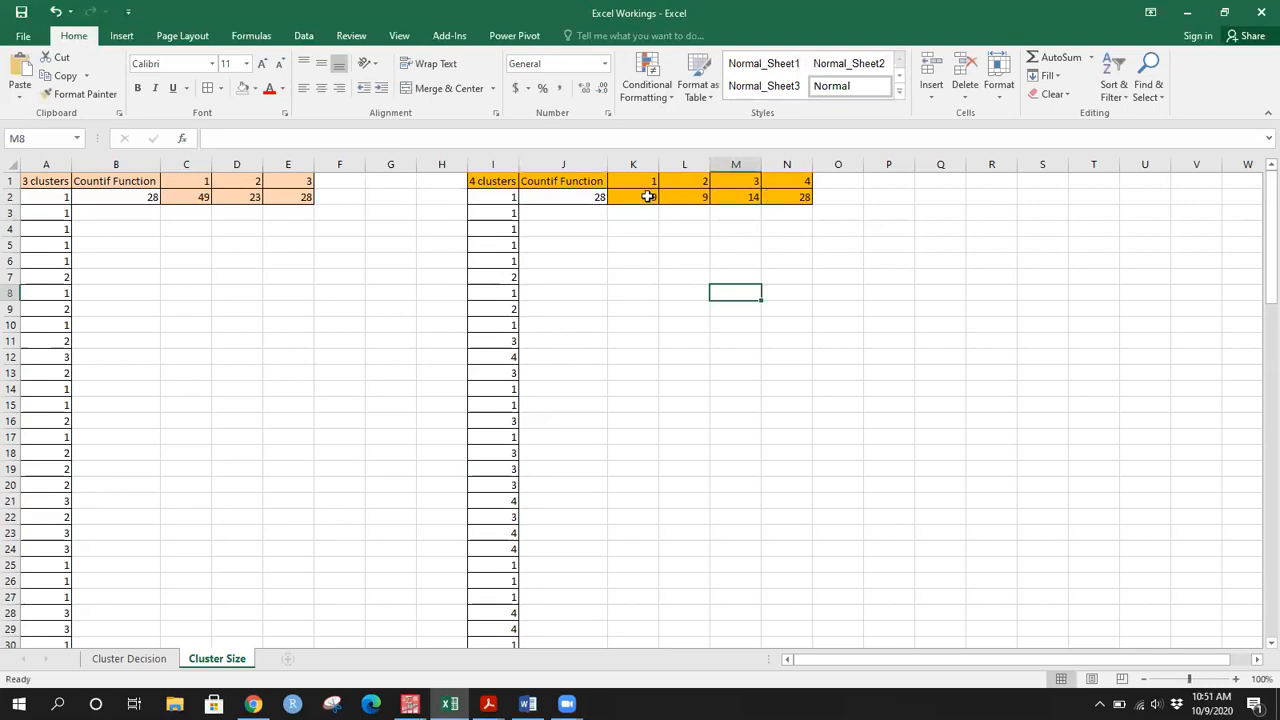
Step: Review the four-cluster case counts in K2 through N2
click(648, 197)
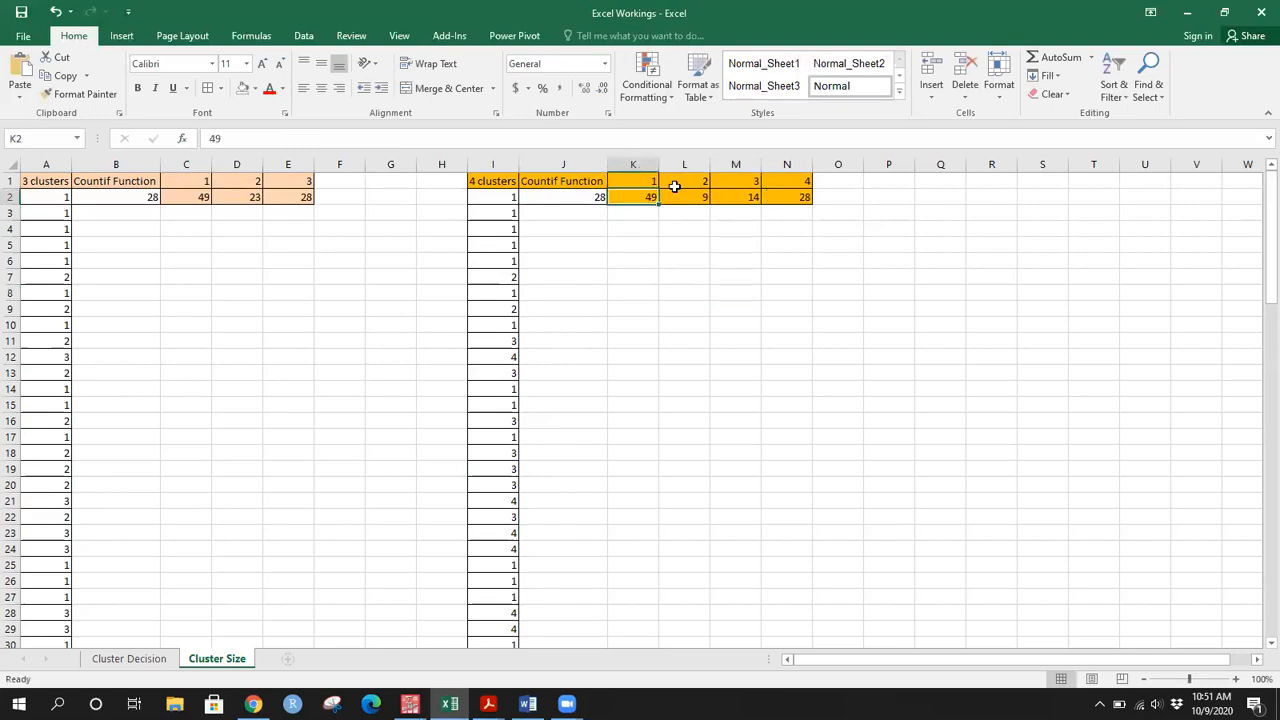
click(700, 196)
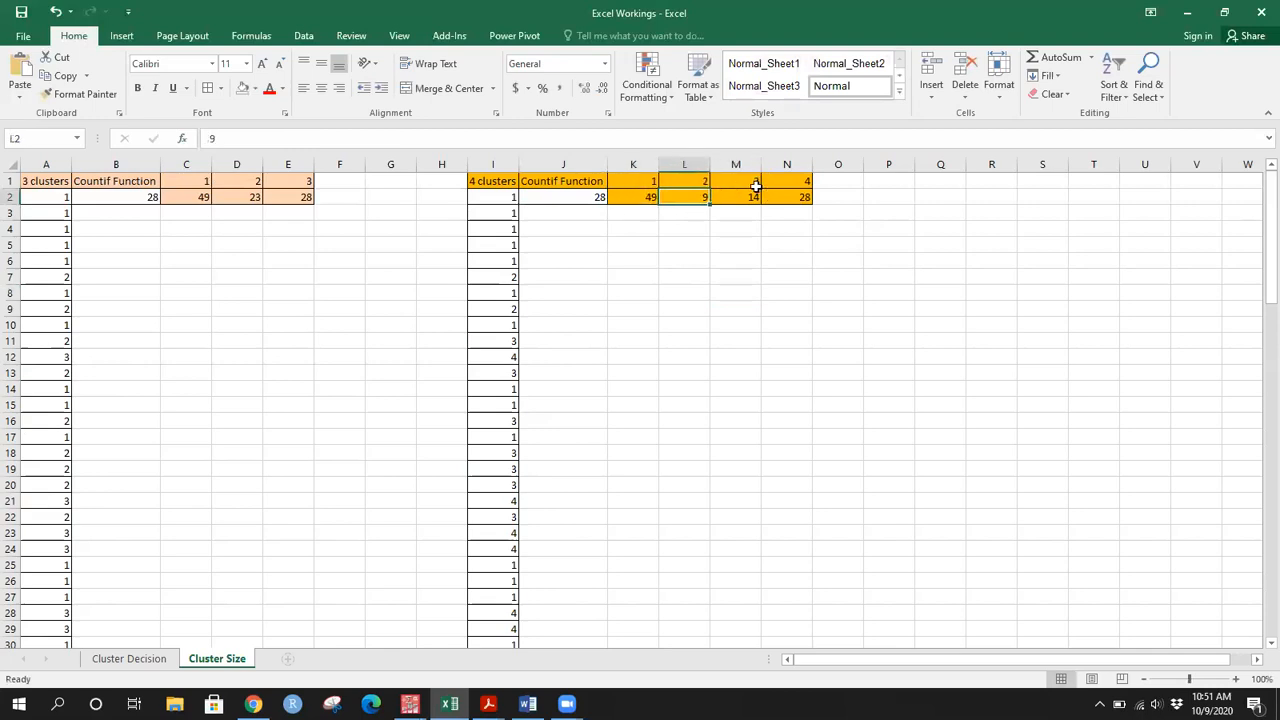
click(752, 197)
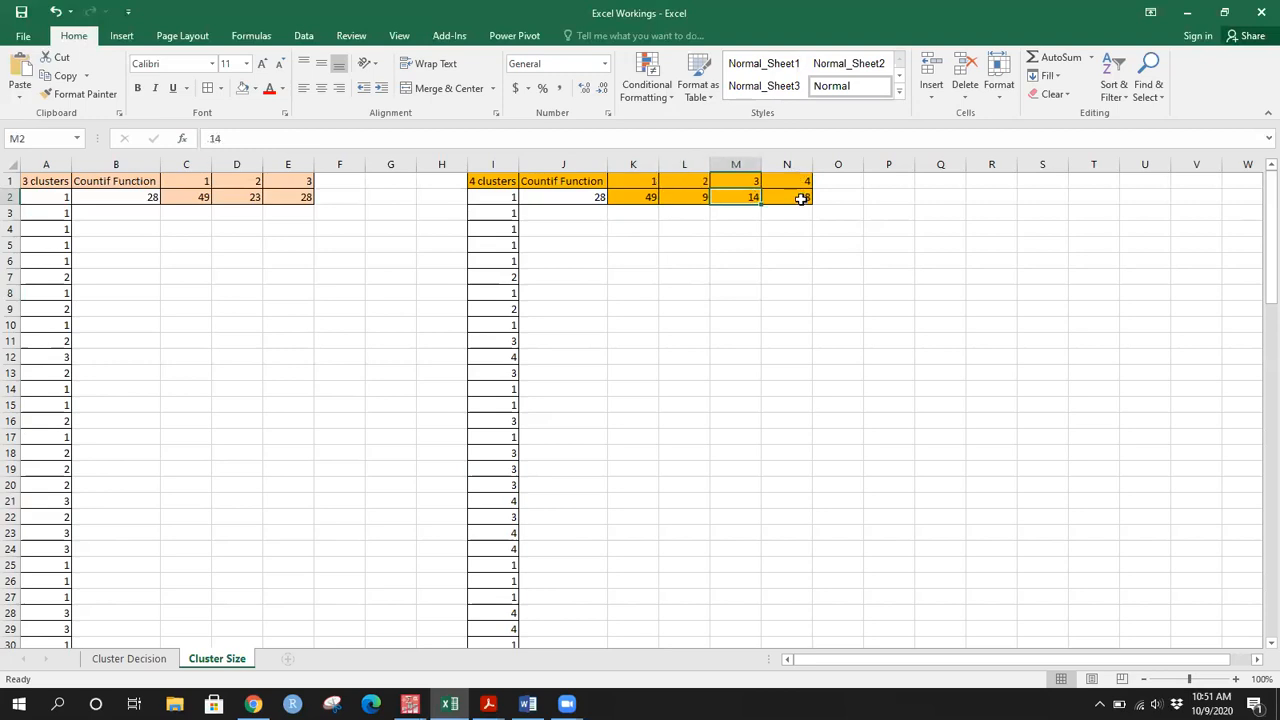
click(801, 199)
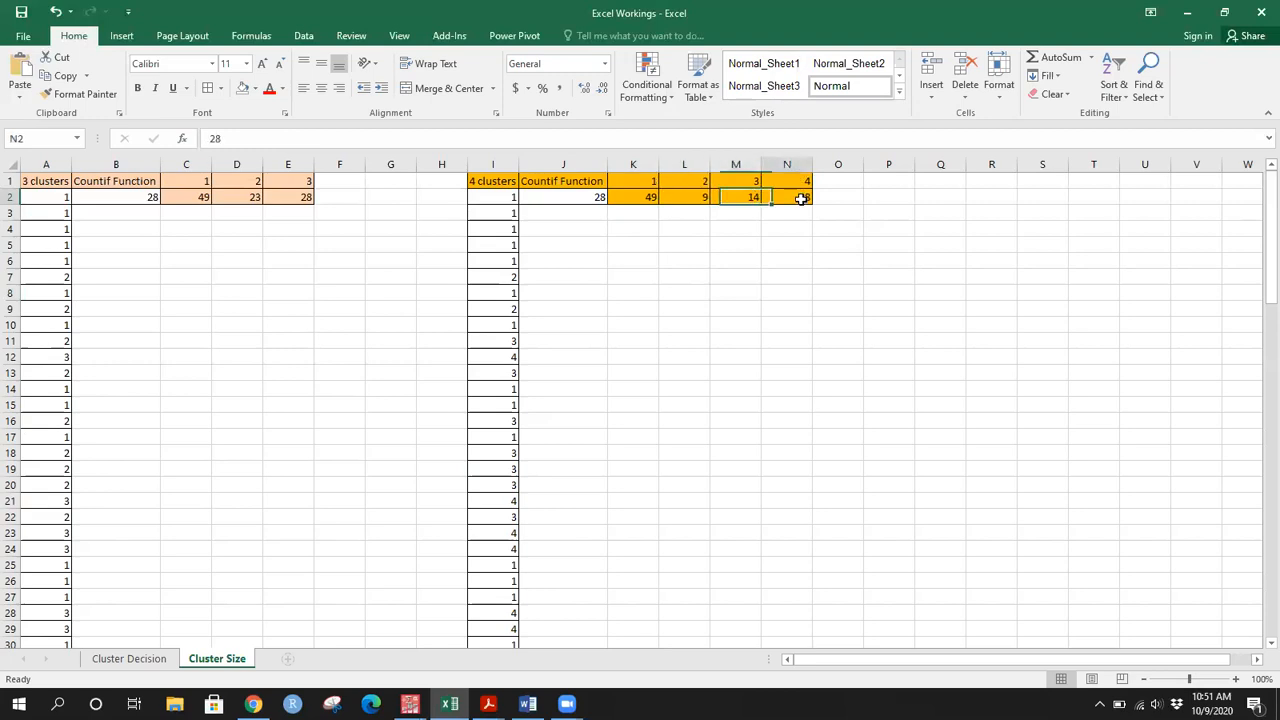
Step: Check the cluster 2 count in L2 against the other four-cluster counts in K1:N2
click(698, 197)
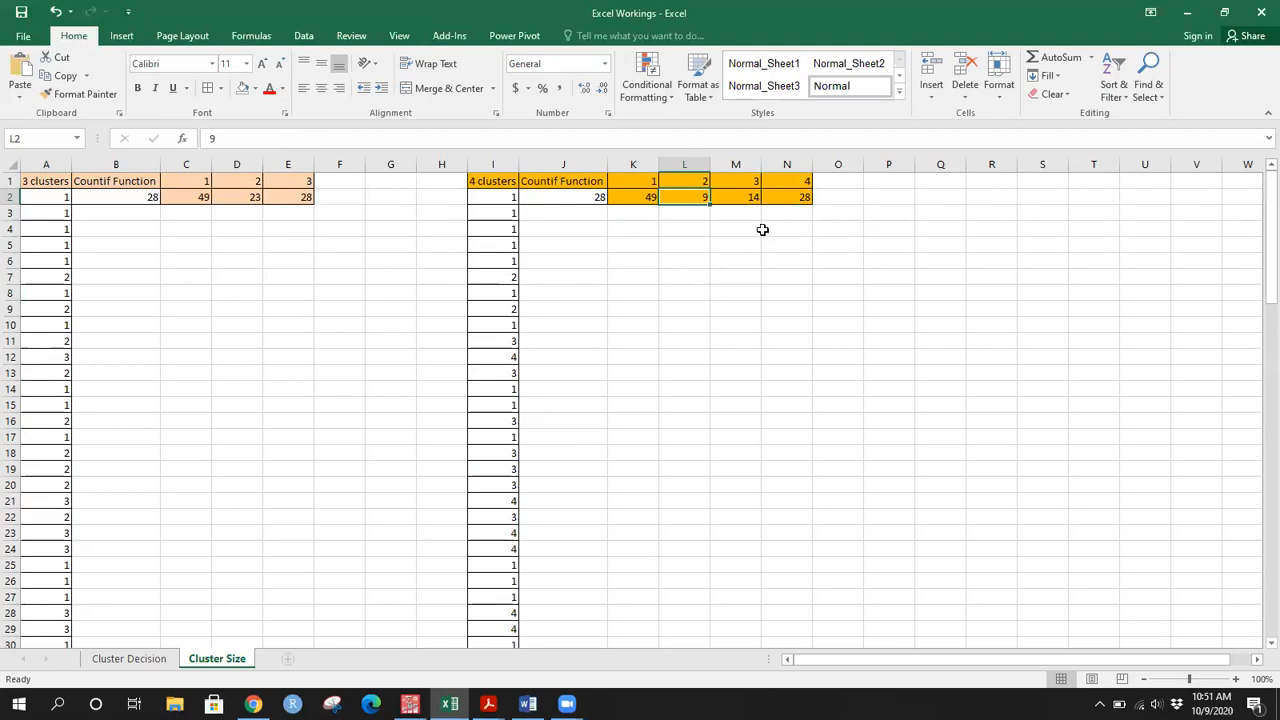
click(695, 182)
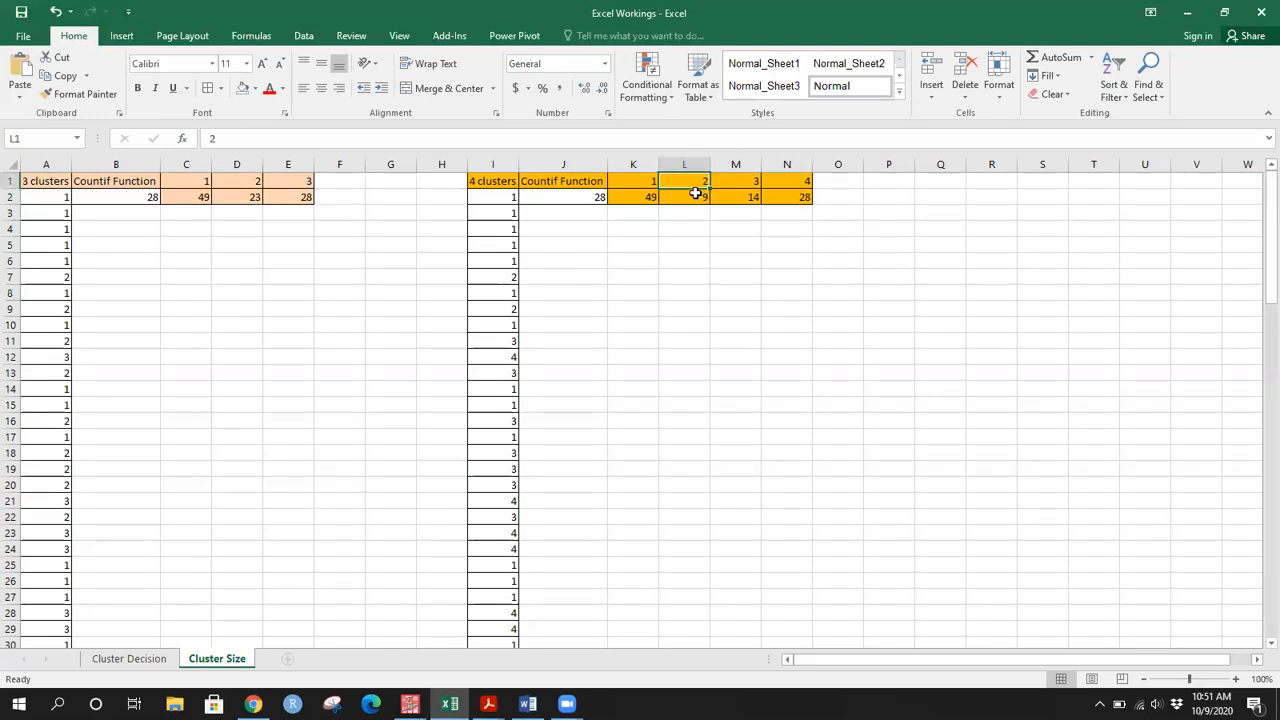
click(696, 195)
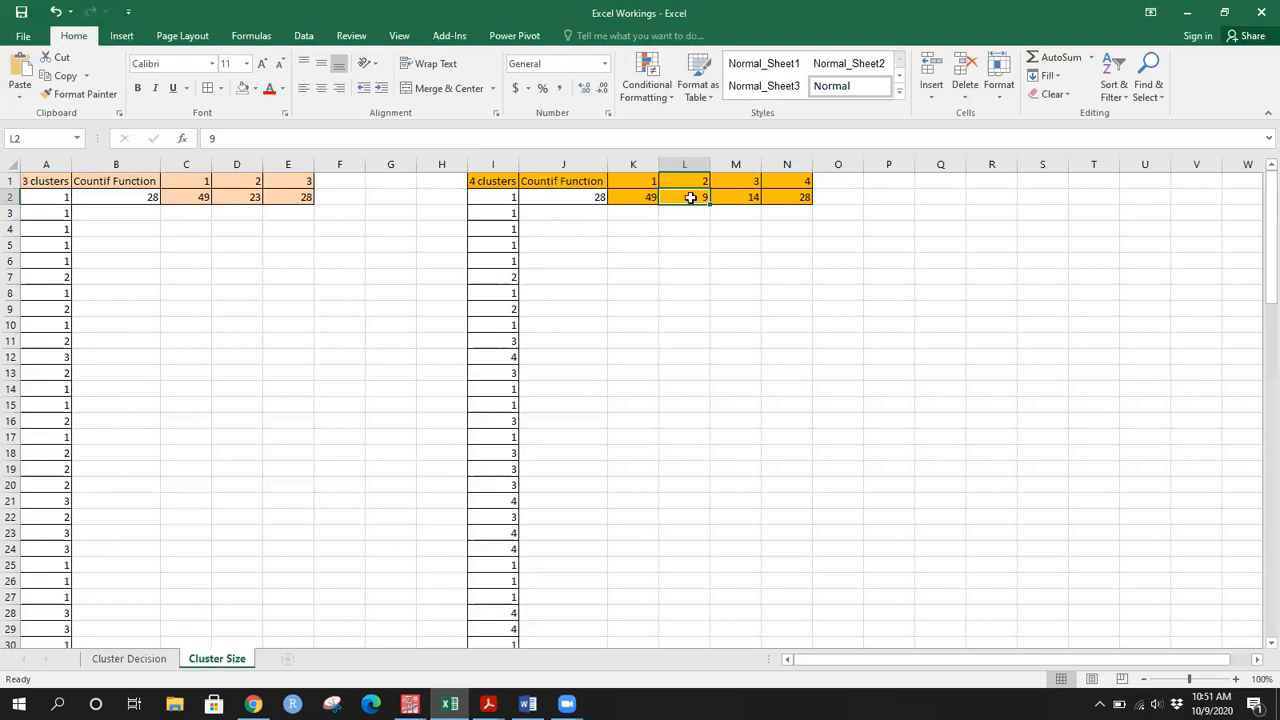
drag(643, 183, 801, 205)
click(651, 291)
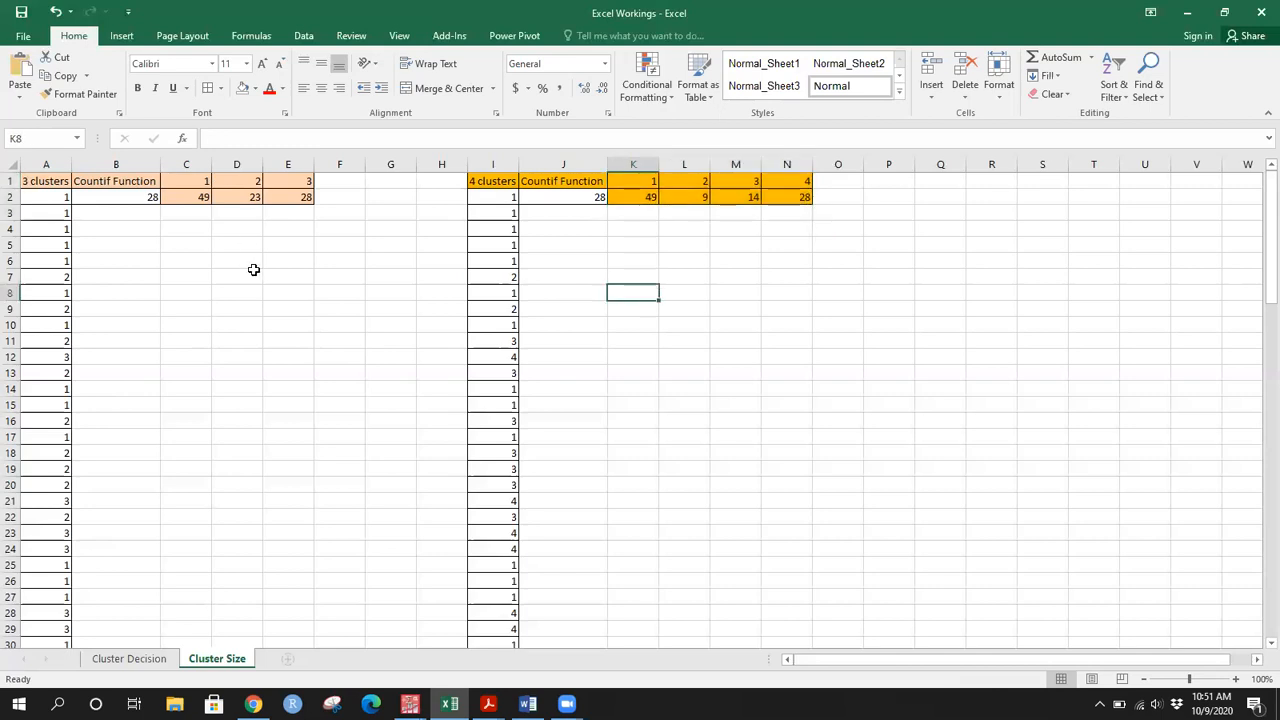
click(703, 198)
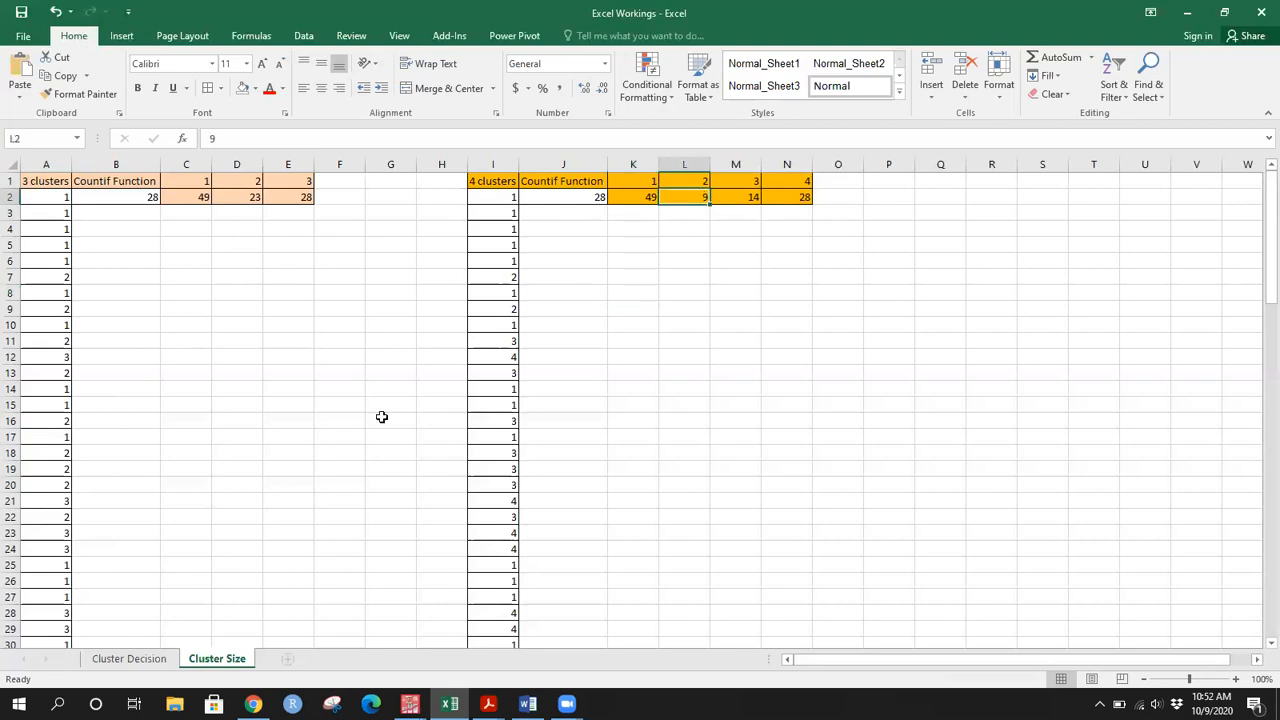
Step: On the Cluster Decision sheet, compare the three-cluster % change in C10 with the mean in C13 and read the note in D10
click(131, 658)
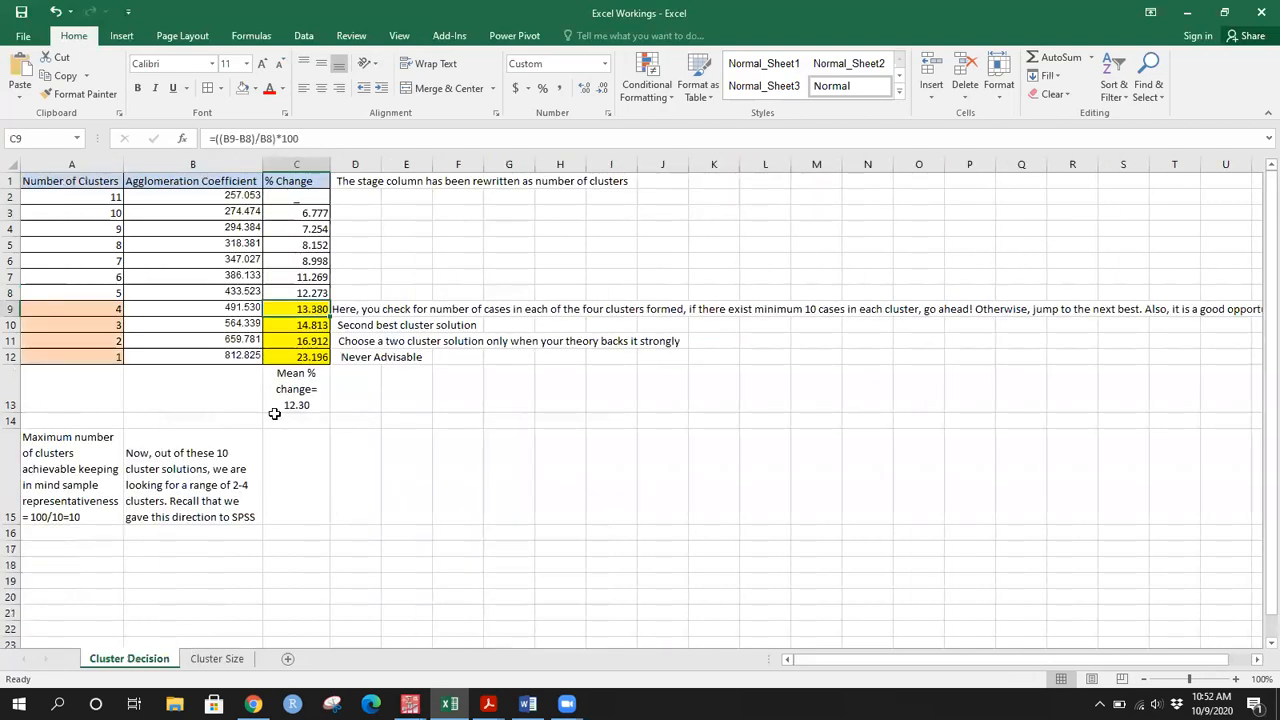
click(317, 326)
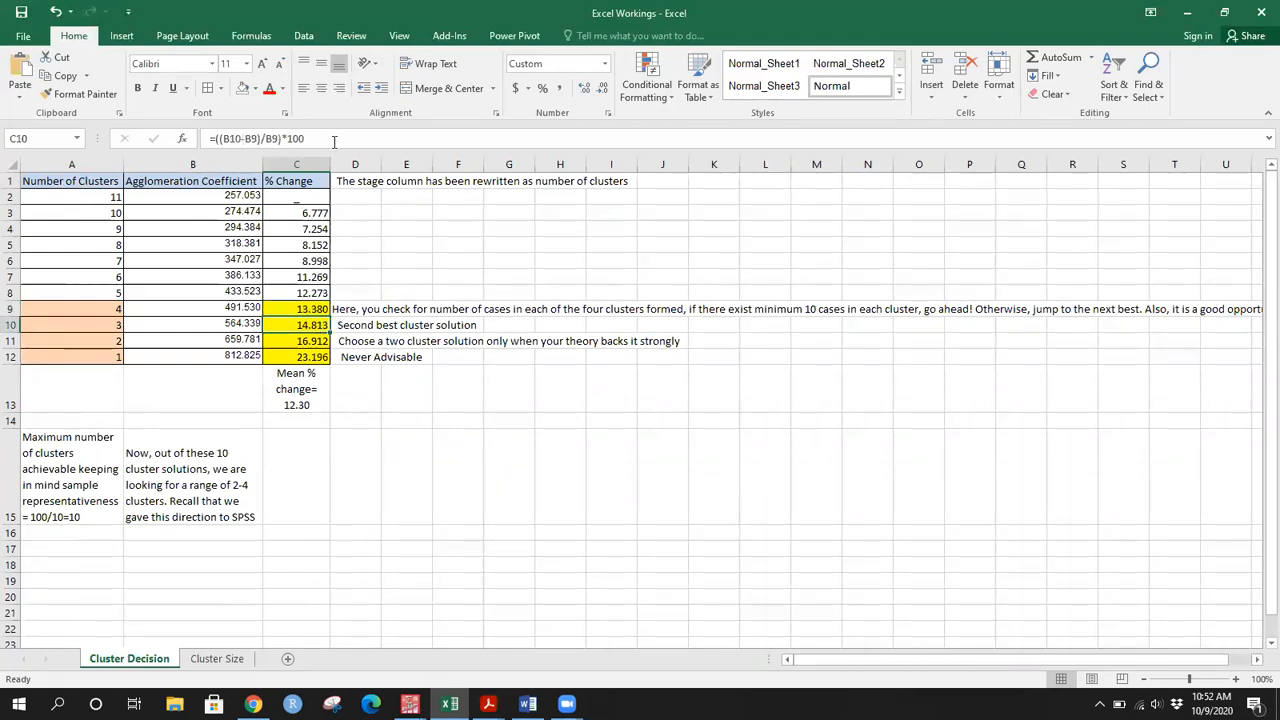
click(318, 400)
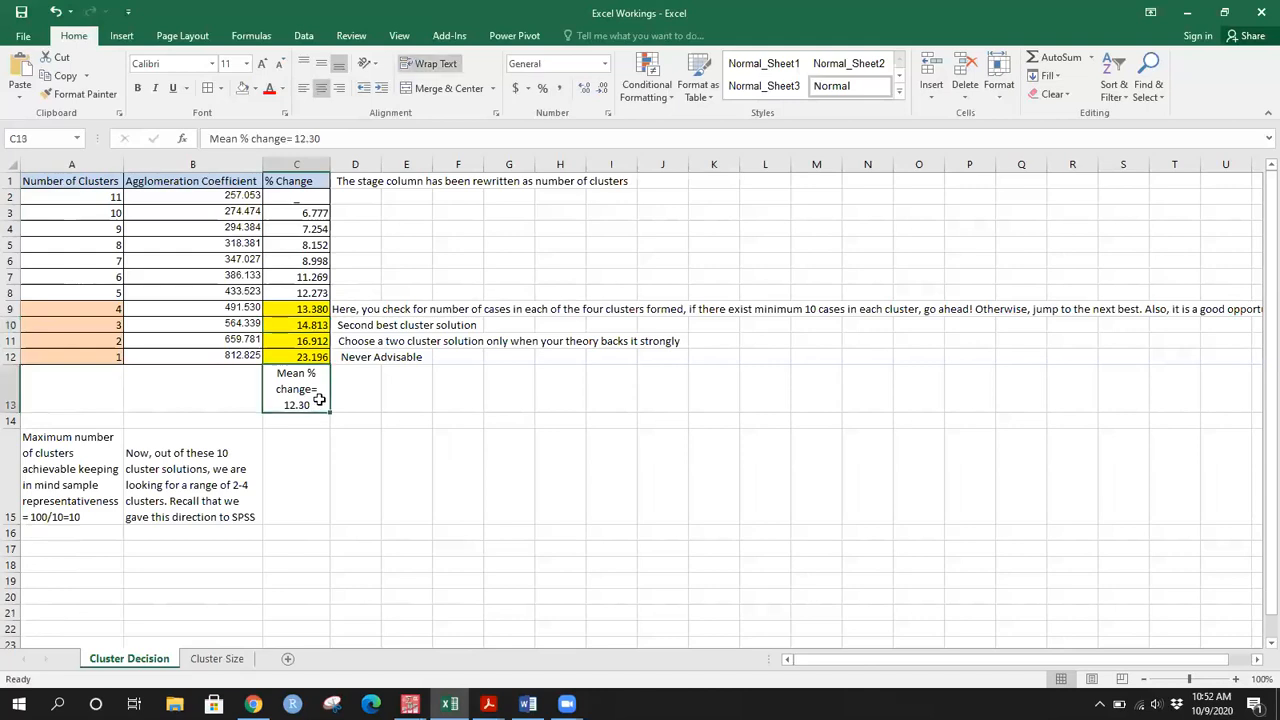
click(312, 325)
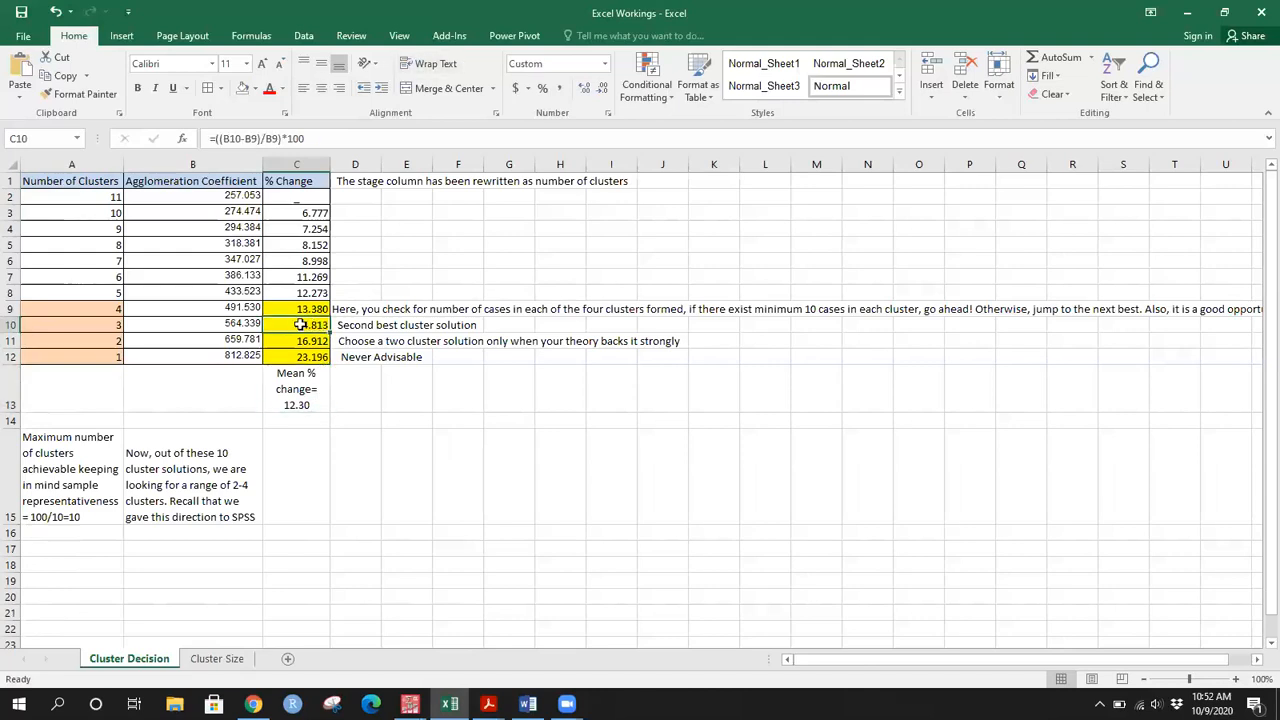
click(108, 321)
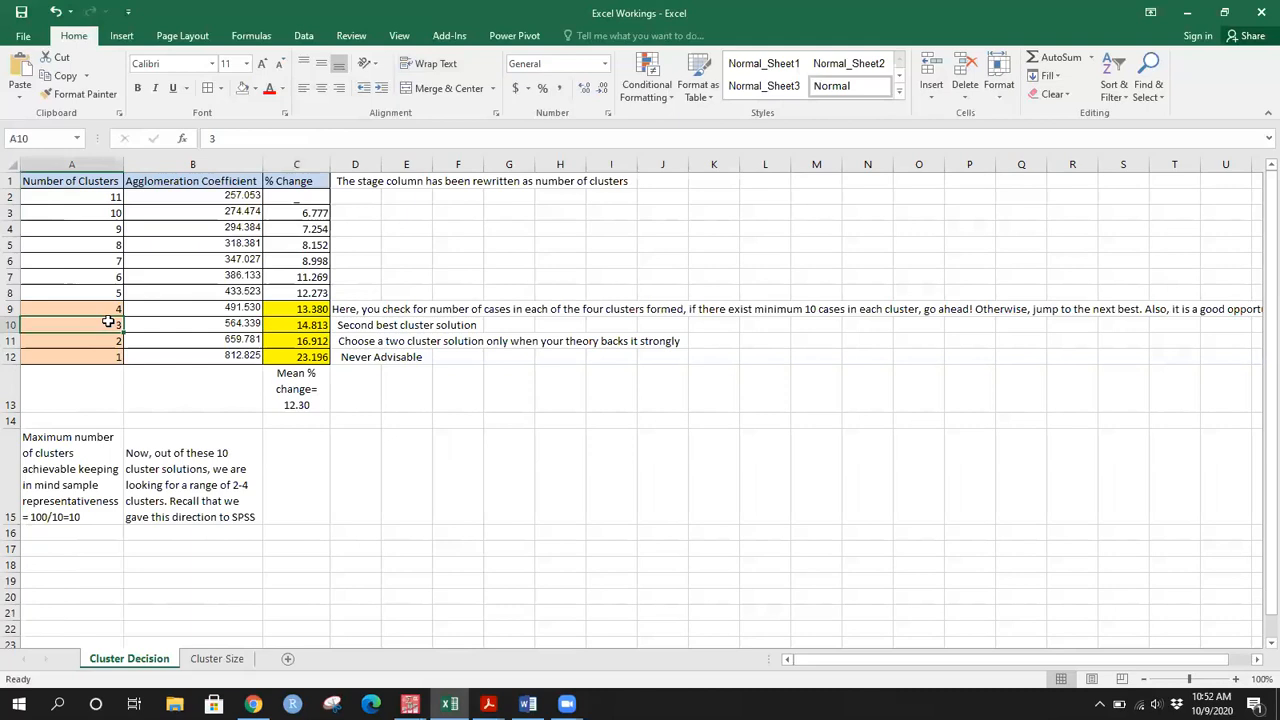
click(367, 325)
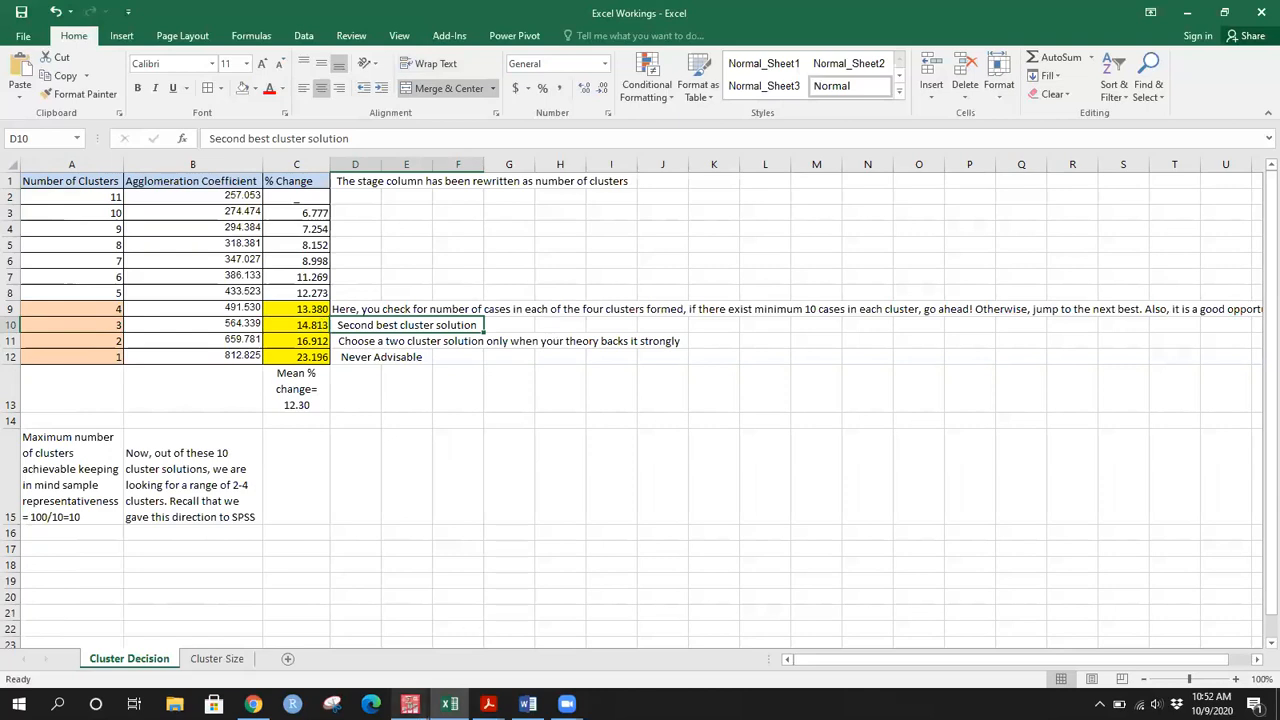
Step: View the Cluster Membership table in the SPSS output, and examine the three-cluster values in A2:A101 on Excel's Cluster Size sheet
mouse_move(410, 704)
click(330, 630)
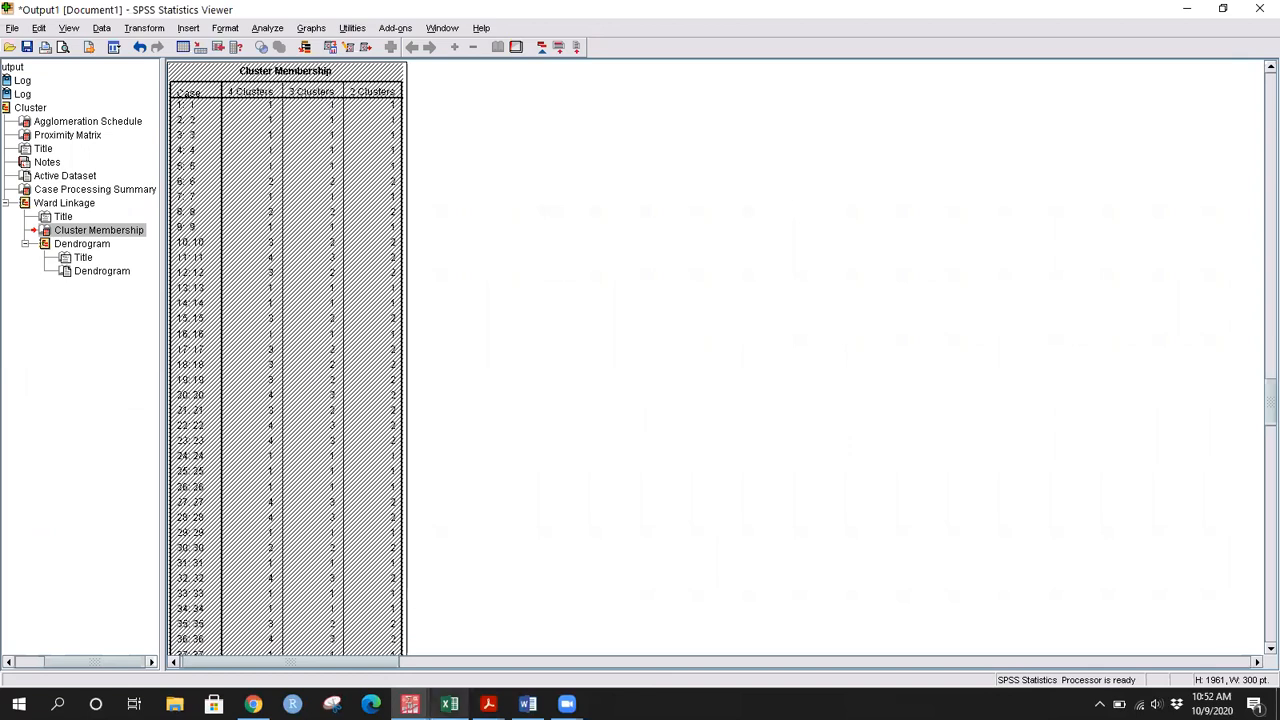
click(457, 671)
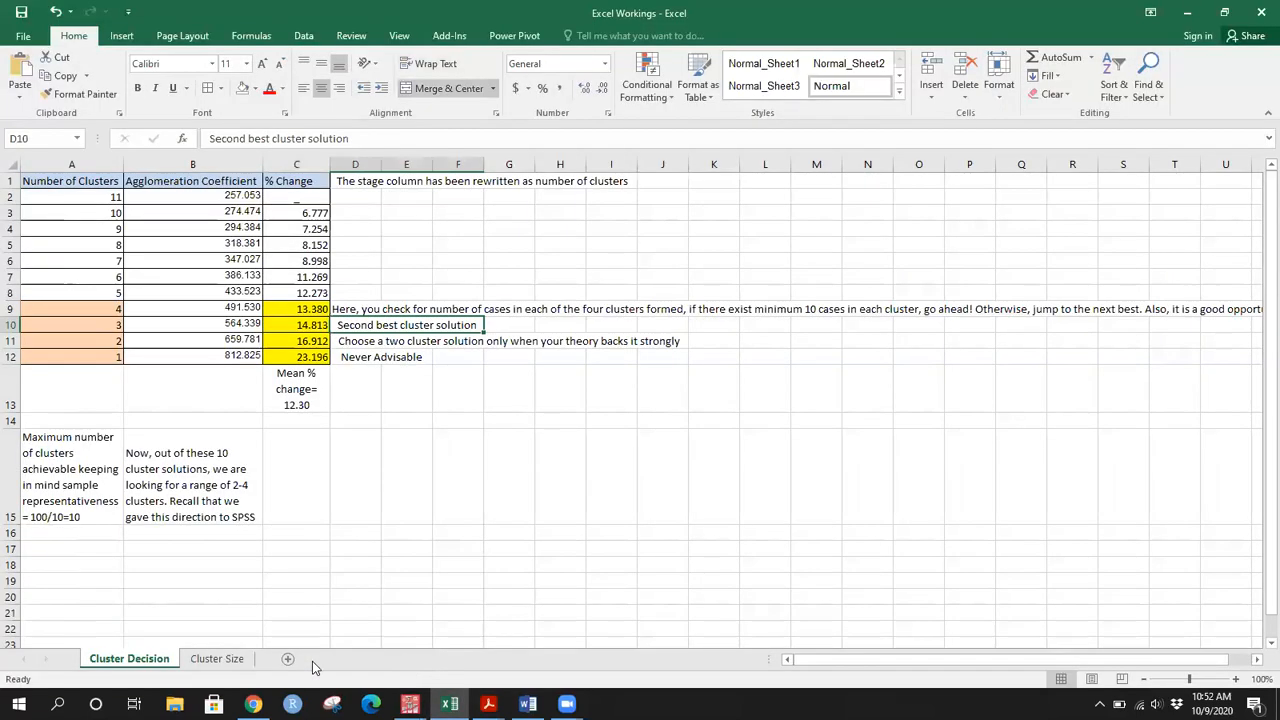
click(230, 664)
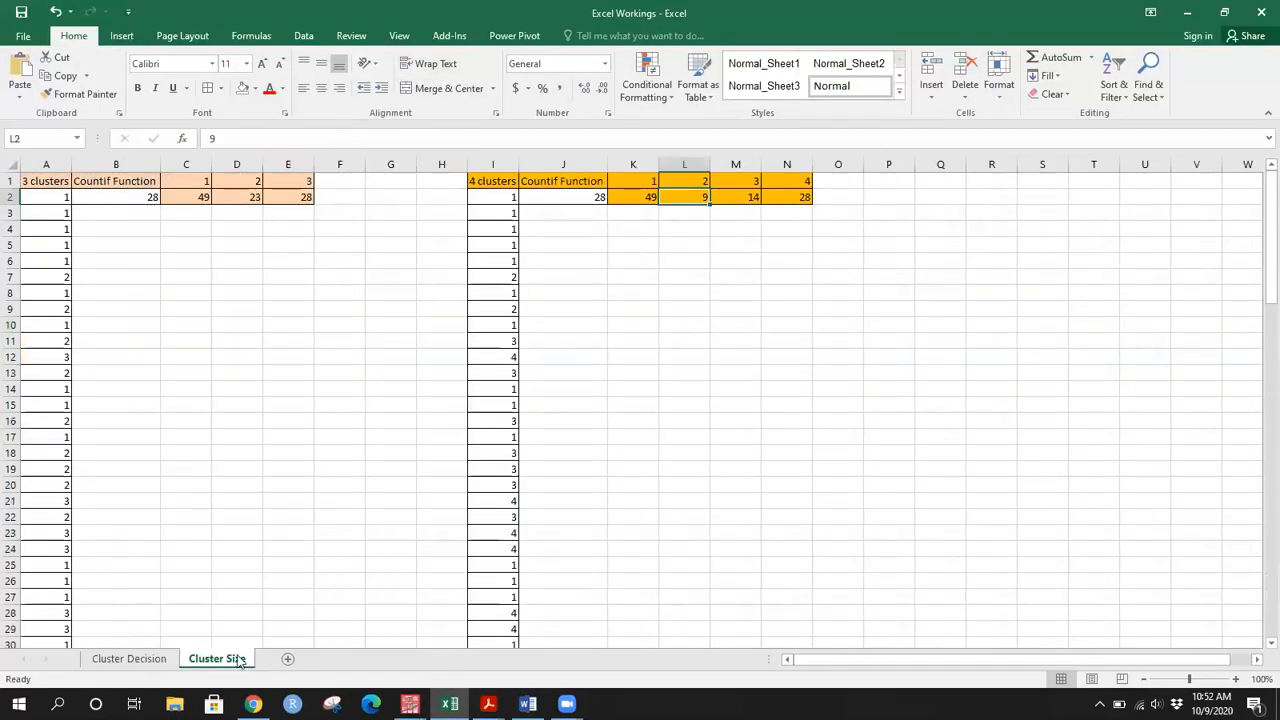
click(62, 200)
drag(33, 466, 70, 640)
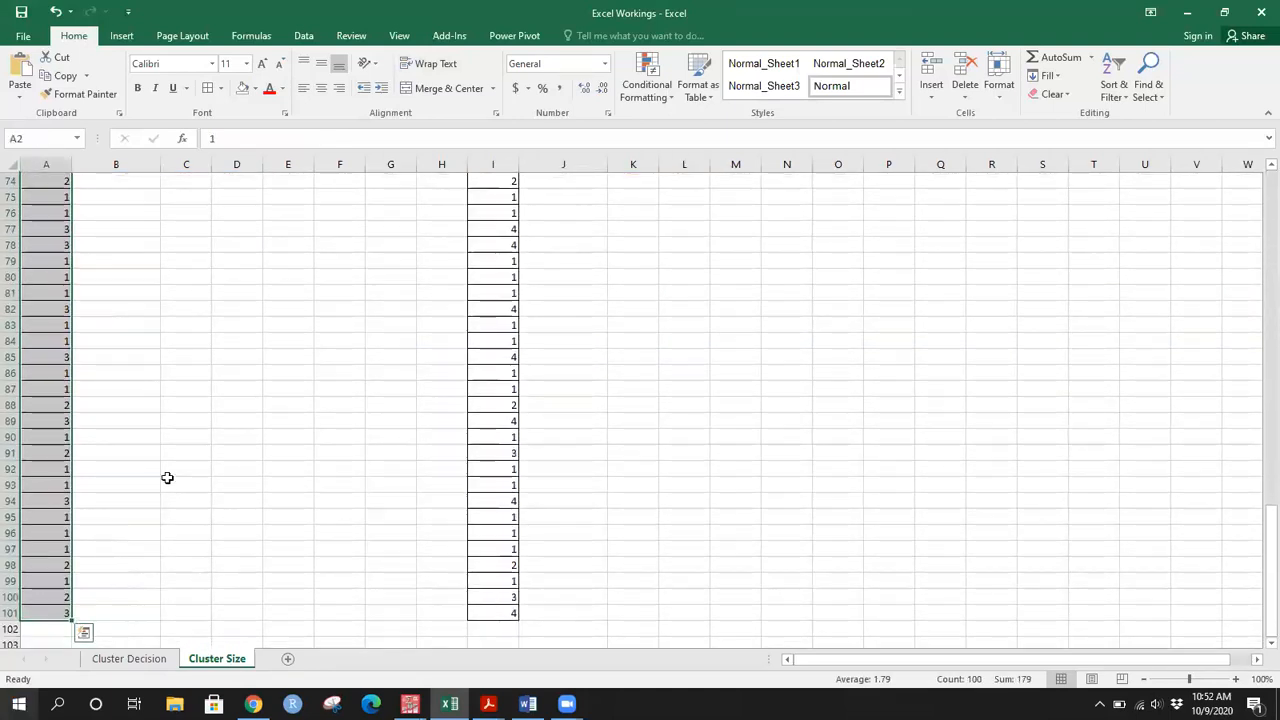
scroll(191, 449, up, 20)
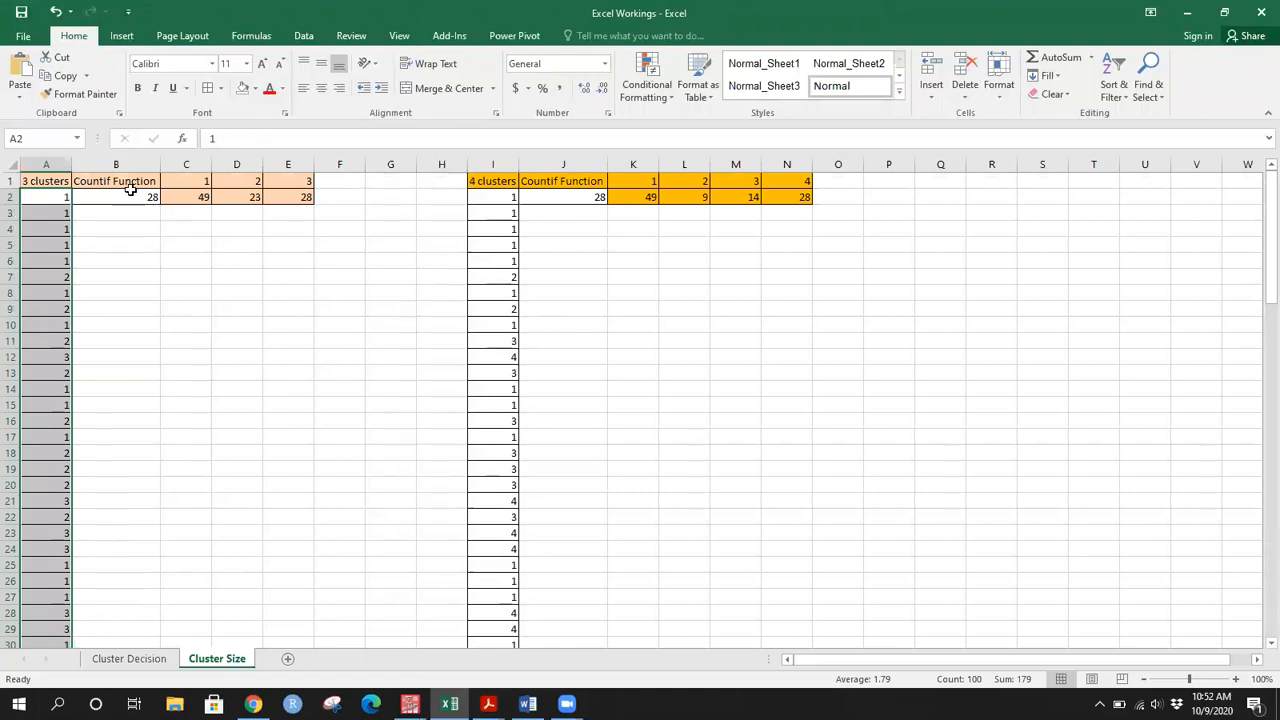
click(190, 241)
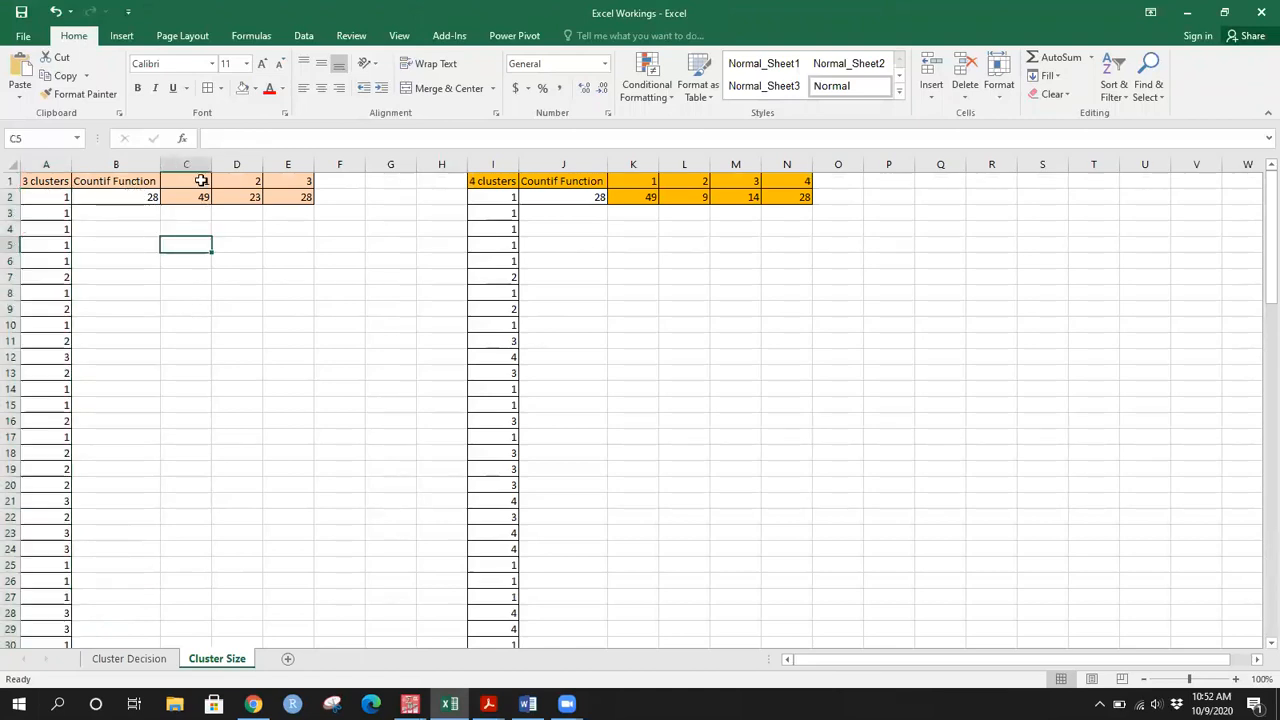
Step: Review the three-cluster case counts in C2:E2 and compare them with the four-cluster count in L2
click(200, 195)
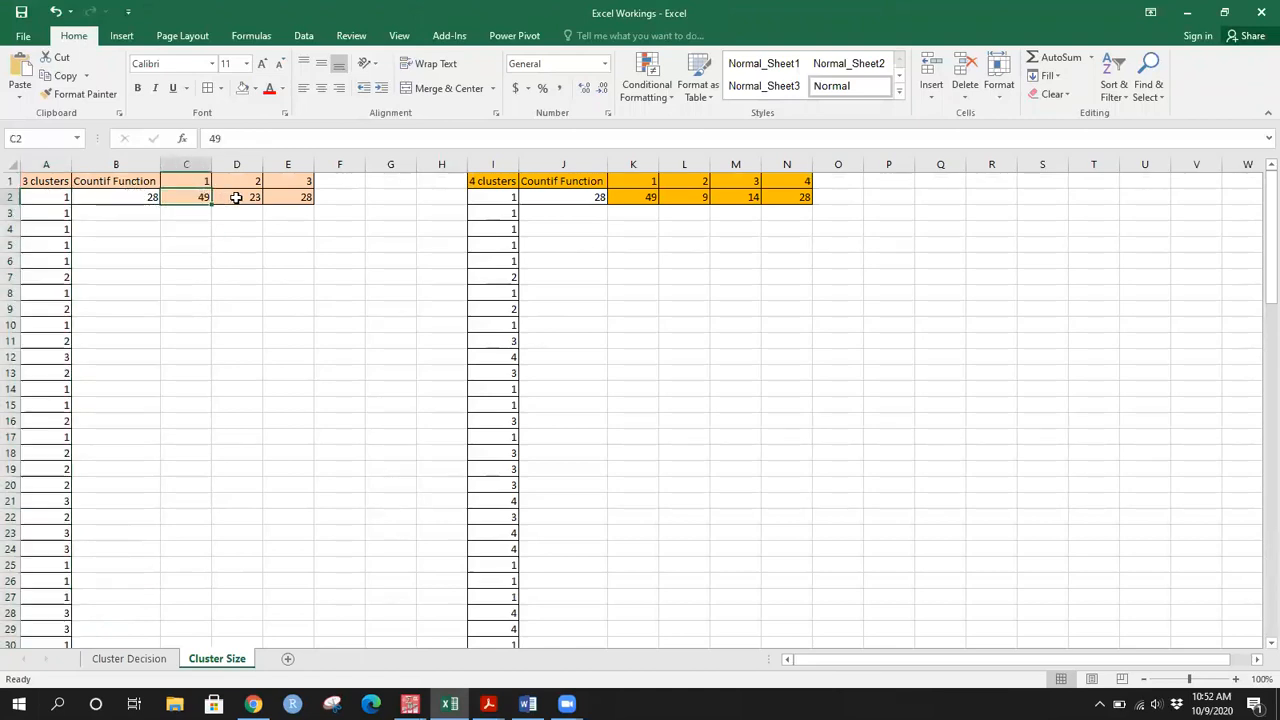
click(238, 198)
click(296, 205)
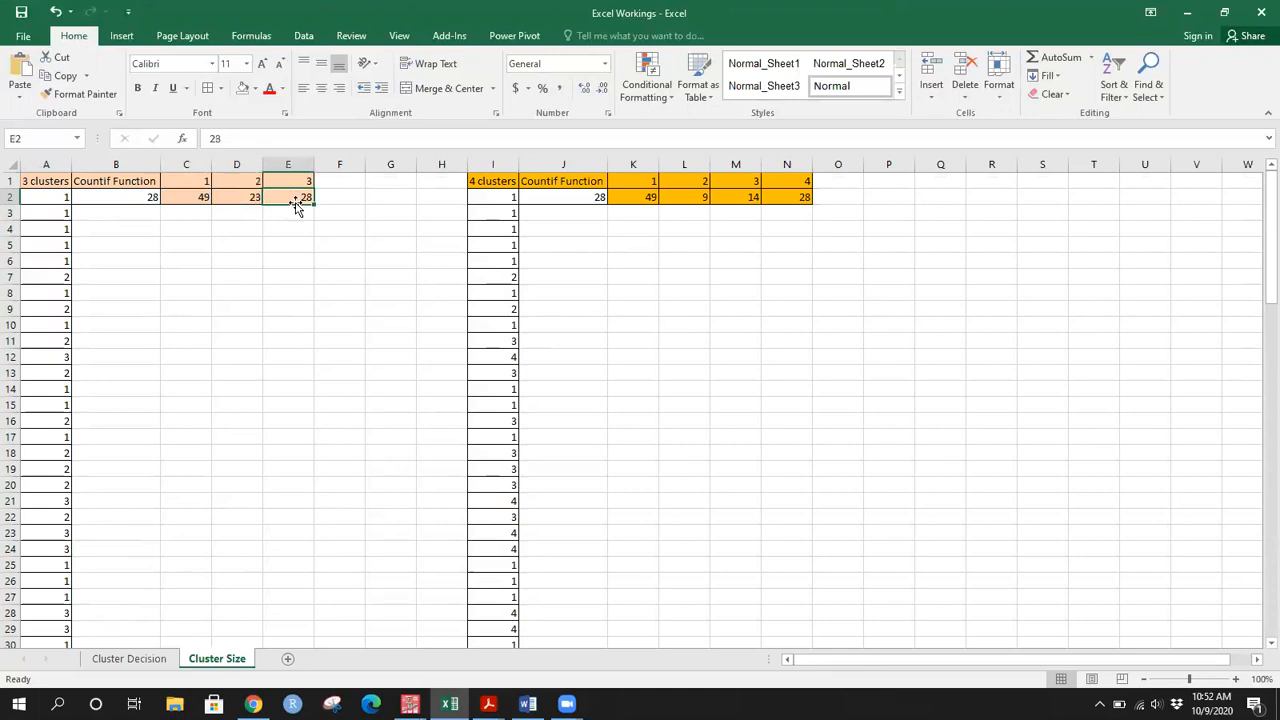
click(205, 199)
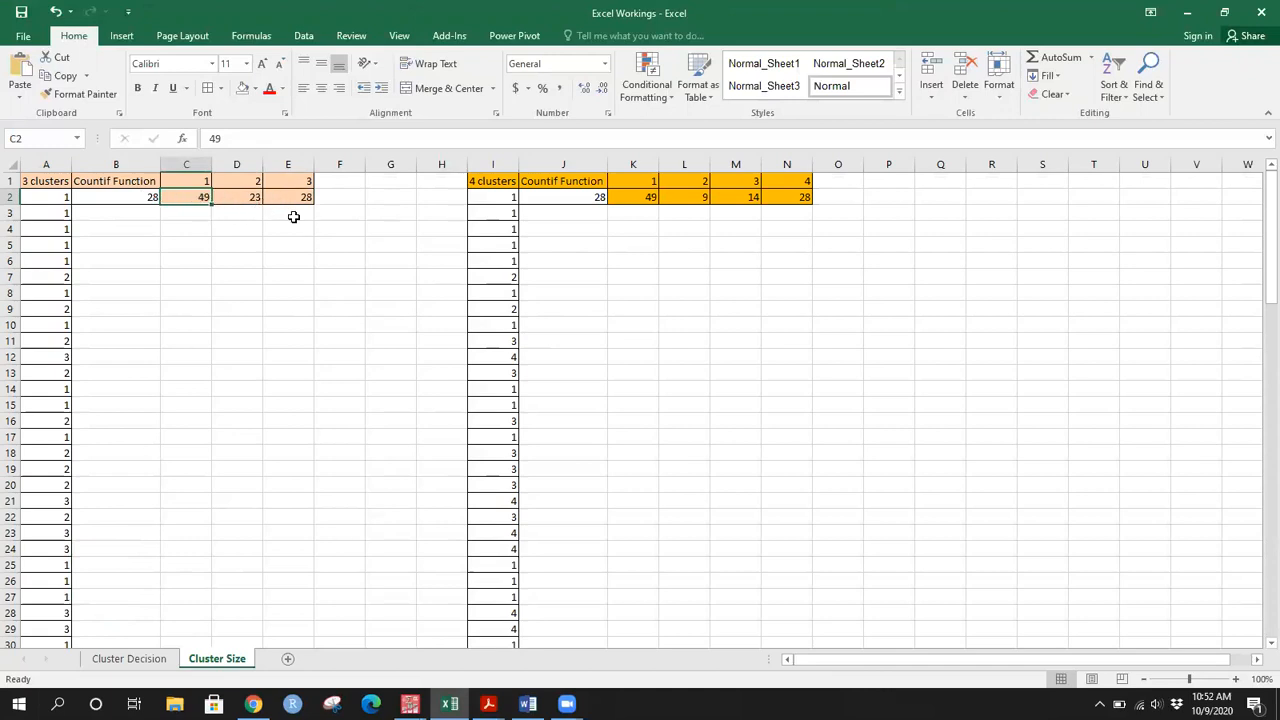
click(247, 250)
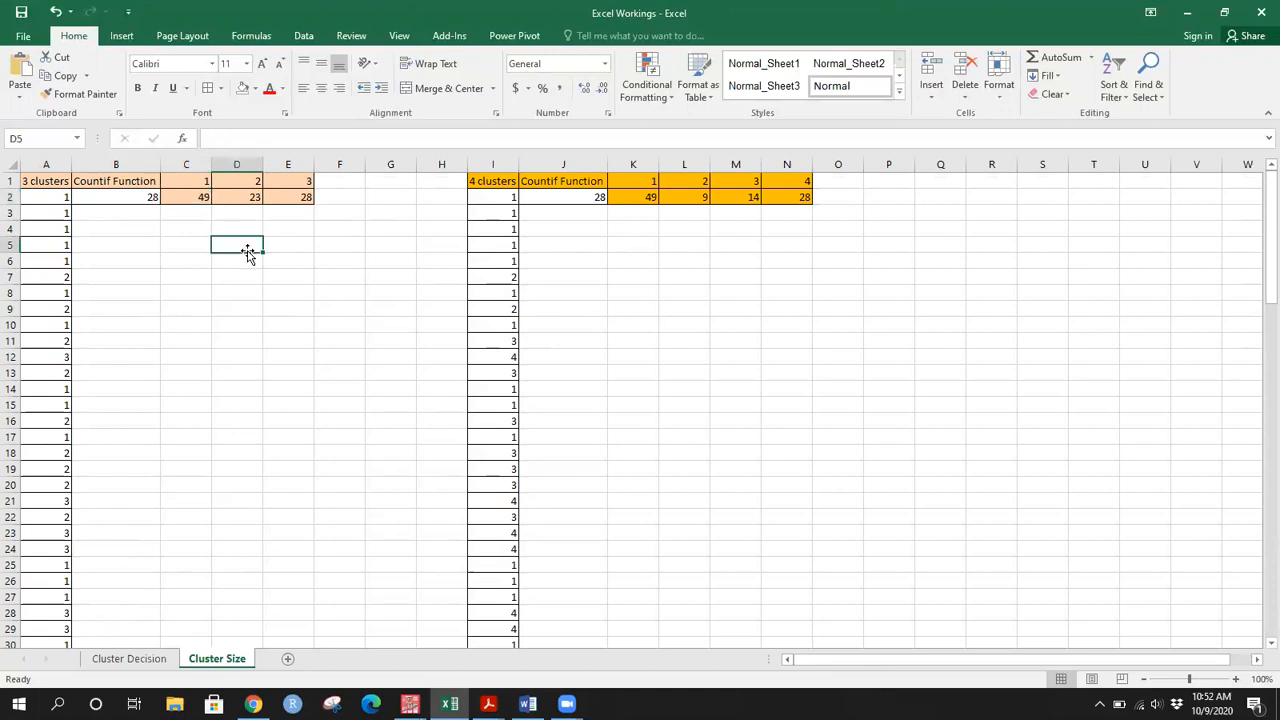
drag(302, 200, 189, 196)
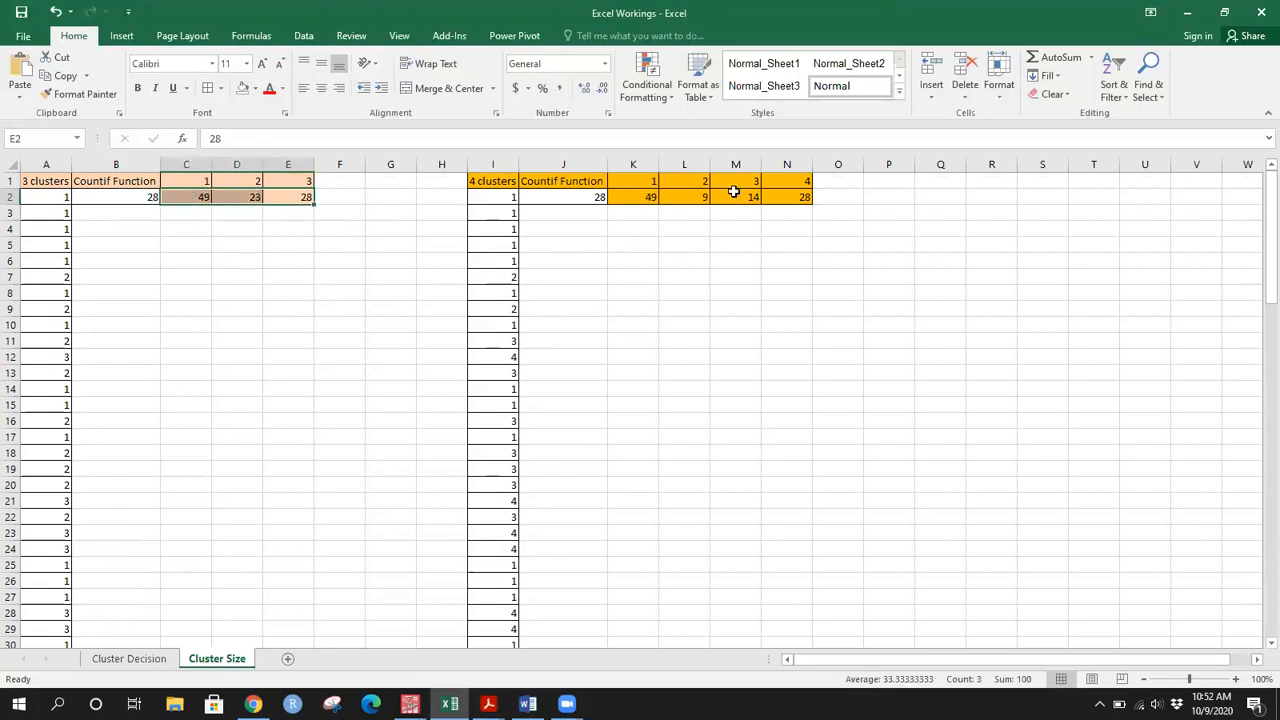
click(849, 207)
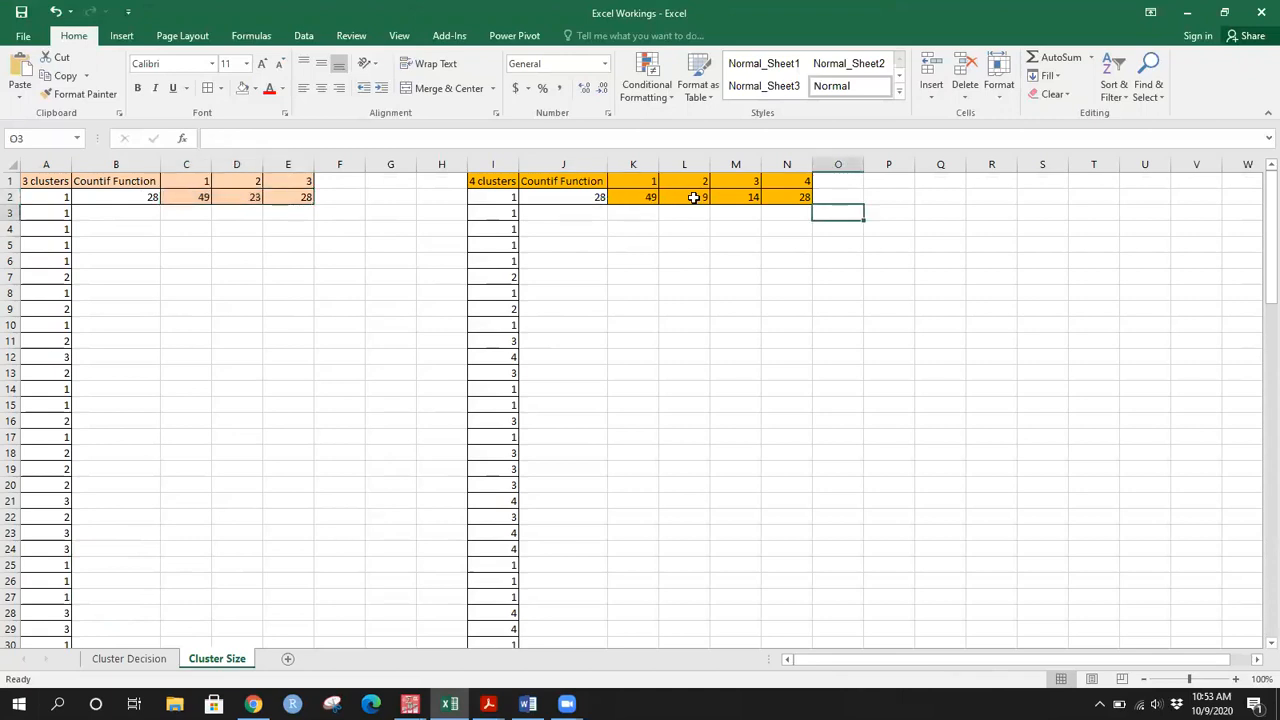
click(693, 197)
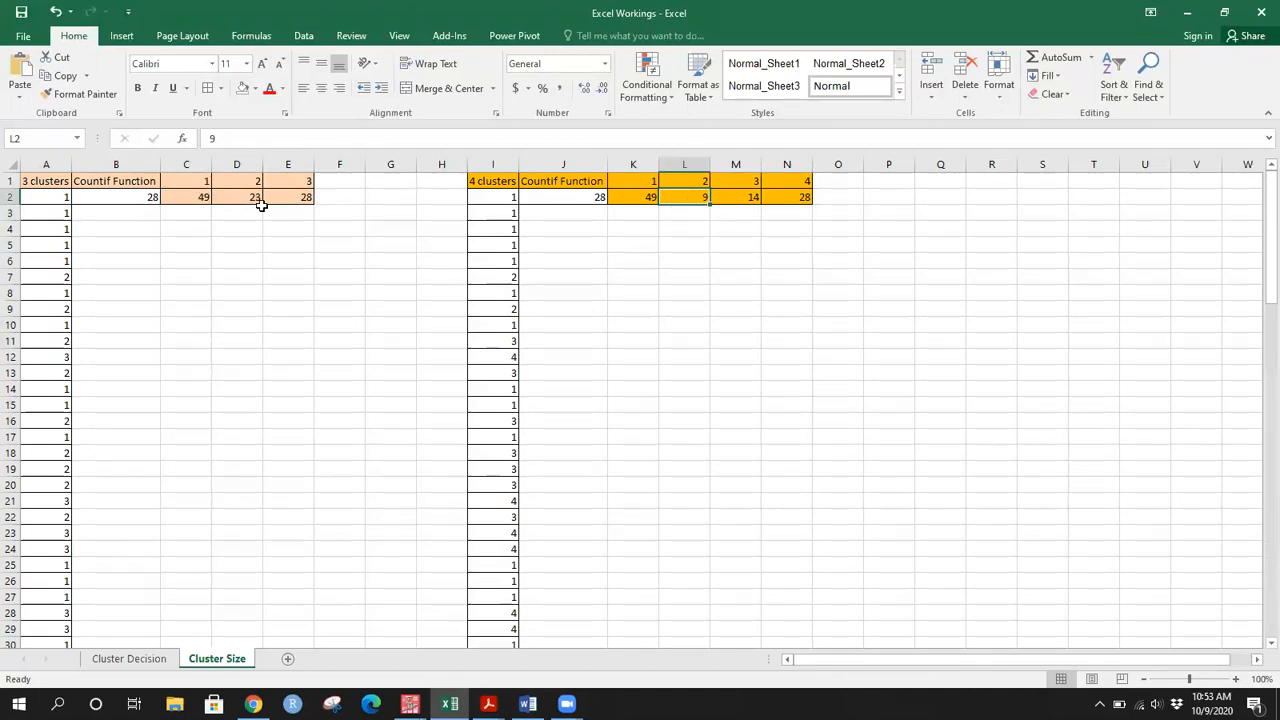
Step: Examine the % Change column on the Cluster Decision sheet, including the formulas in C9 and C11
click(130, 659)
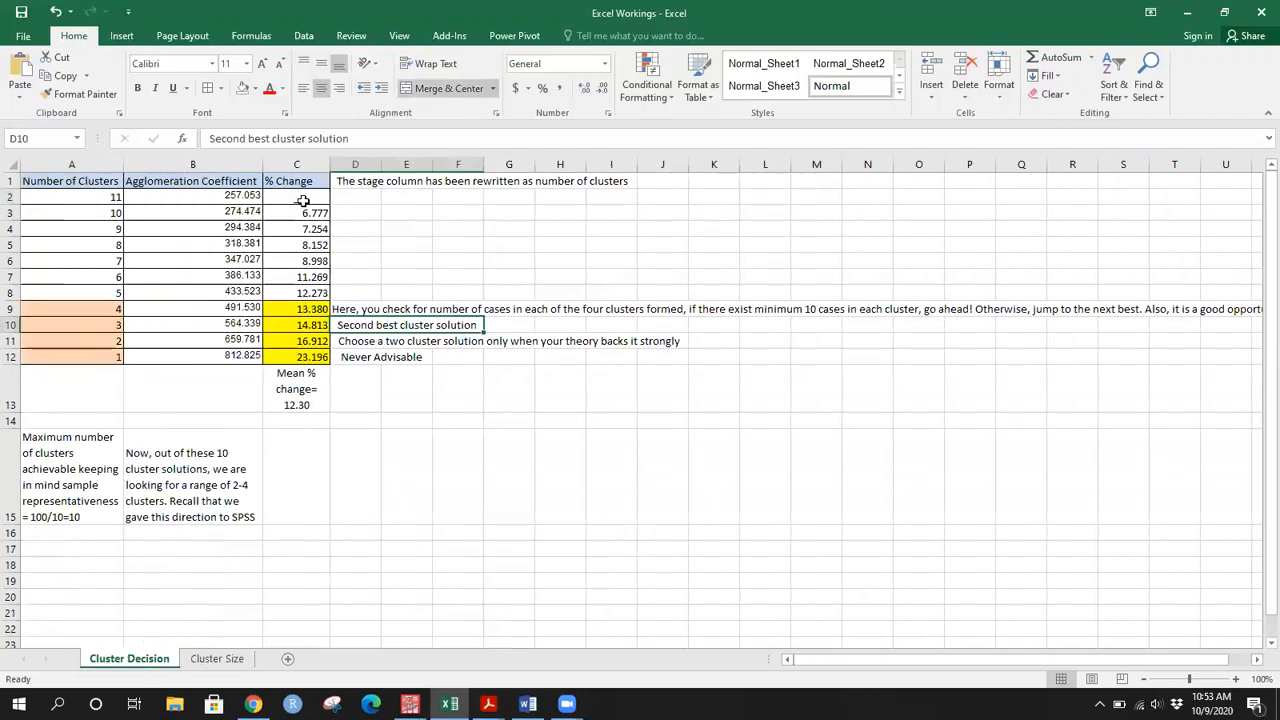
drag(302, 203, 305, 362)
click(404, 283)
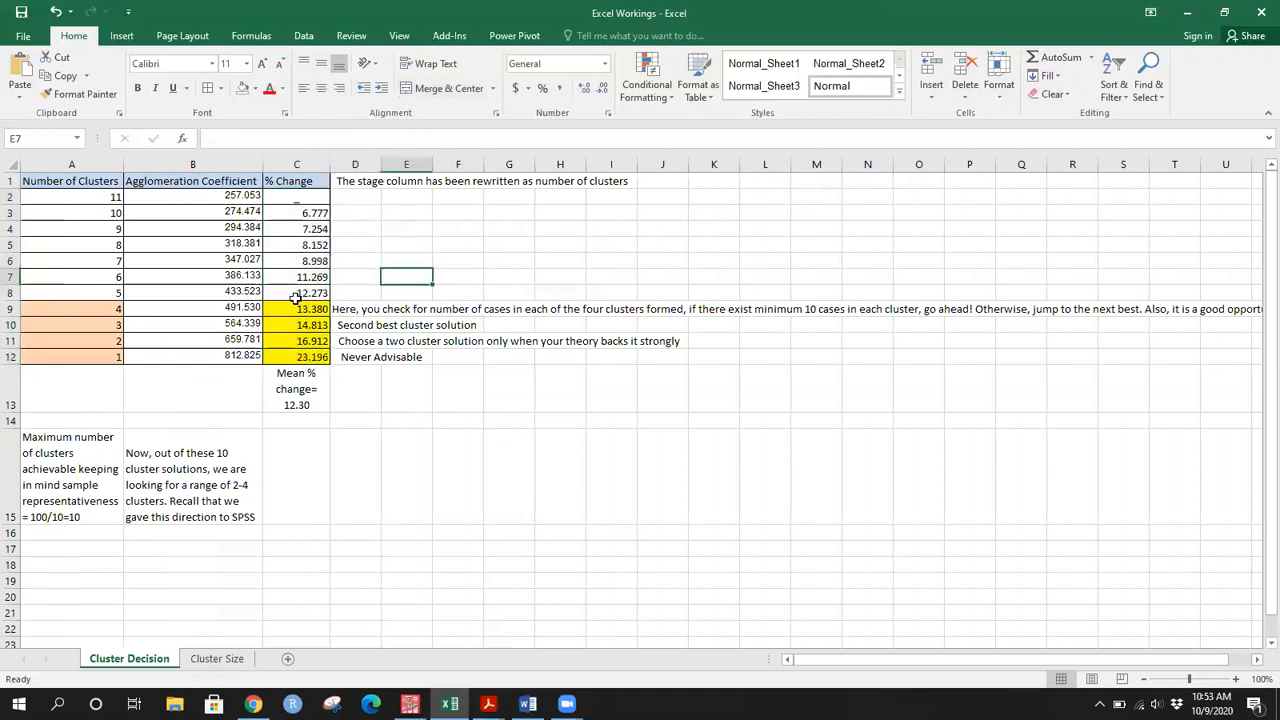
click(296, 308)
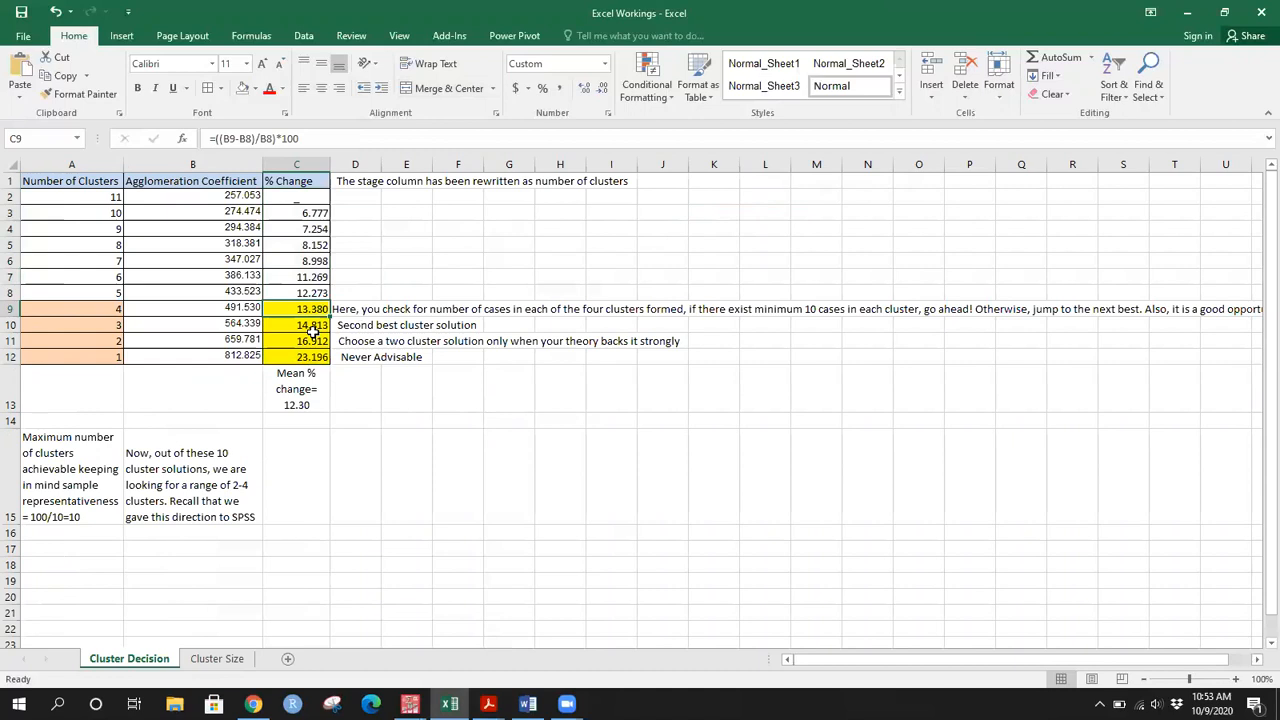
click(316, 342)
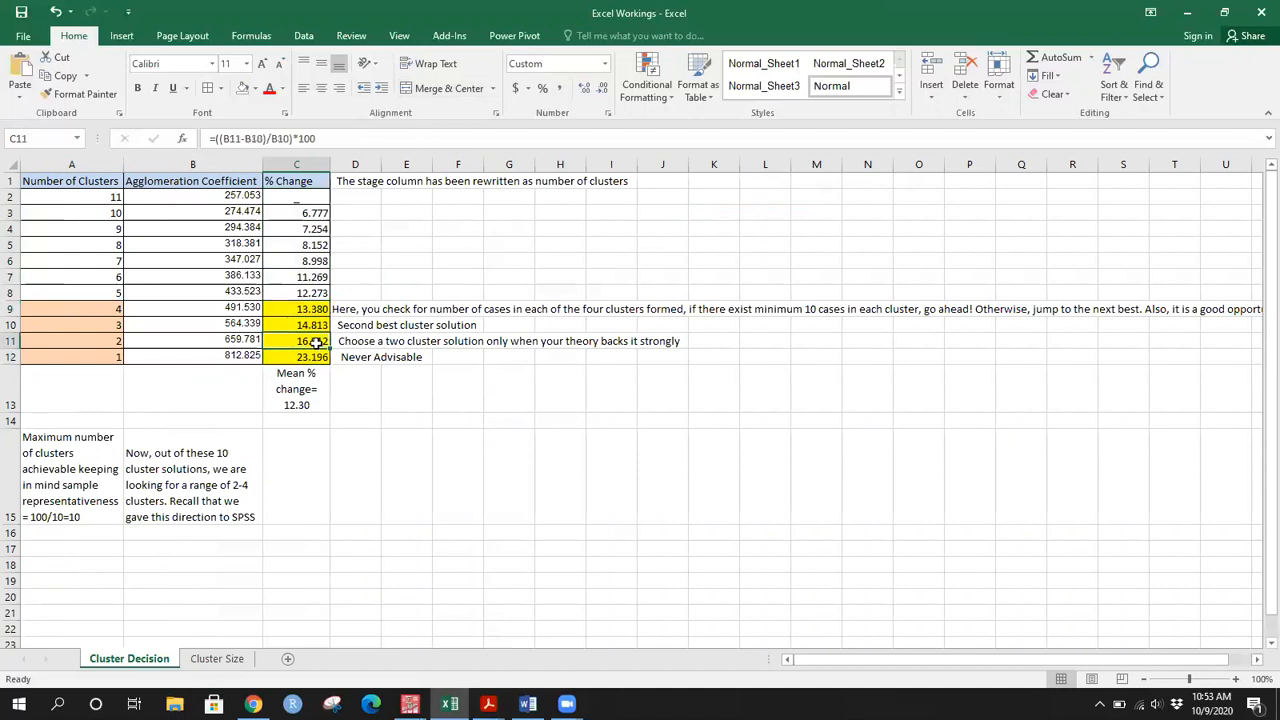
Step: Read the notes on the two-cluster and one-cluster solutions in D11 and D12, and check the % change in C12
click(370, 341)
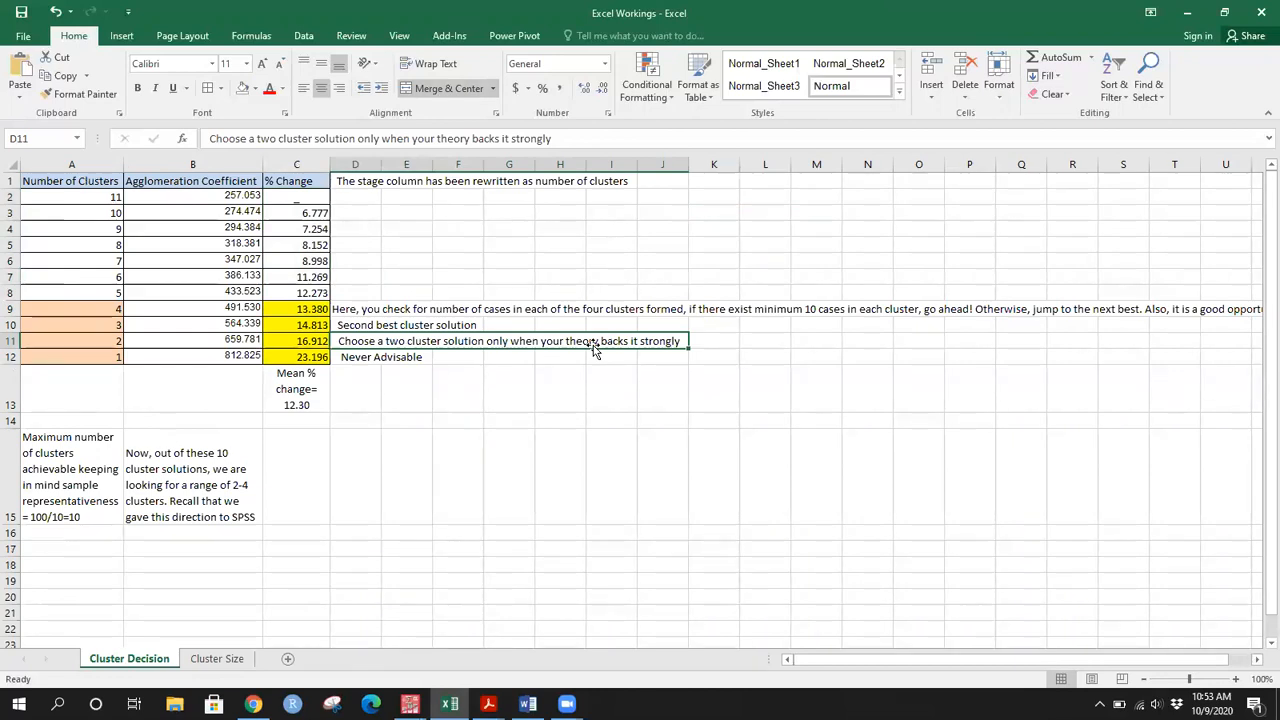
click(380, 358)
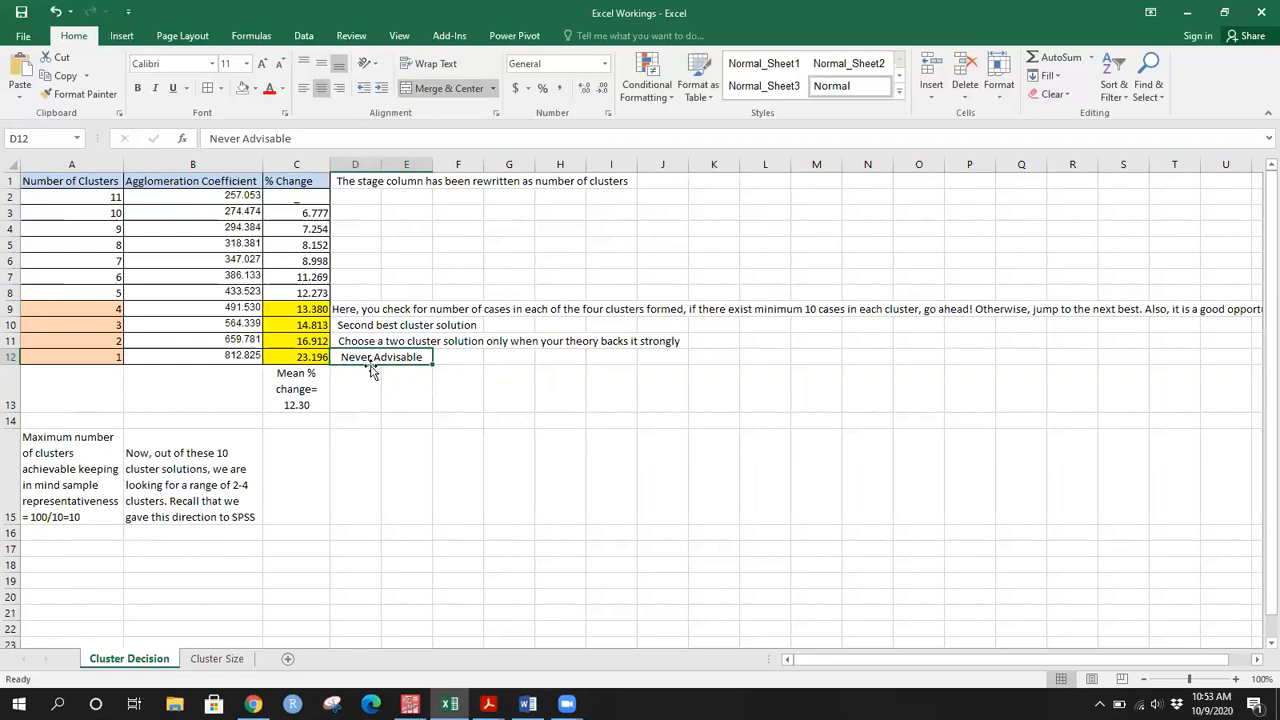
click(303, 360)
click(378, 357)
Step: Switch to the SPSS output and look over the Cluster Membership table, Case Processing Summary and end of the dissimilarity matrix
mouse_move(410, 704)
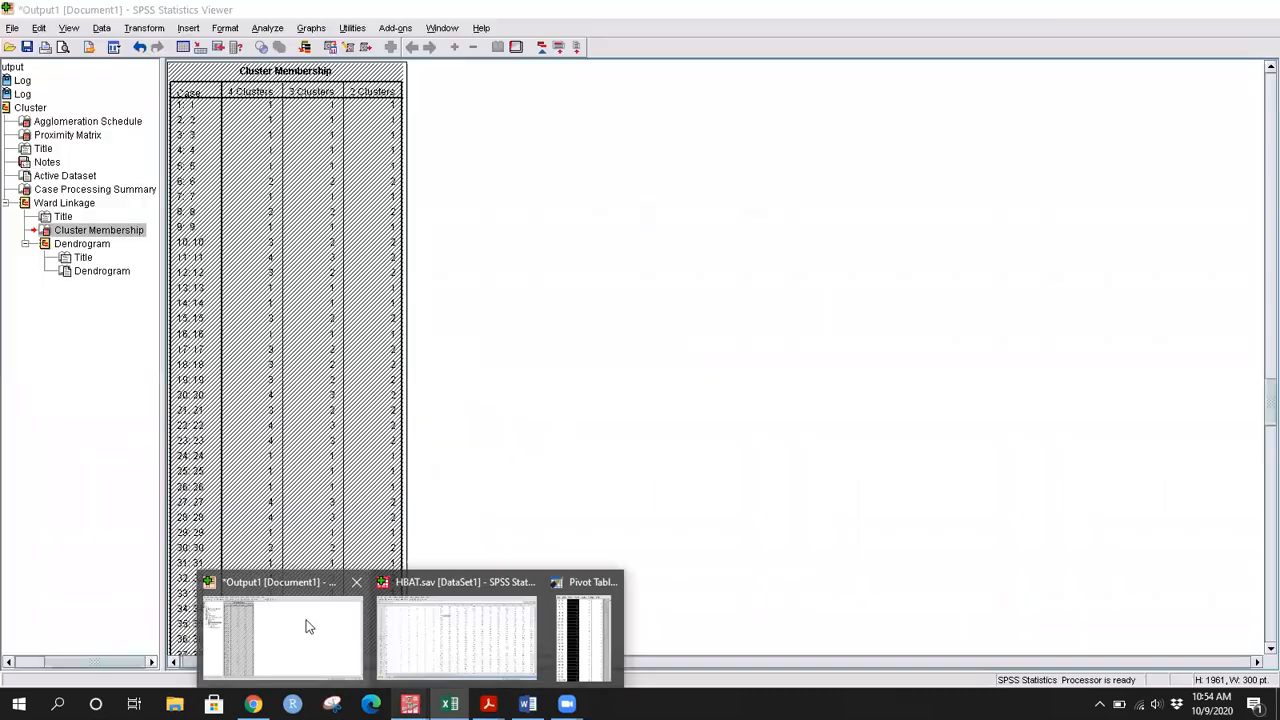
click(306, 623)
scroll(518, 347, down, 5)
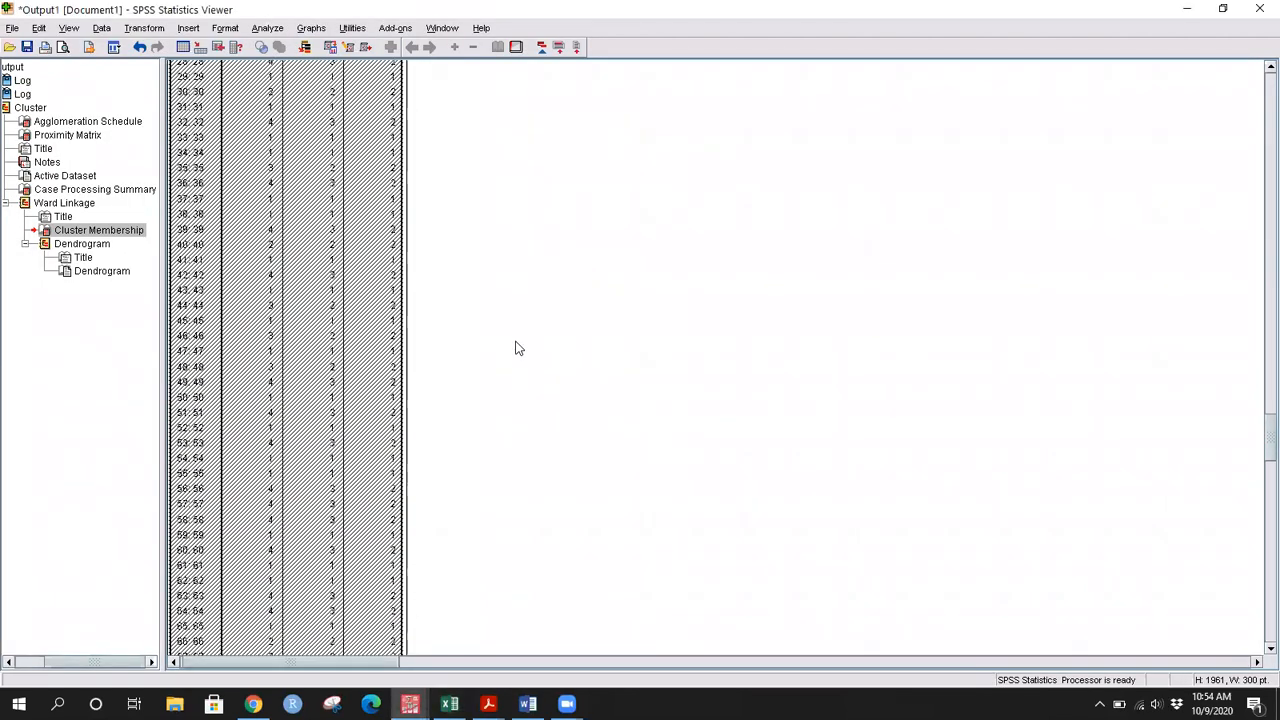
scroll(518, 347, up, 10)
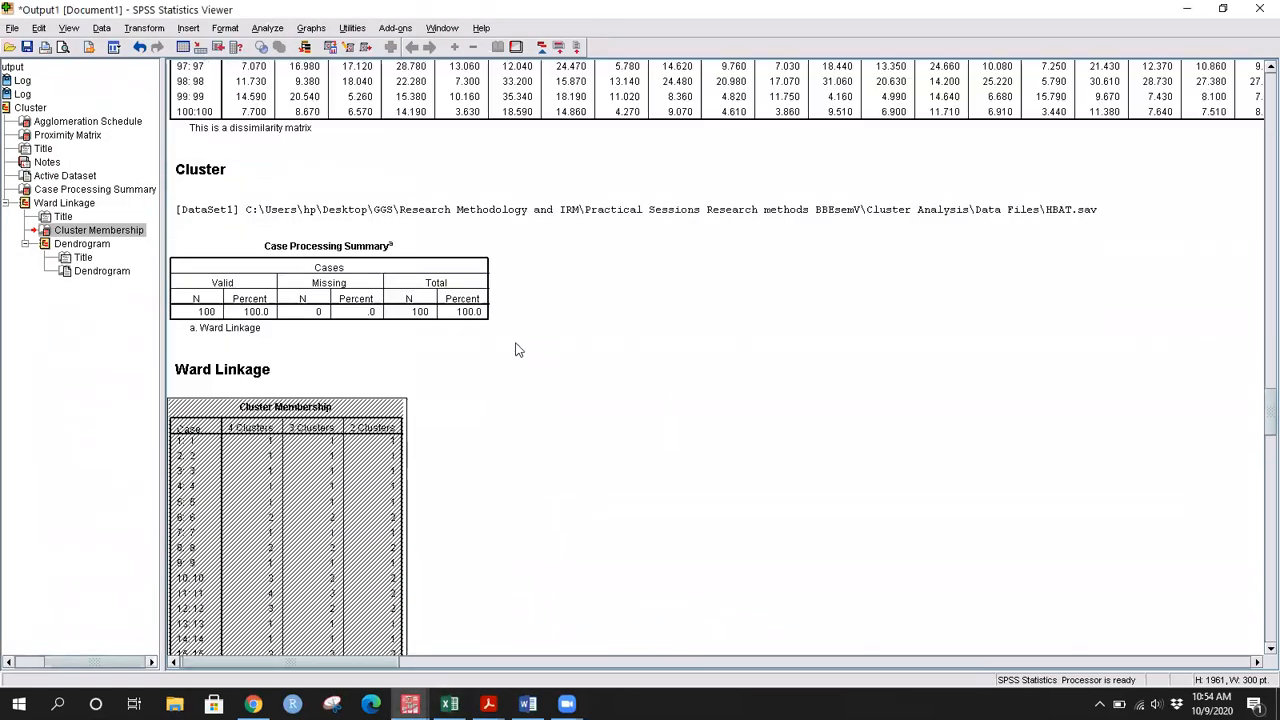
scroll(518, 347, up, 3)
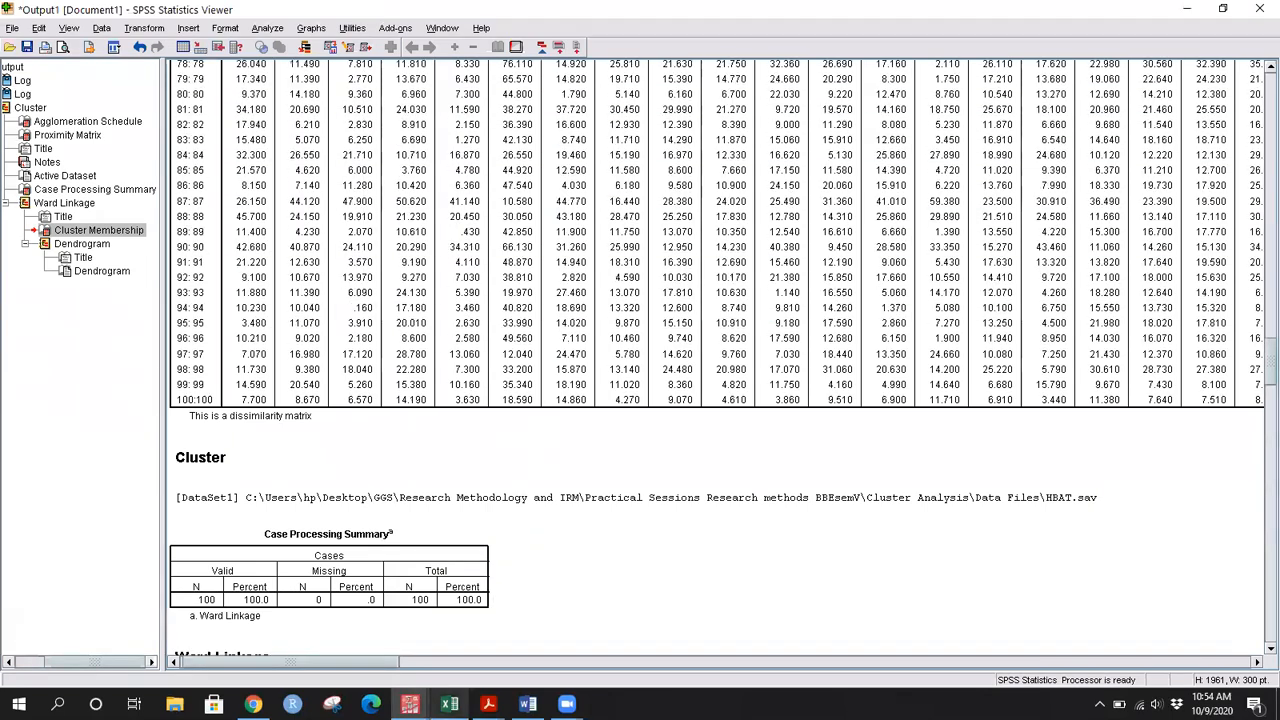
Step: Return to Excel's Cluster Decision sheet and review the maximum-clusters note in A15, the coefficient in B2 and the formula in C3
mouse_move(449, 704)
click(478, 640)
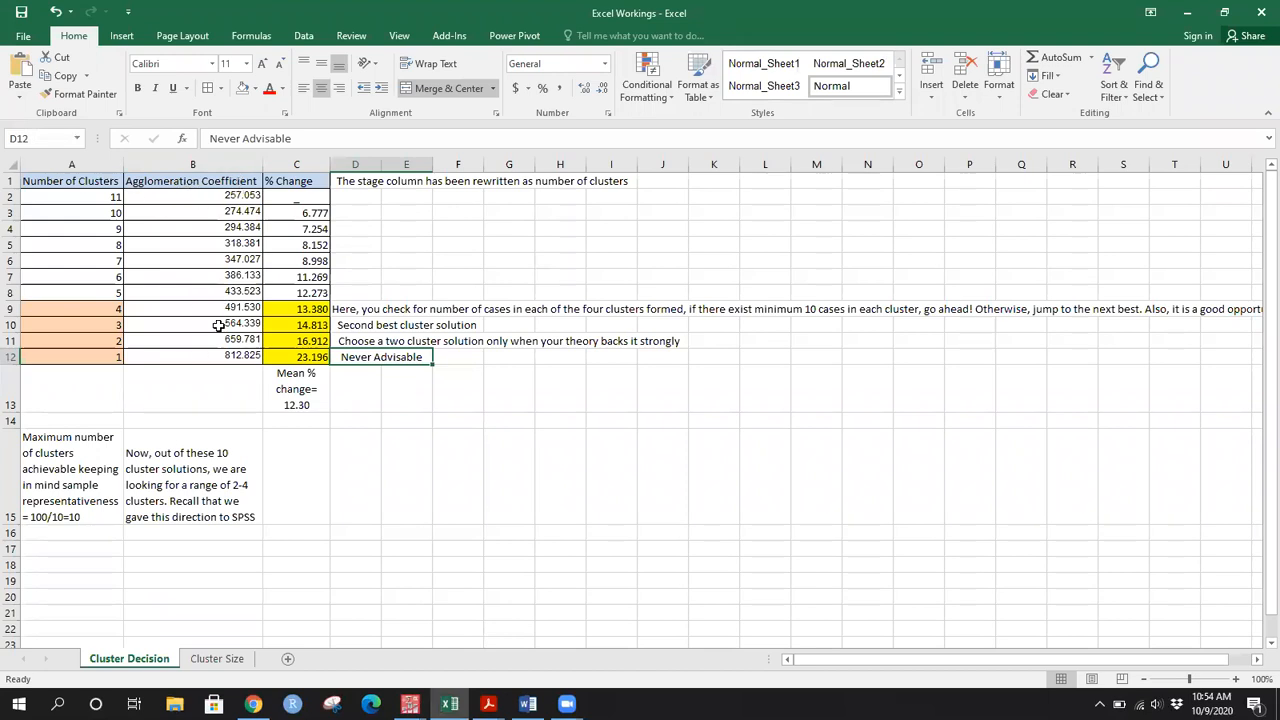
click(64, 468)
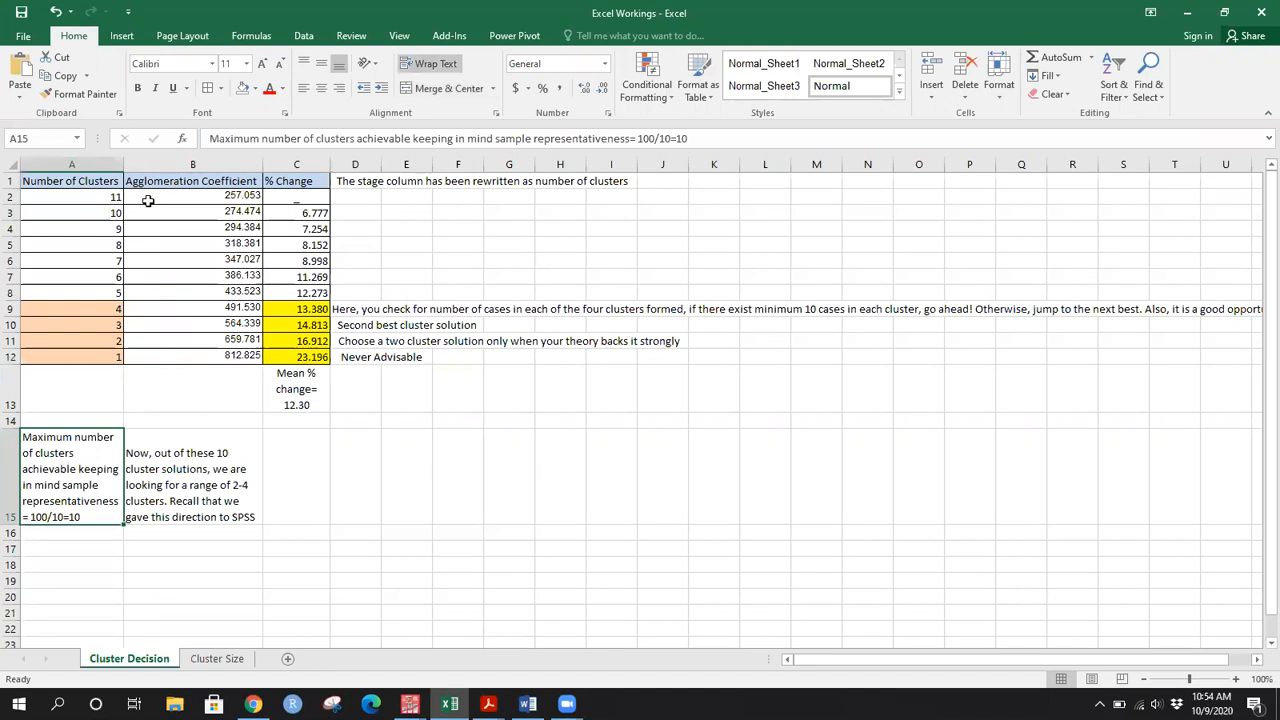
click(222, 209)
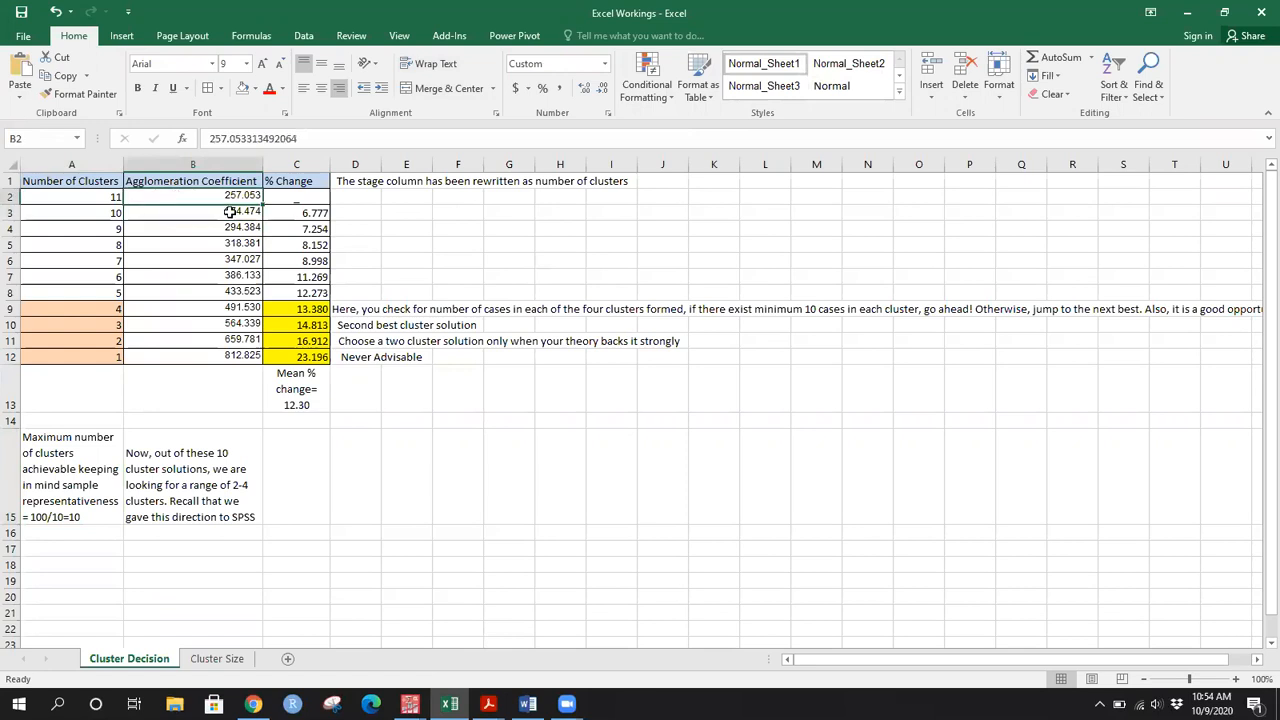
click(306, 214)
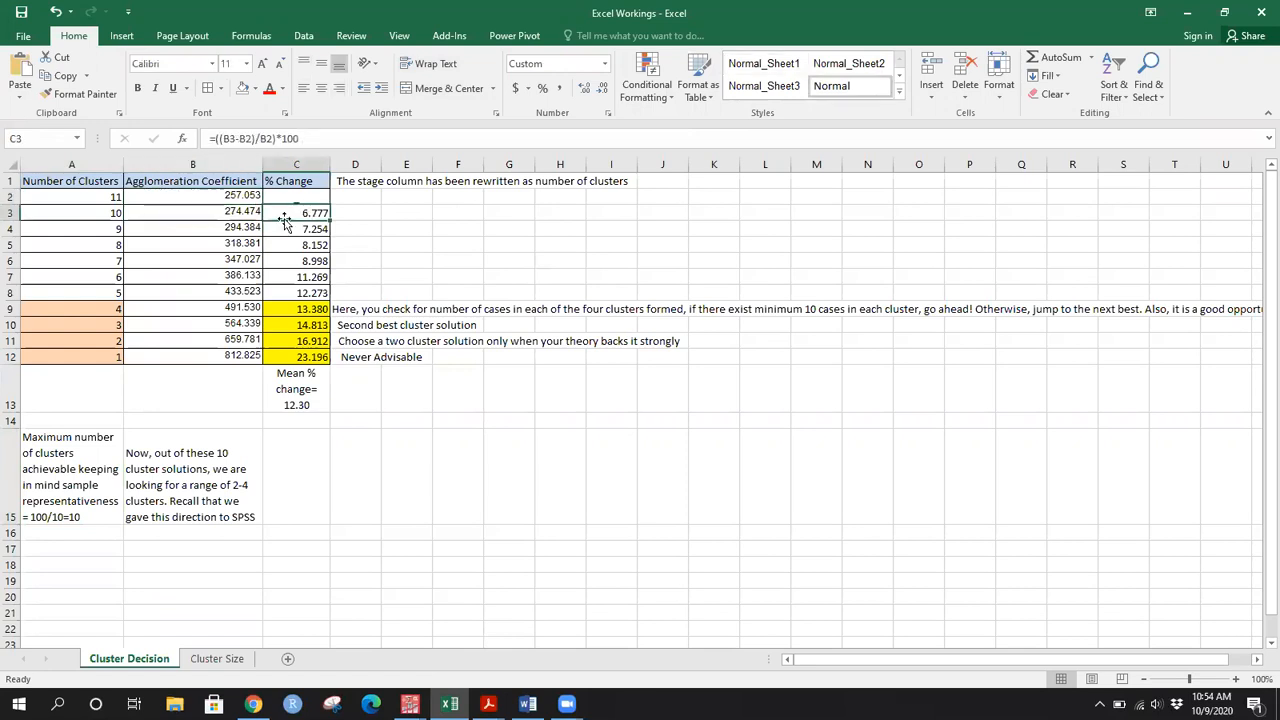
click(245, 195)
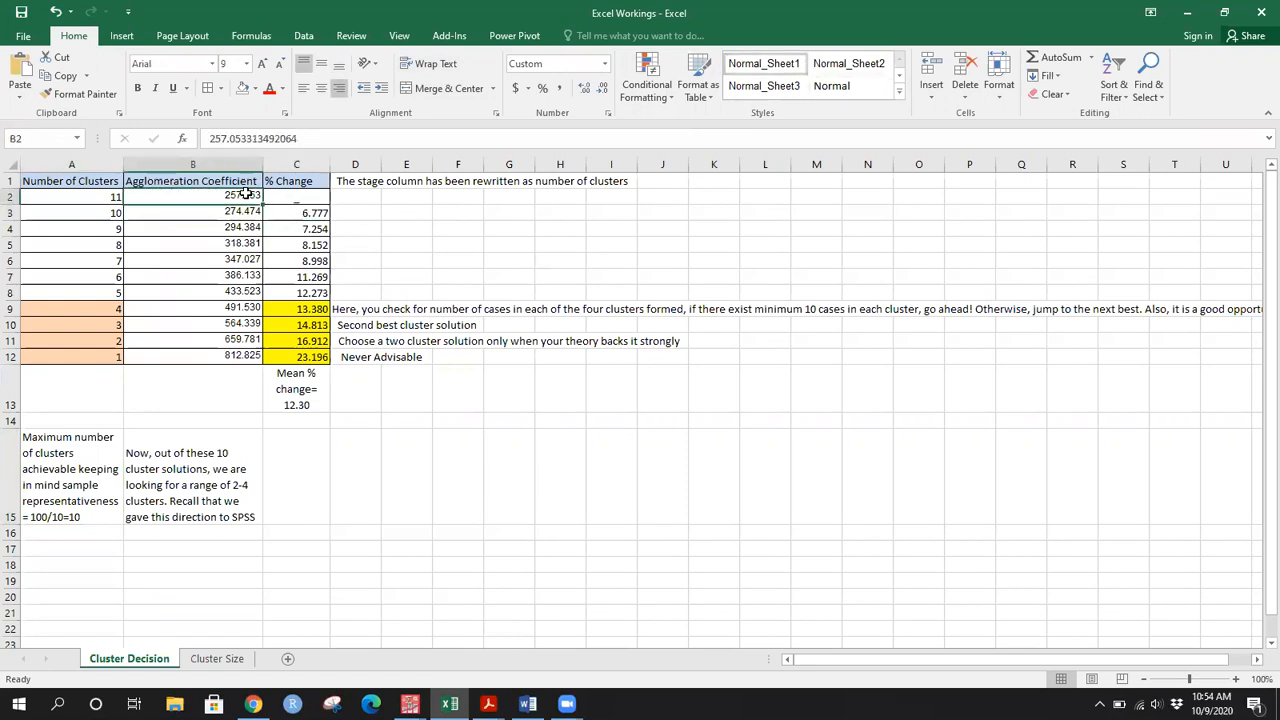
Step: Compare the % changes in C3:C9, especially the four-cluster value in C9, with the mean % change in C13
click(311, 389)
drag(305, 209, 307, 308)
click(307, 308)
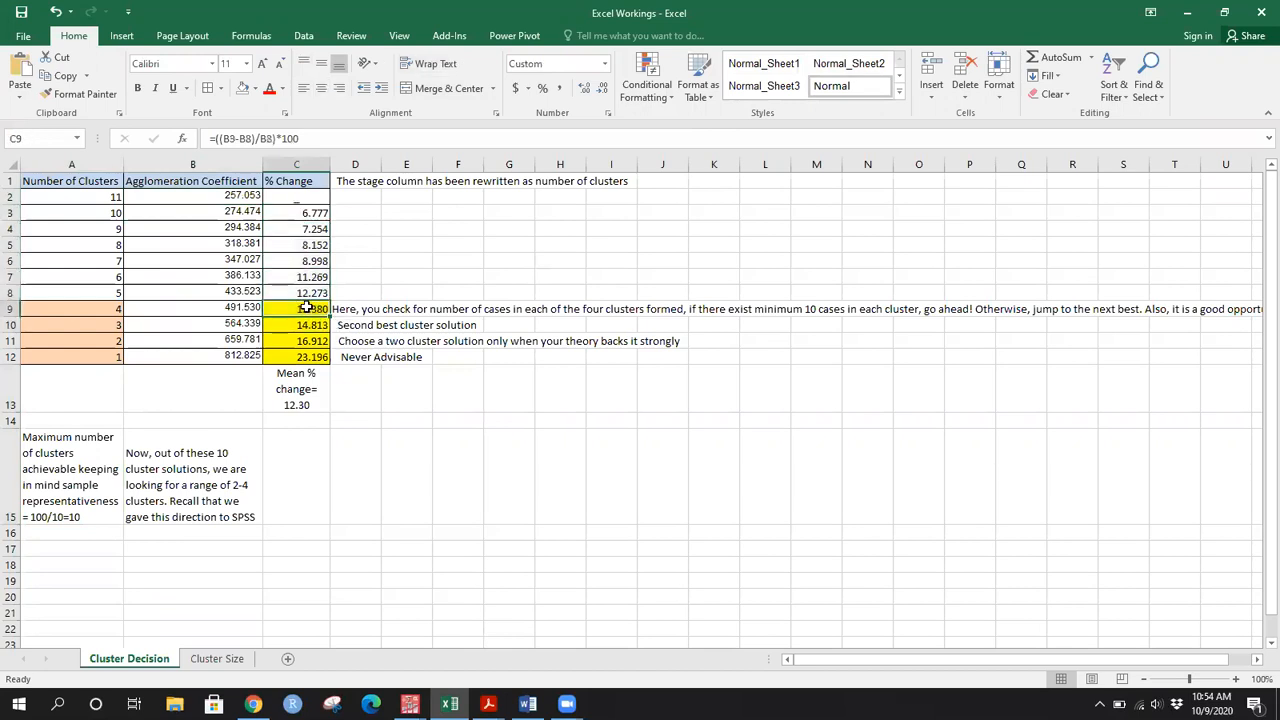
click(295, 410)
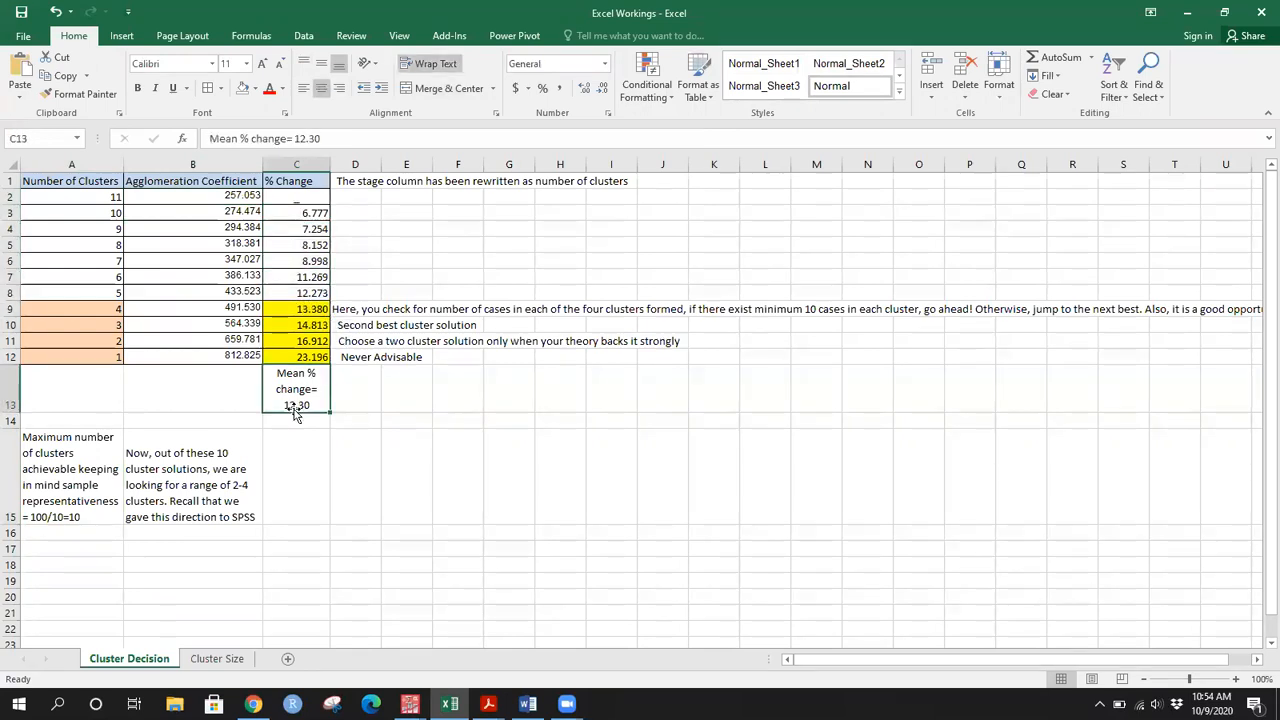
click(314, 313)
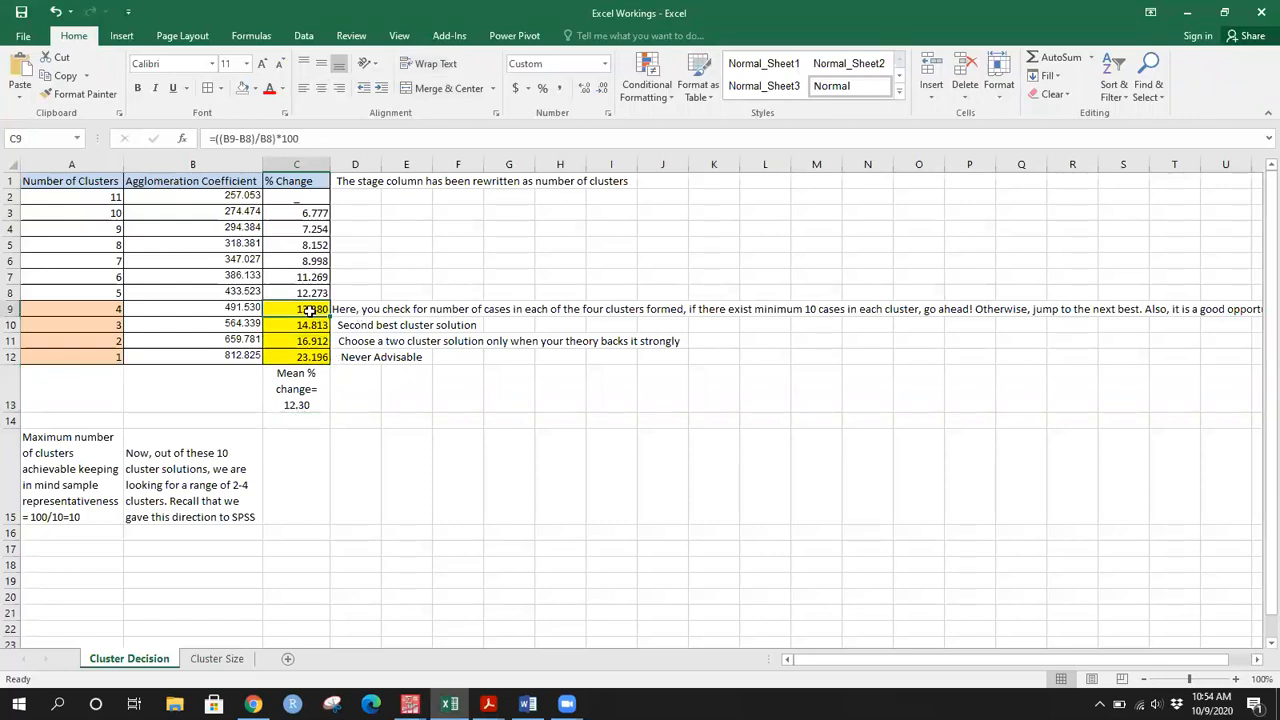
Step: Check the four-cluster case counts on the Cluster Size sheet, focusing on K2 and L2
click(212, 658)
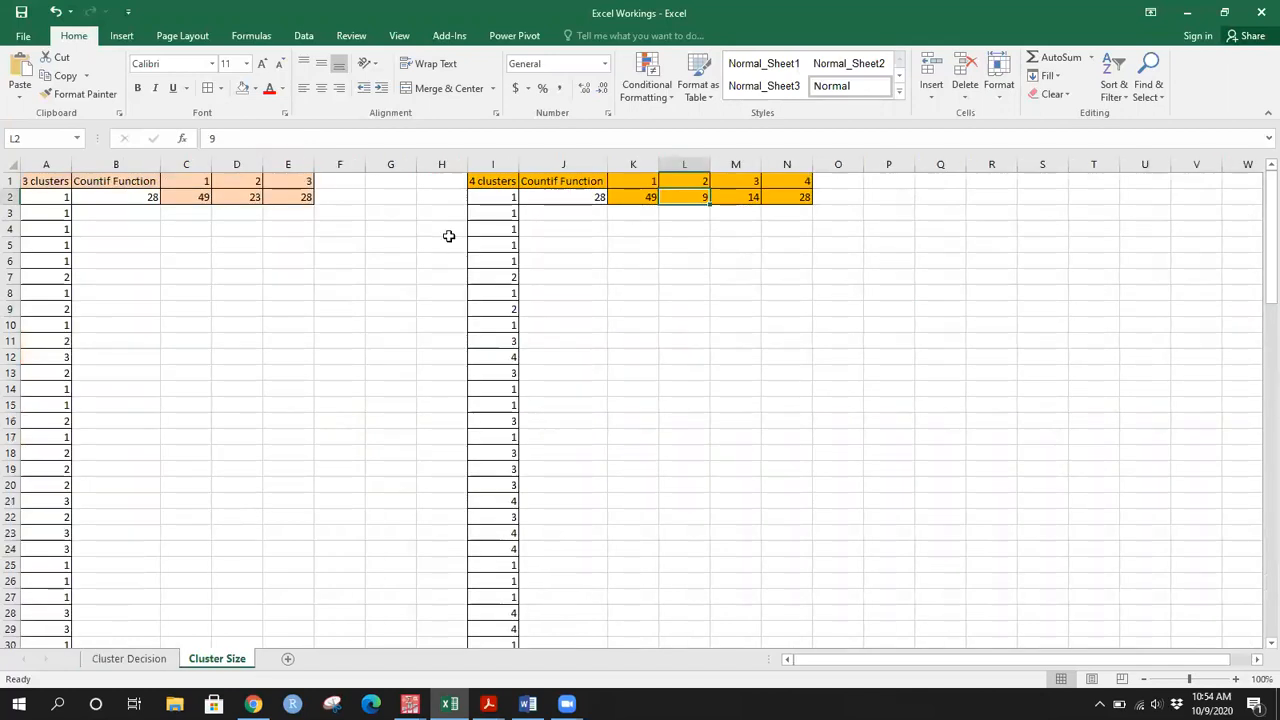
click(491, 180)
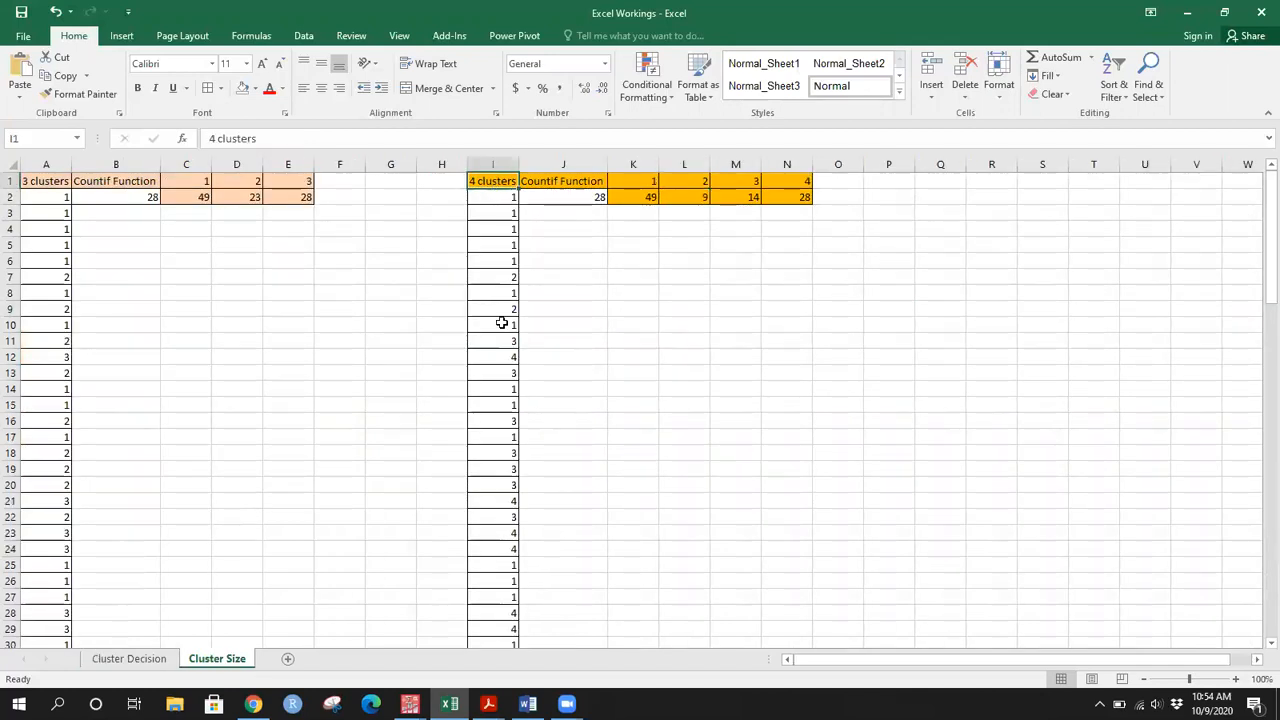
click(648, 196)
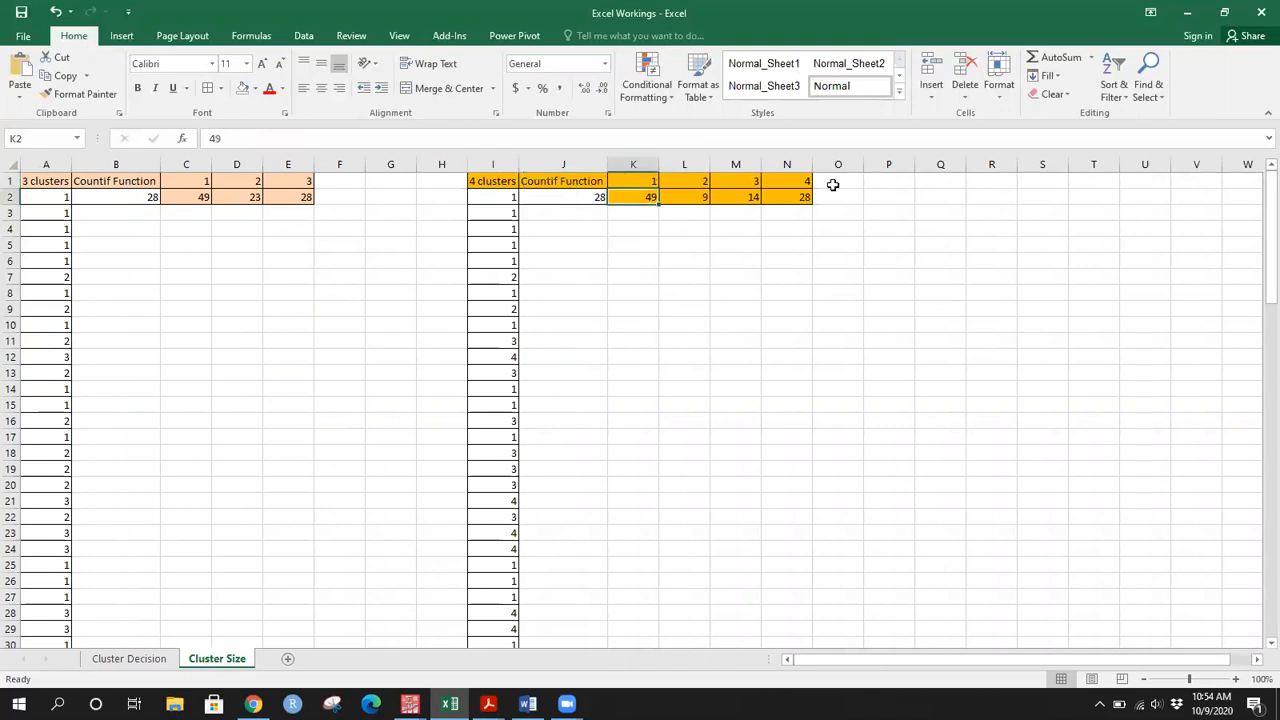
click(692, 199)
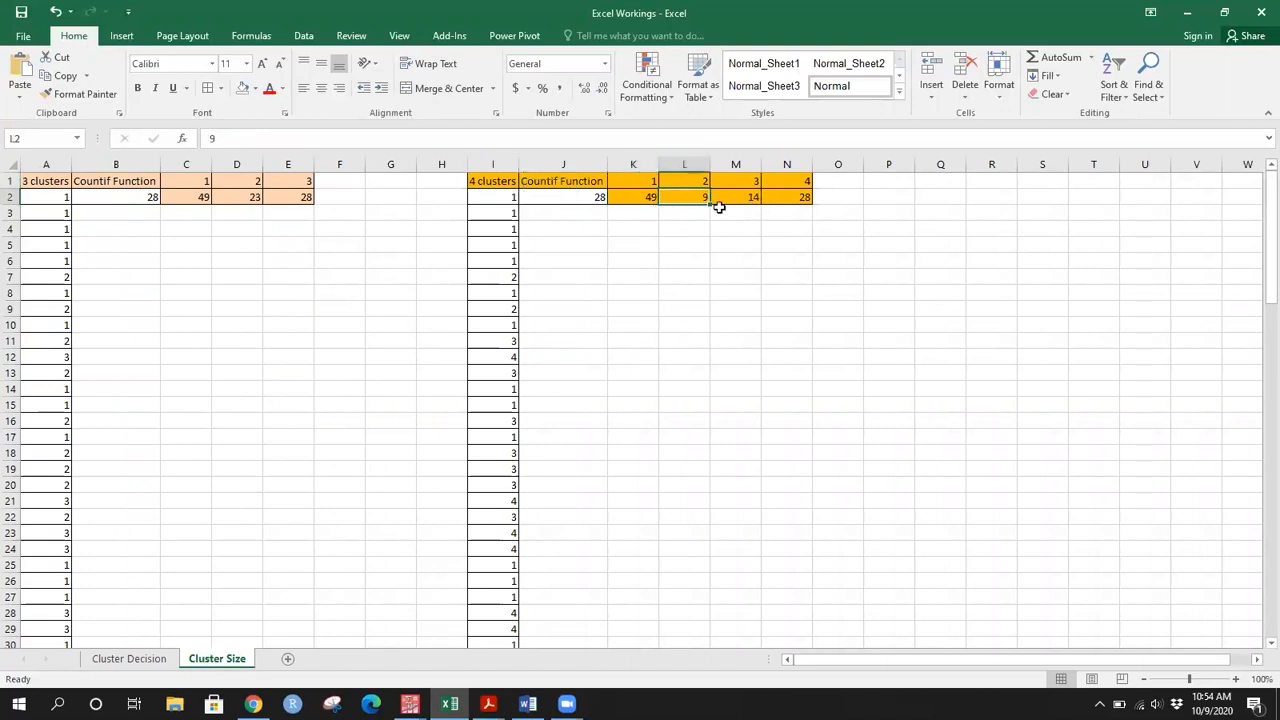
Step: Review the three-cluster solution in row 10 of Cluster Decision, and check its case counts in C2:E2 on Cluster Size
click(129, 658)
click(315, 330)
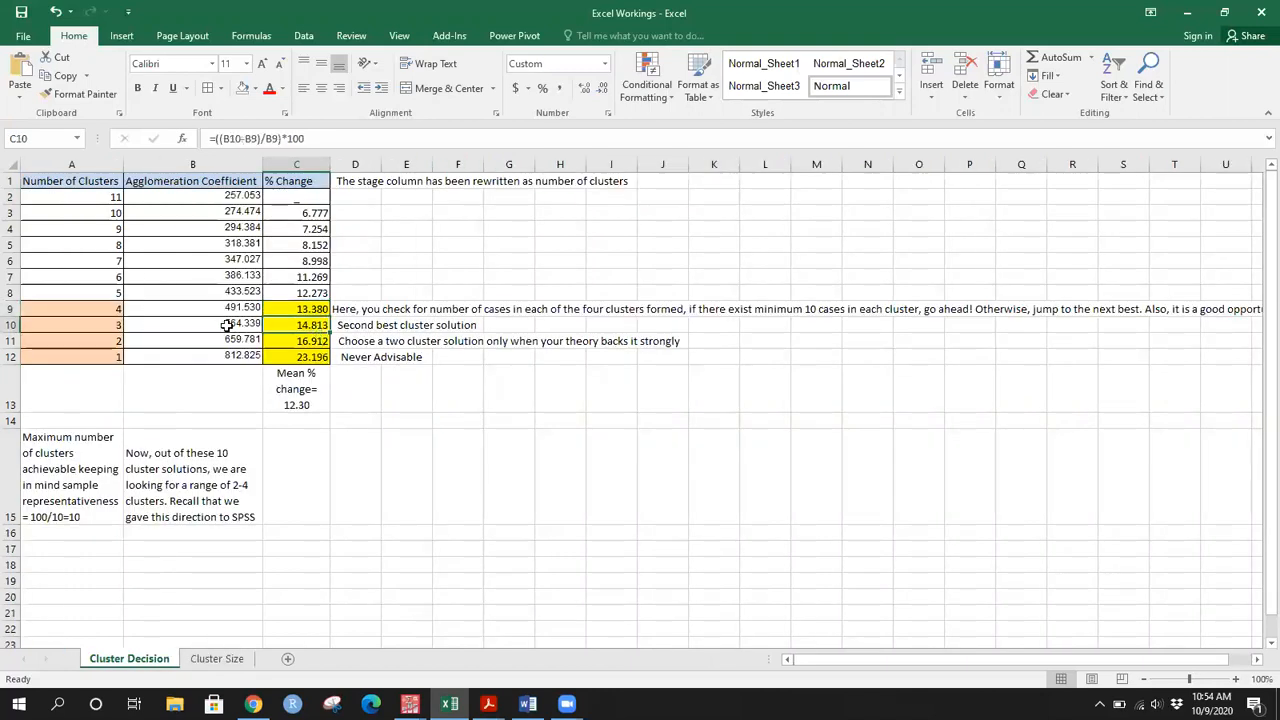
click(110, 330)
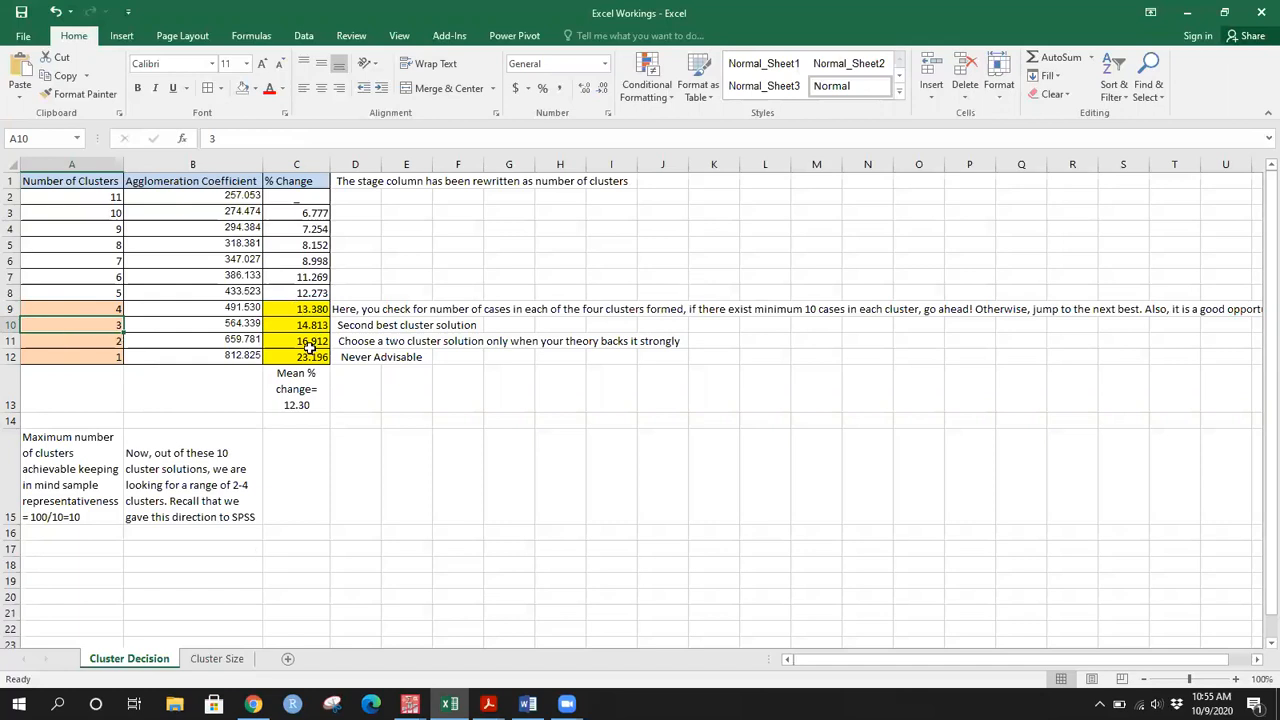
click(212, 658)
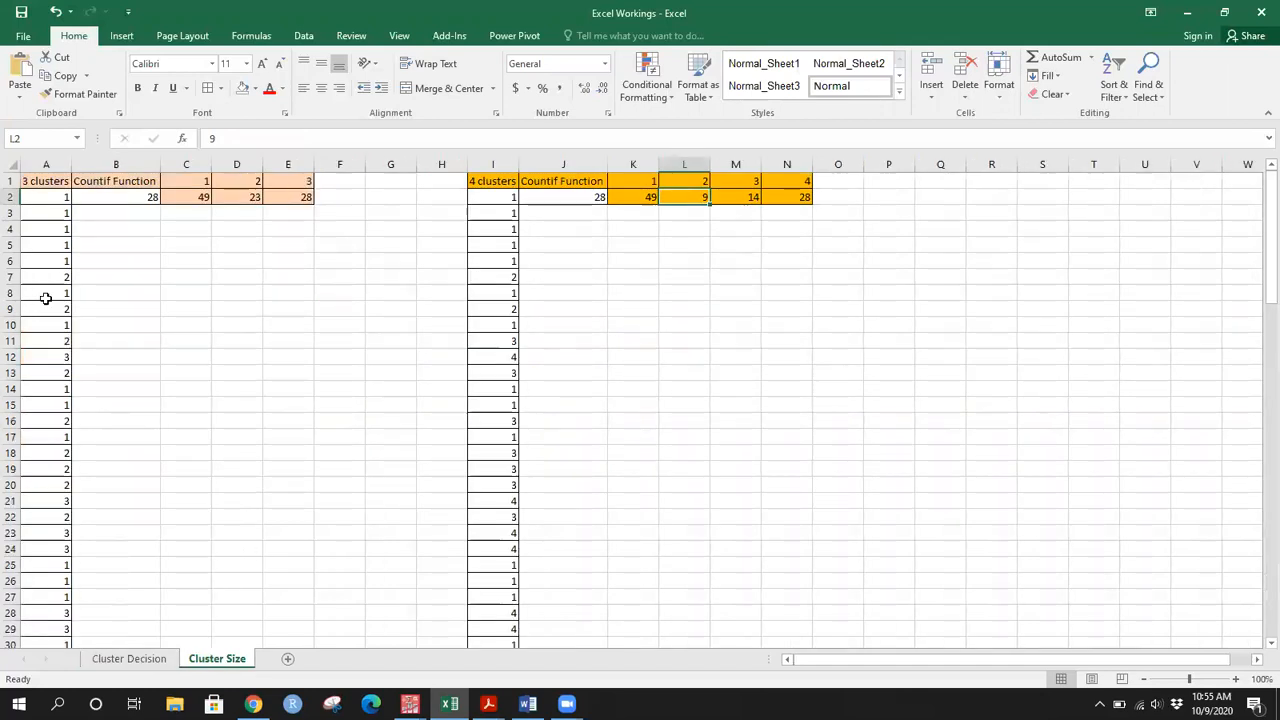
click(183, 197)
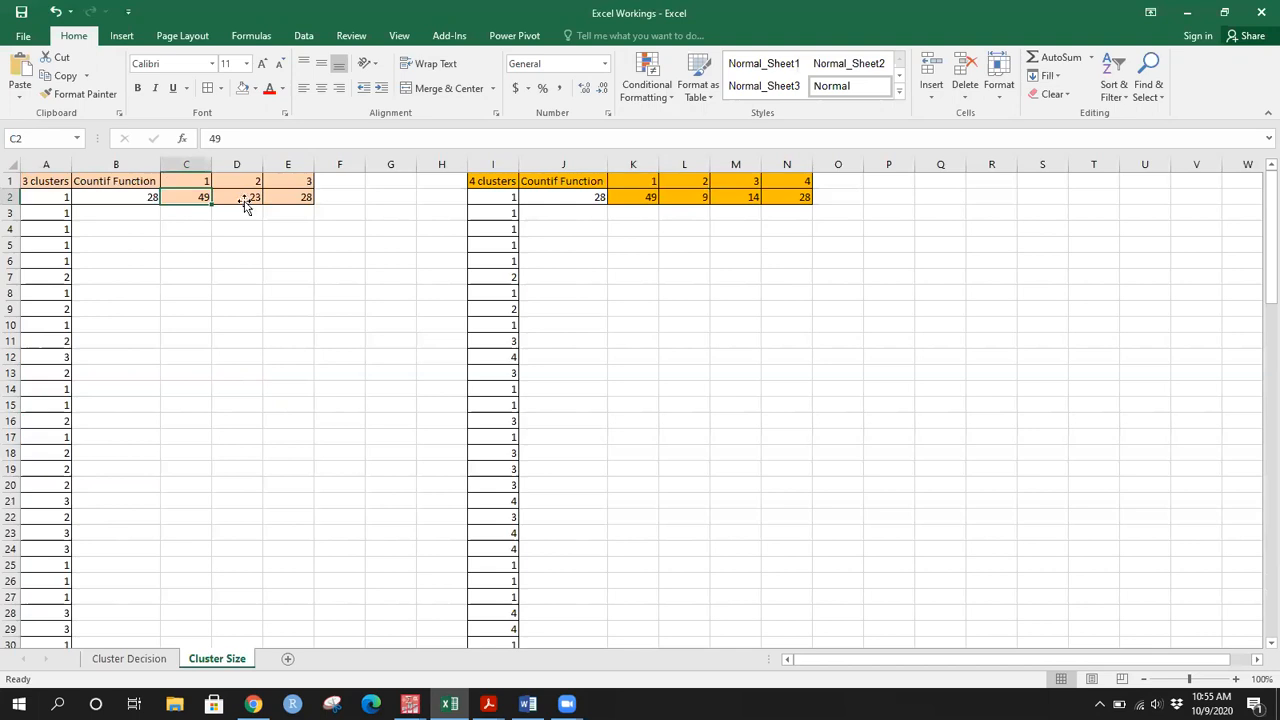
click(245, 200)
click(288, 199)
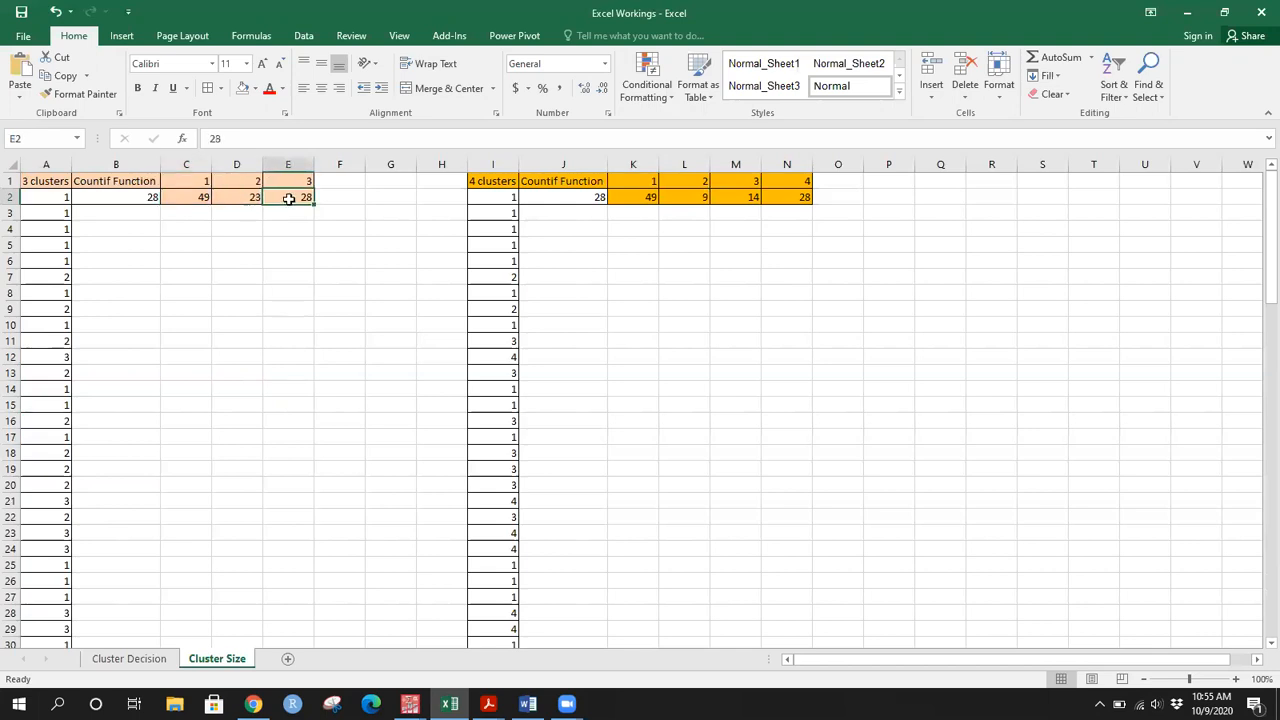
Step: Compare the % changes in C9 and C10 on Cluster Decision, and recheck the second cluster's size in L2 on Cluster Size
click(140, 659)
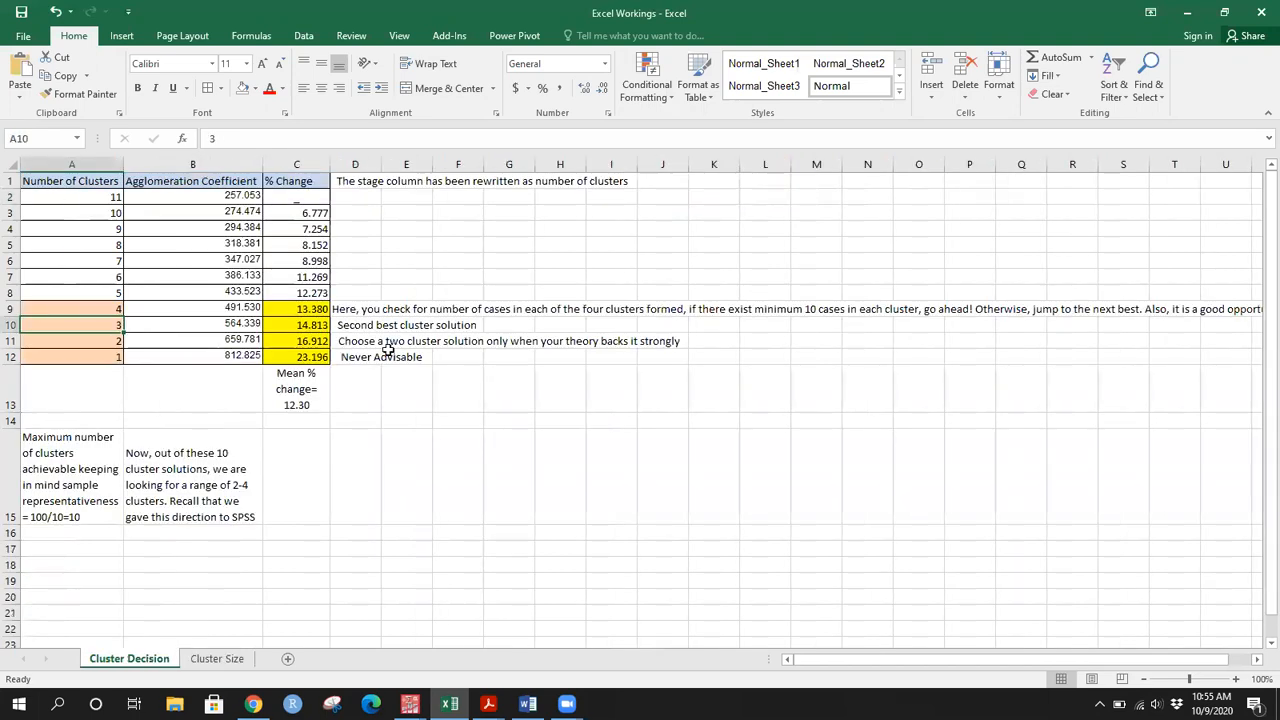
click(322, 309)
click(322, 325)
click(312, 309)
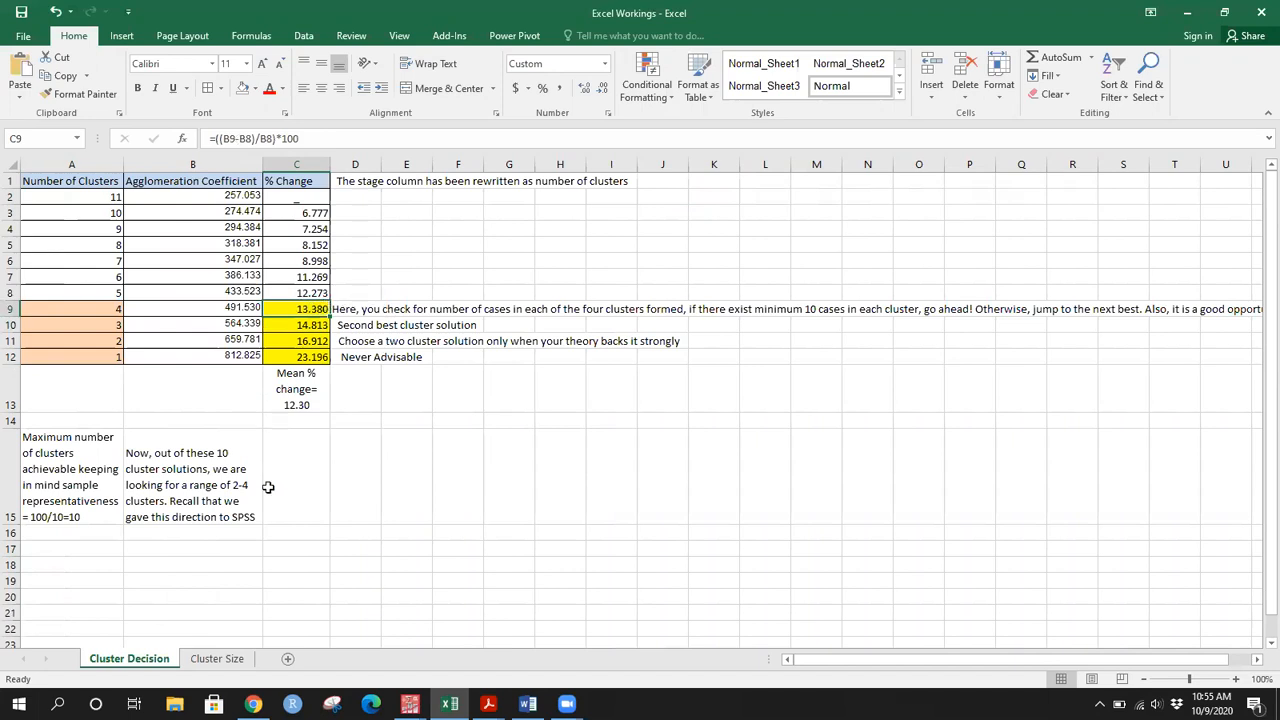
click(226, 659)
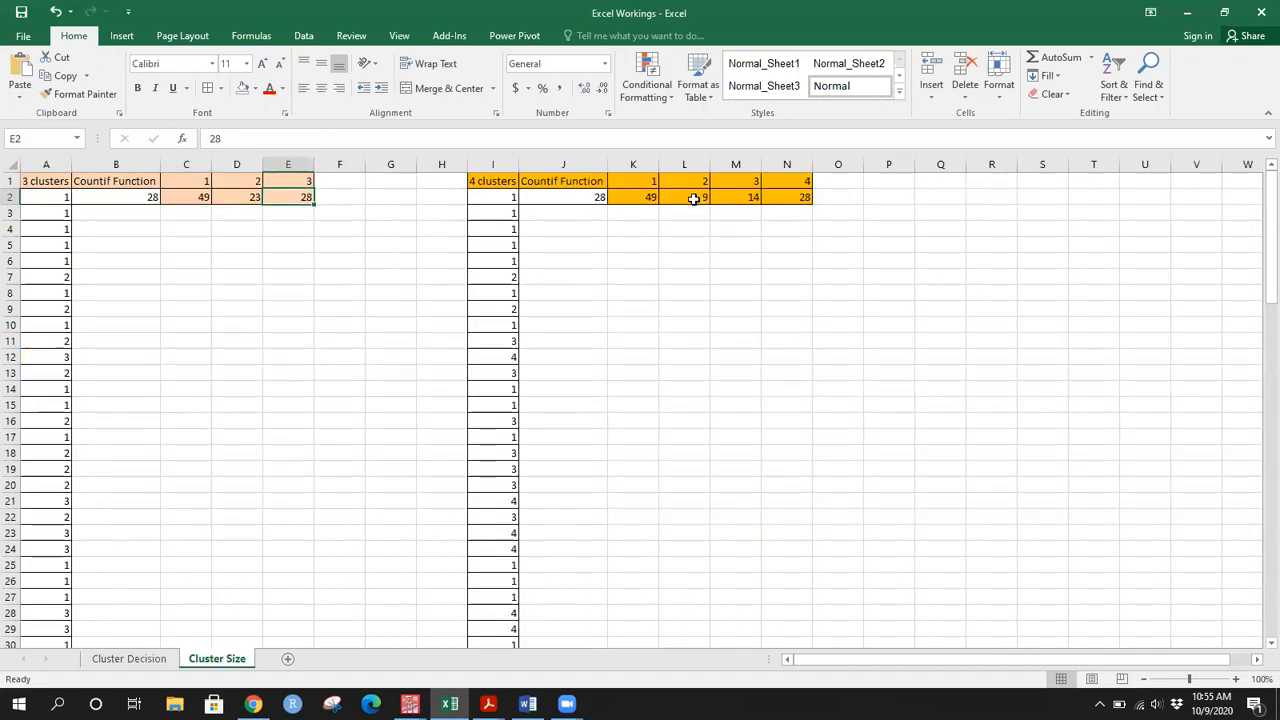
click(693, 198)
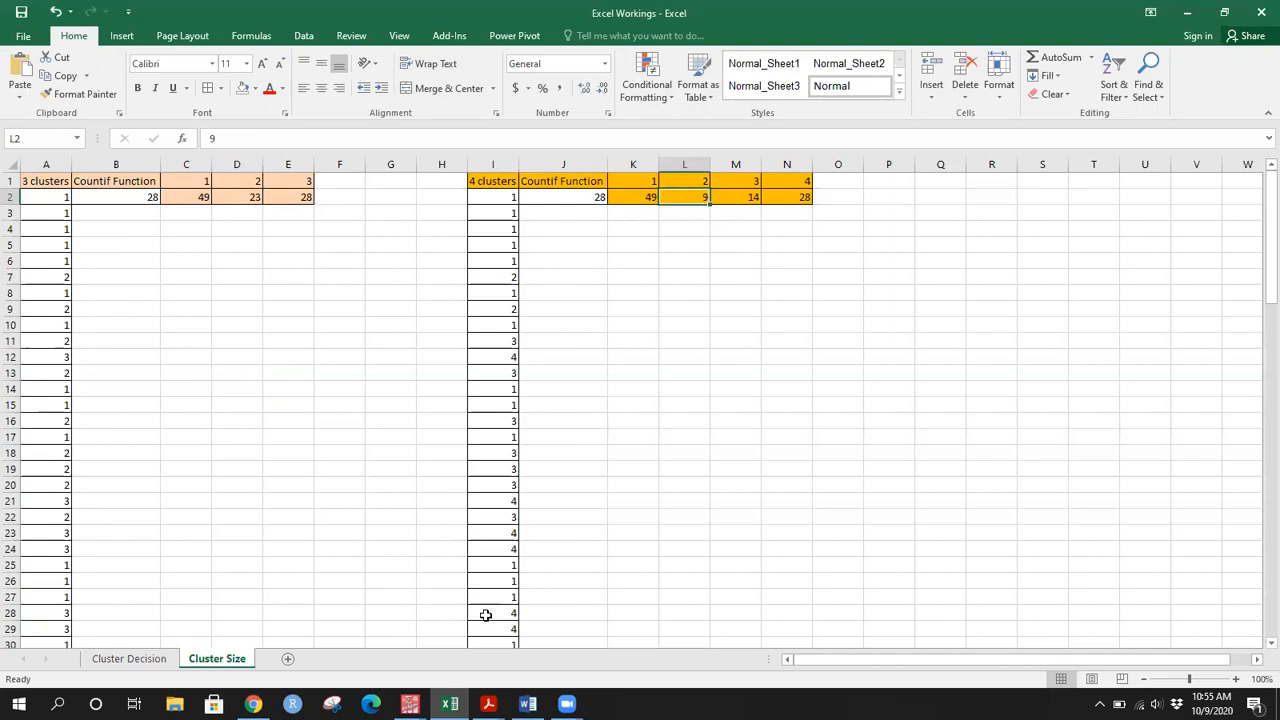
Step: Switch to the SPSS output and examine the Agglomeration Schedule from its first stage through stage 99
mouse_move(410, 704)
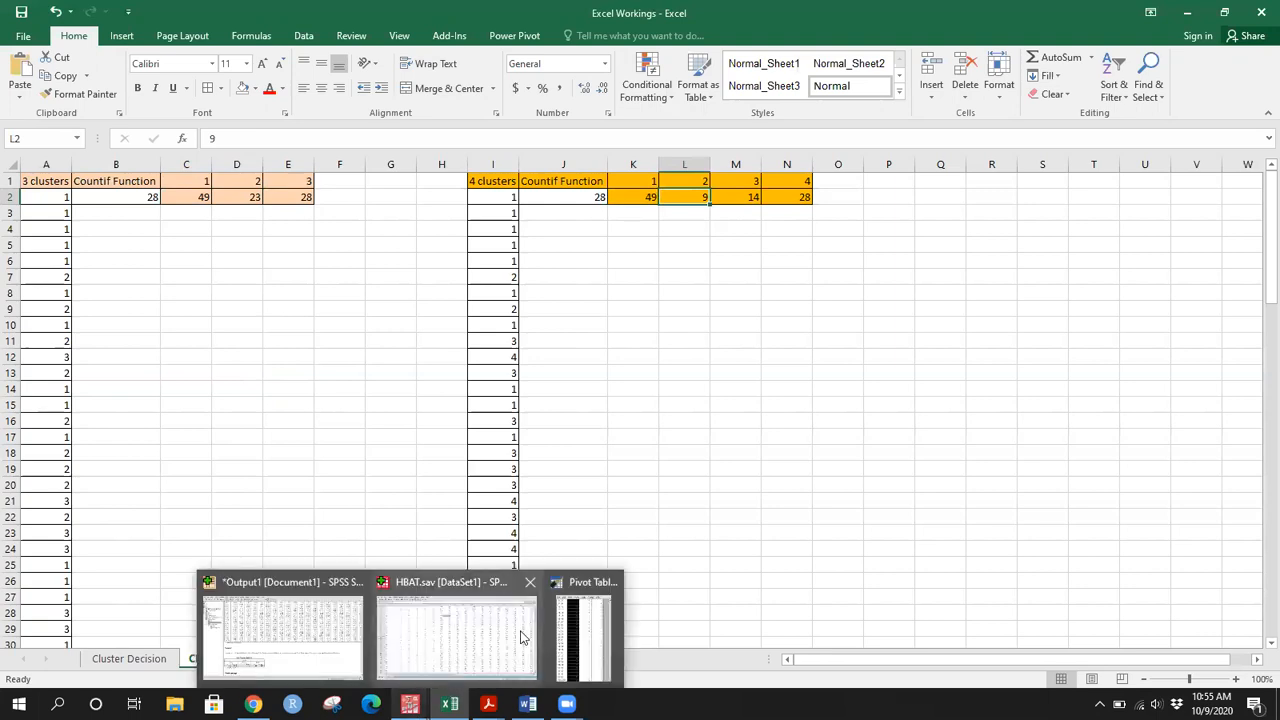
click(362, 640)
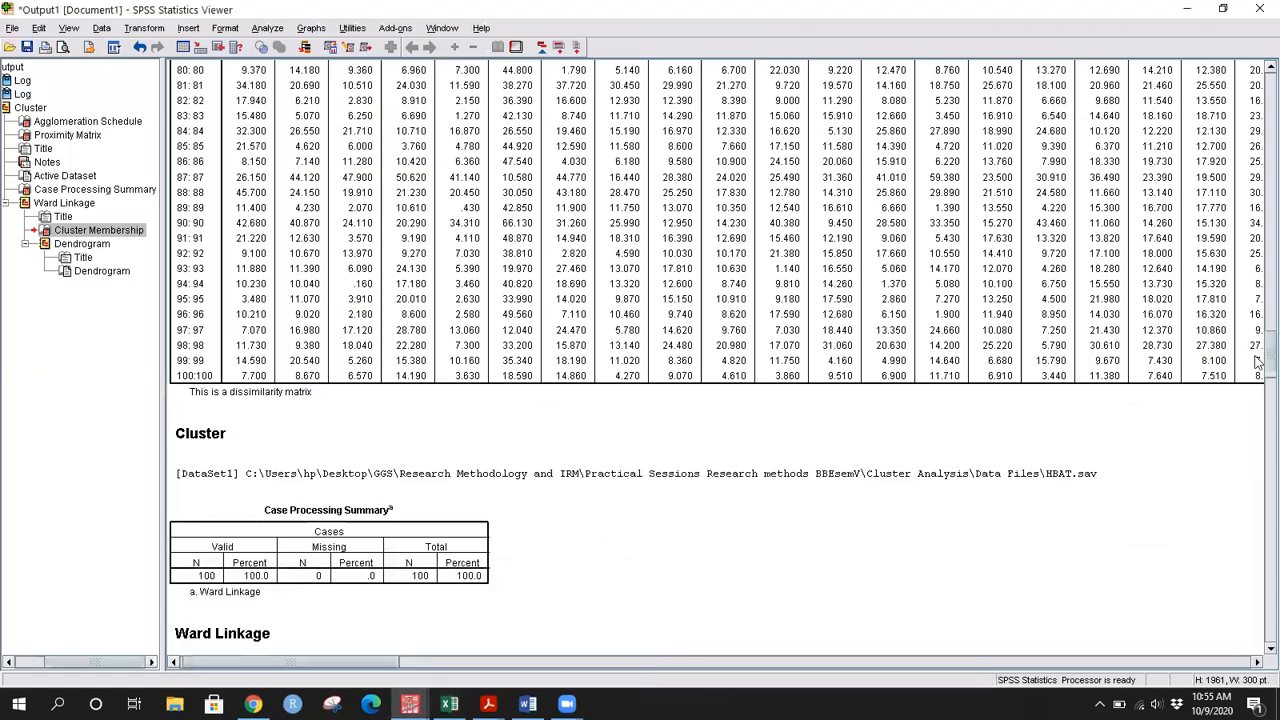
scroll(1257, 285, up, 1)
drag(1257, 285, 1257, 154)
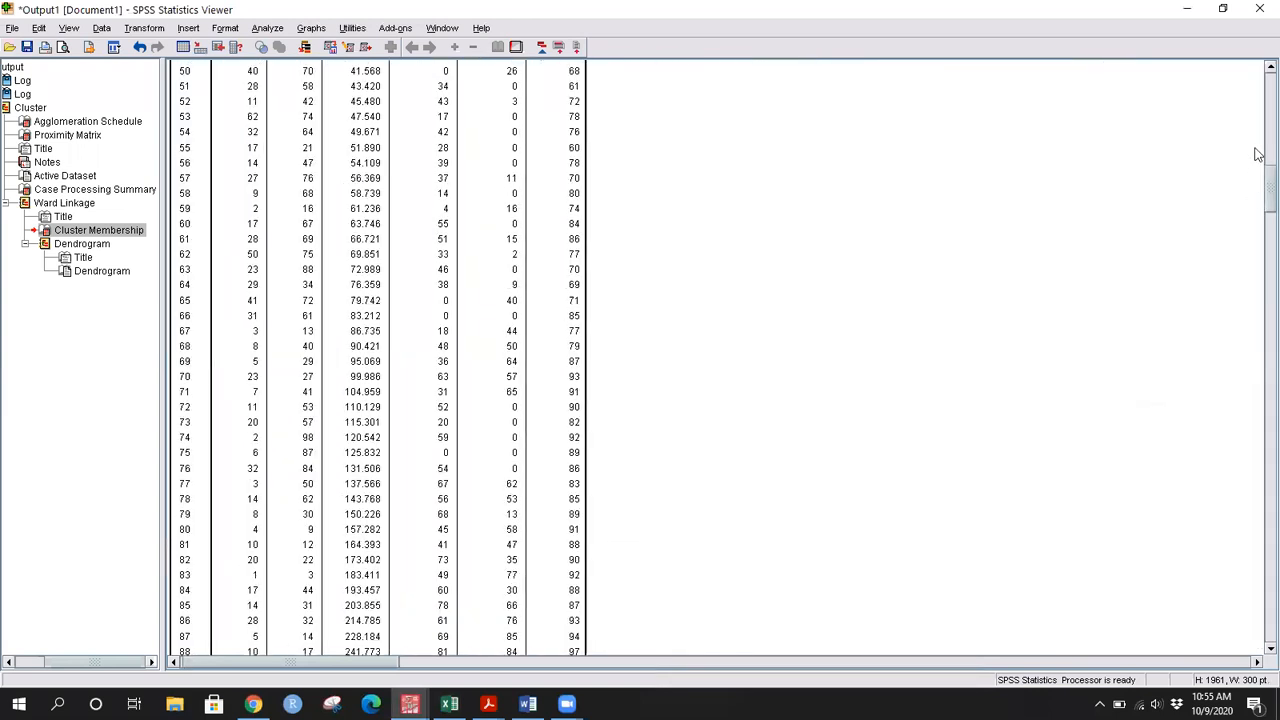
scroll(610, 420, down, 8)
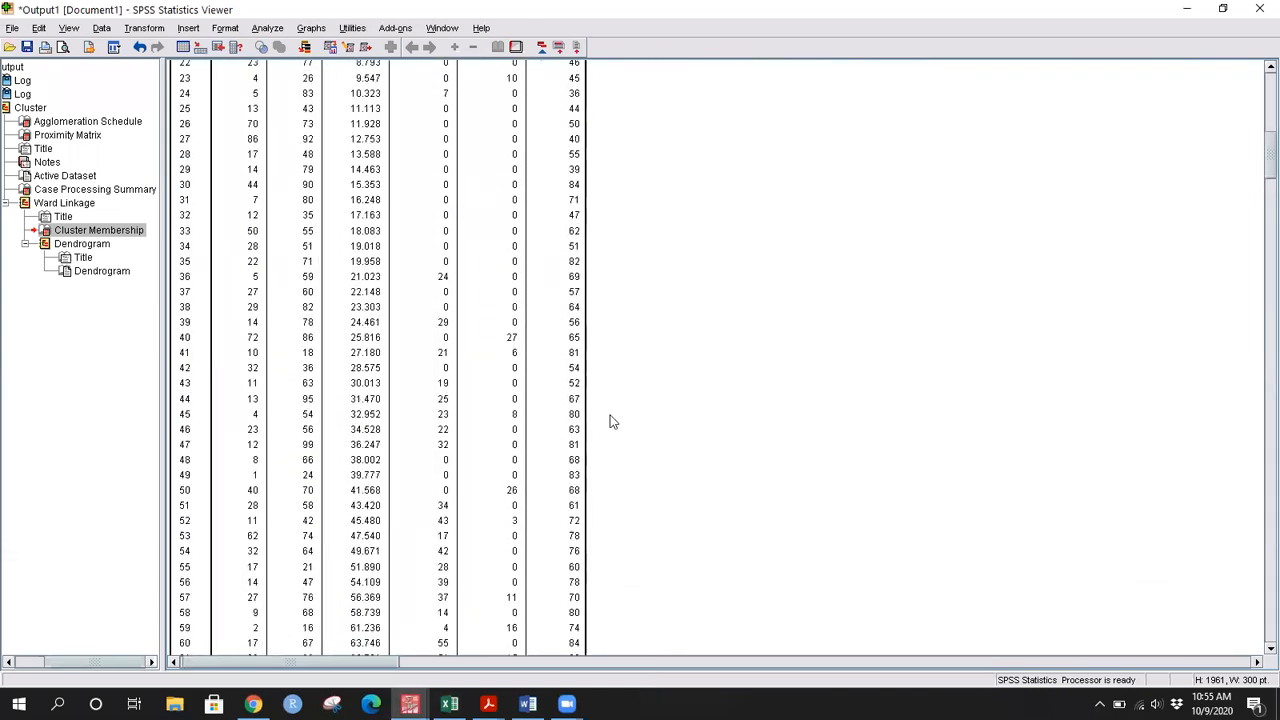
scroll(613, 422, up, 6)
scroll(613, 422, up, 12)
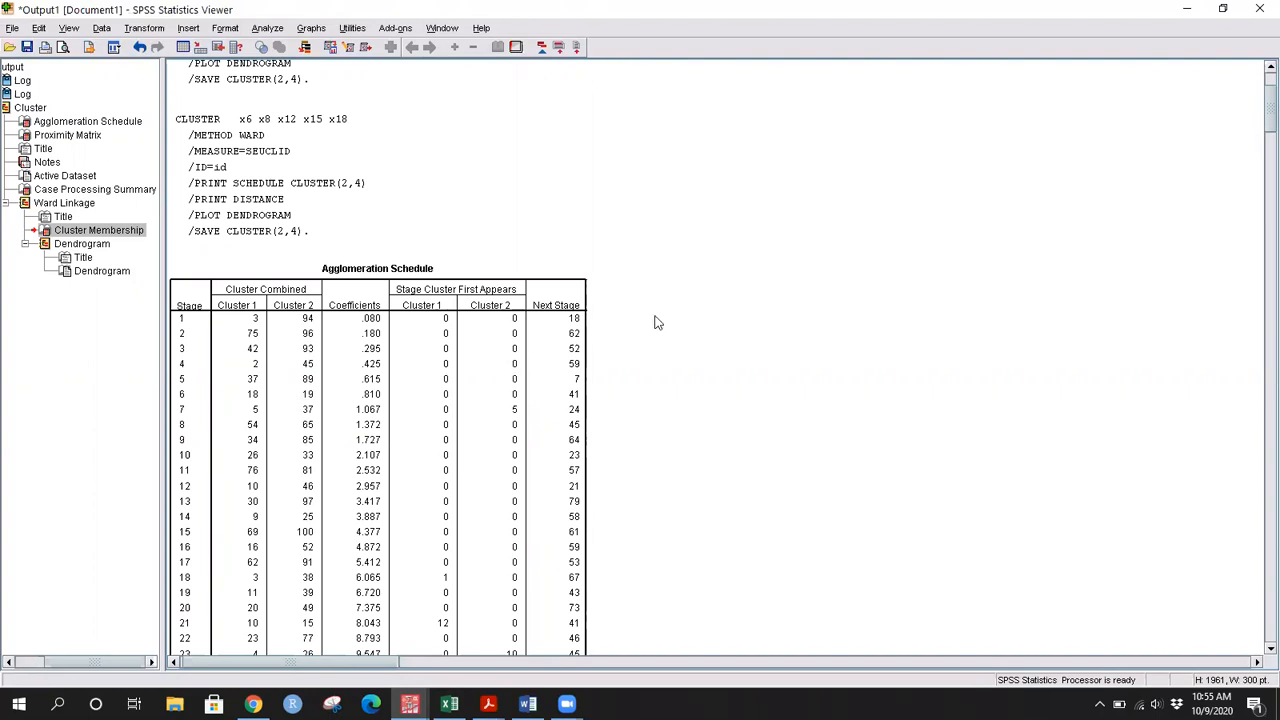
scroll(693, 396, down, 5)
scroll(693, 396, down, 15)
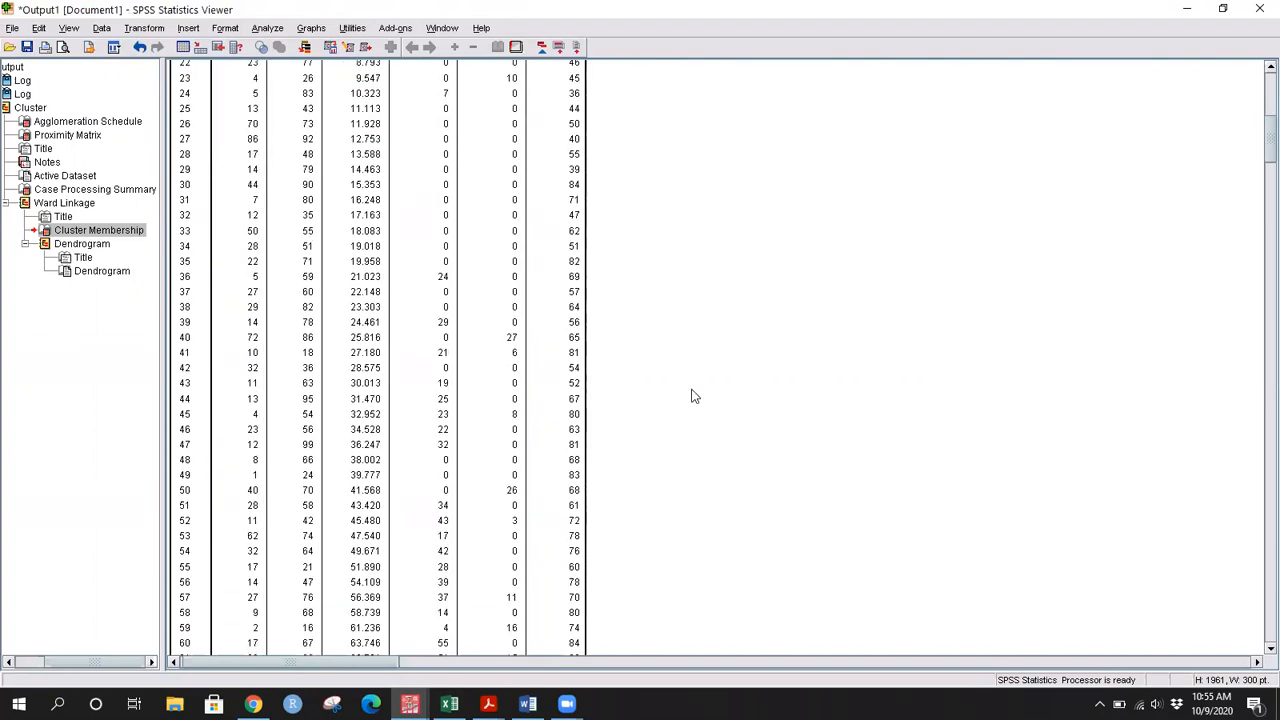
scroll(693, 396, down, 5)
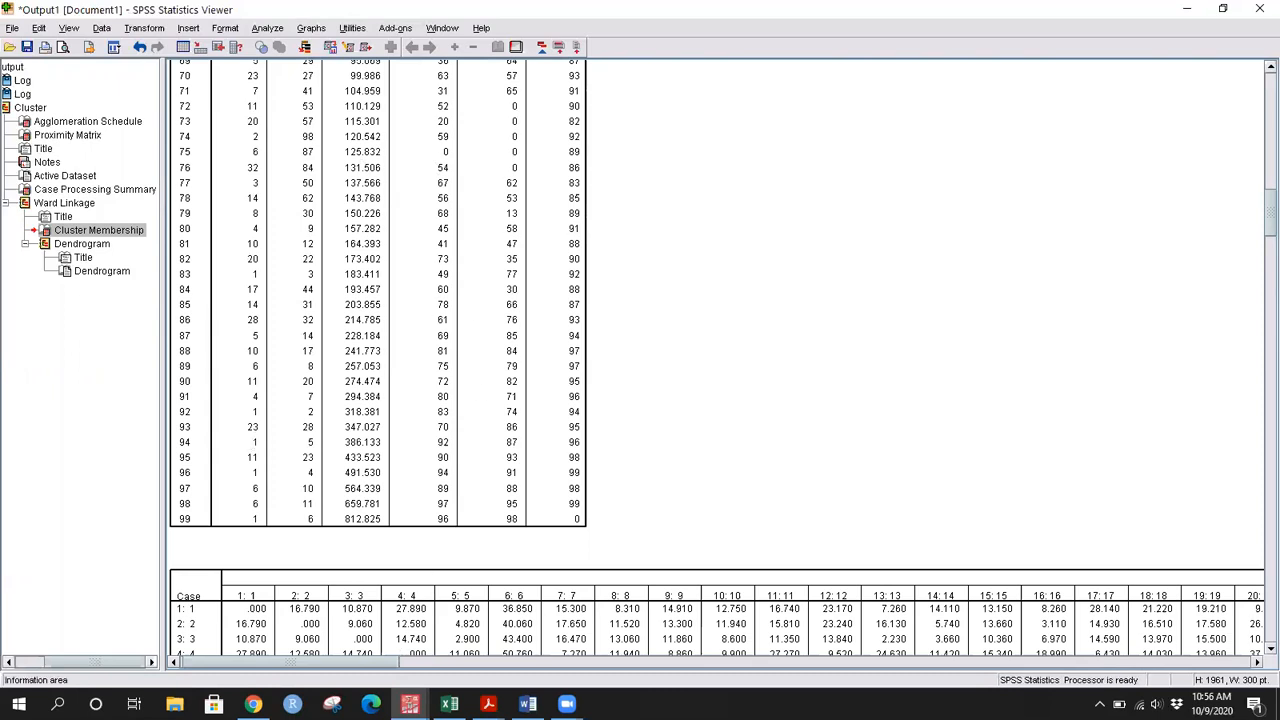
Step: Open the HBAT.sav data view in SPSS and select the whole row of case 6
mouse_move(410, 704)
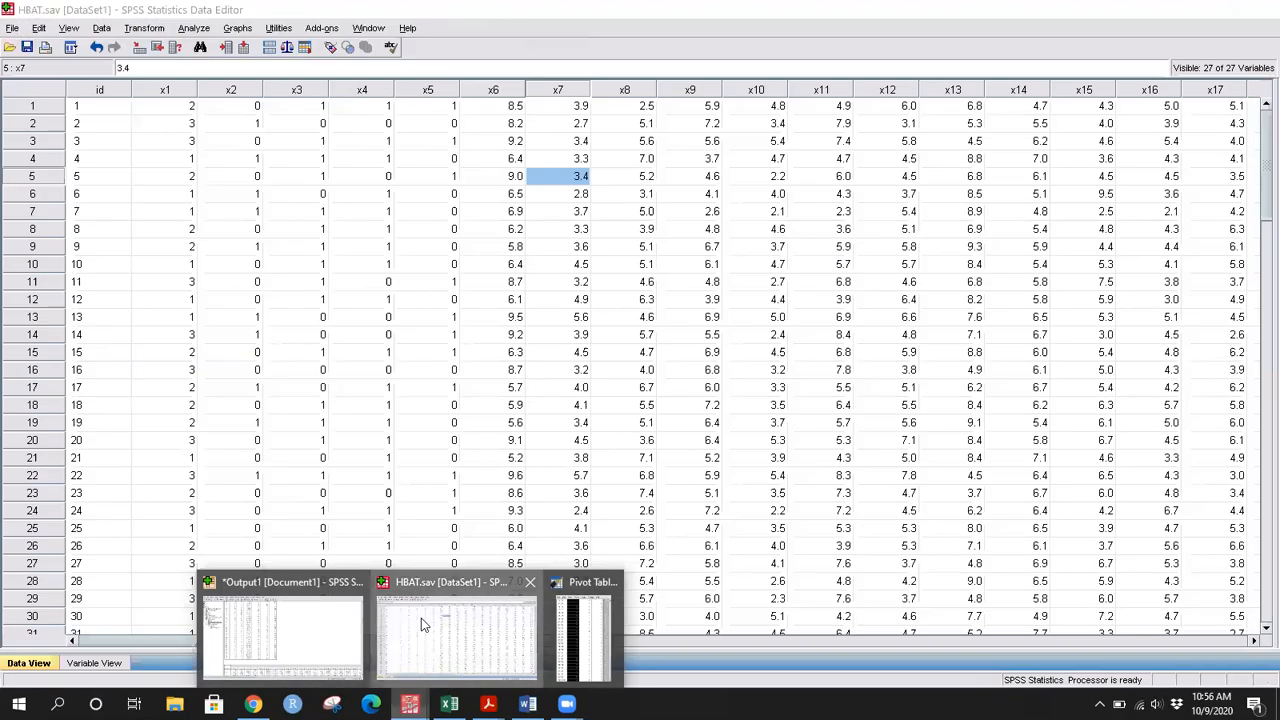
click(421, 618)
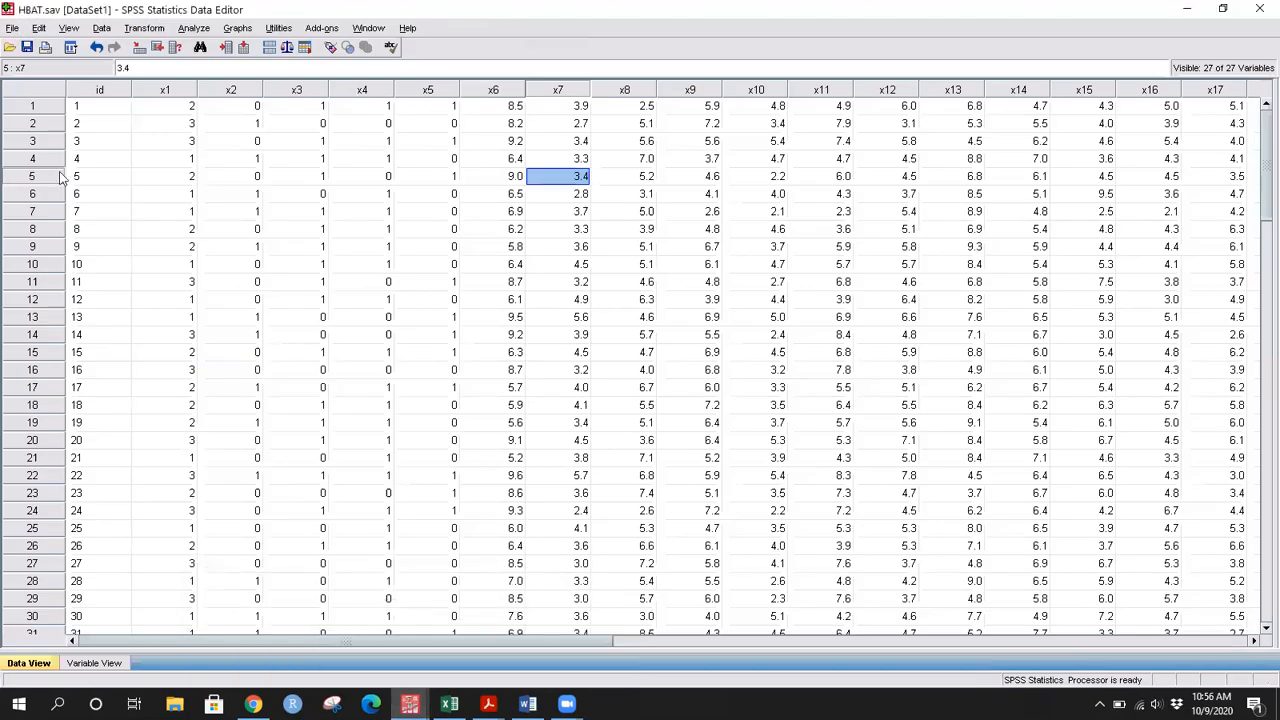
click(43, 197)
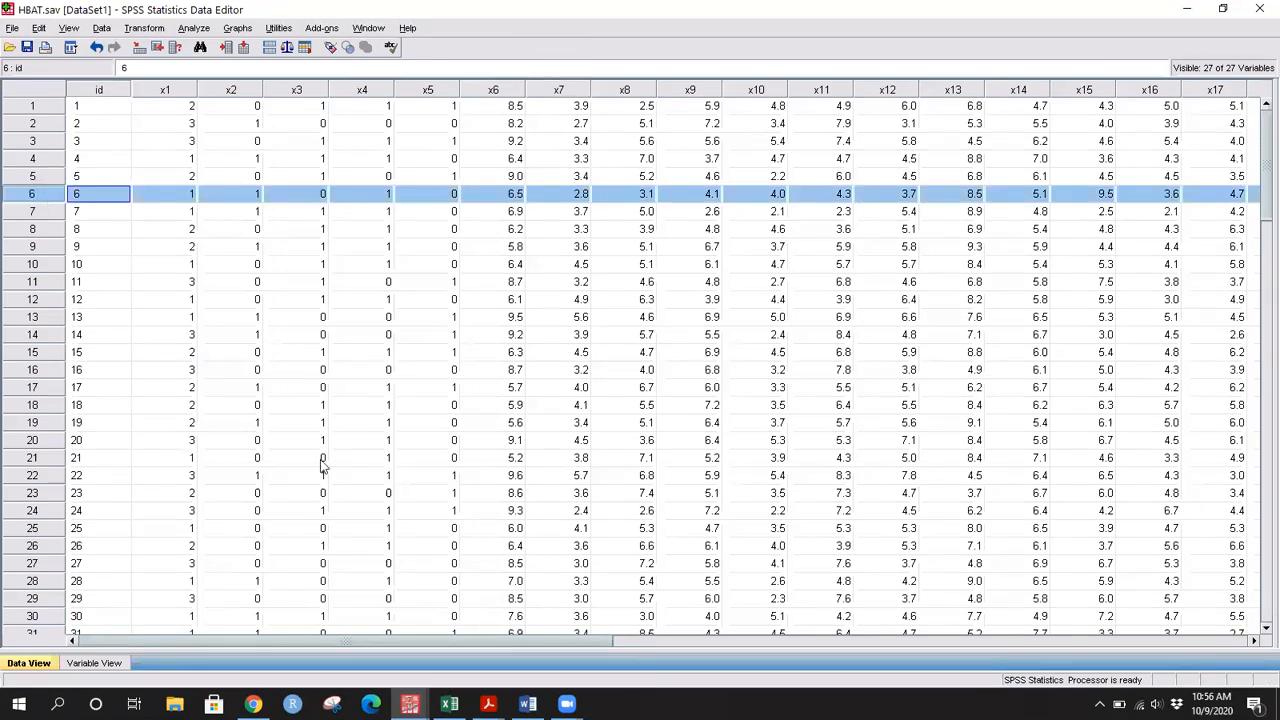
Step: Return to the SPSS output and view the final Agglomeration Schedule stages and the start of the proximity matrix
mouse_move(410, 700)
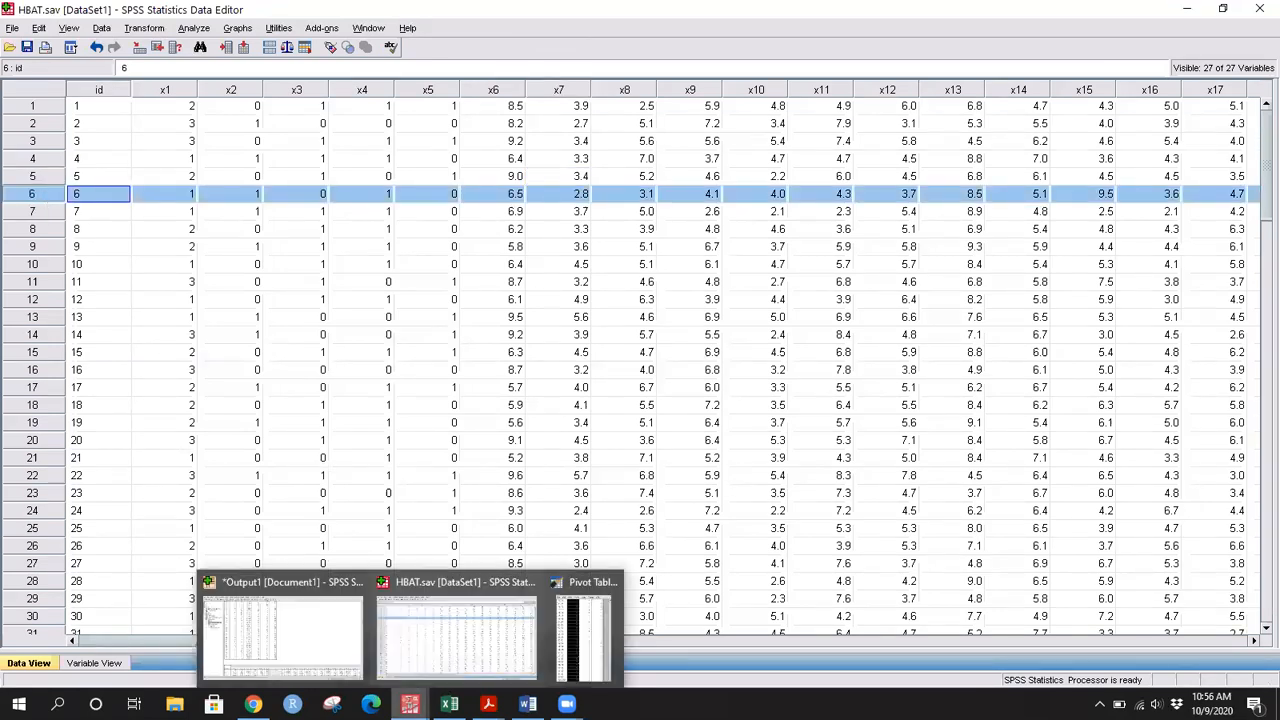
click(283, 630)
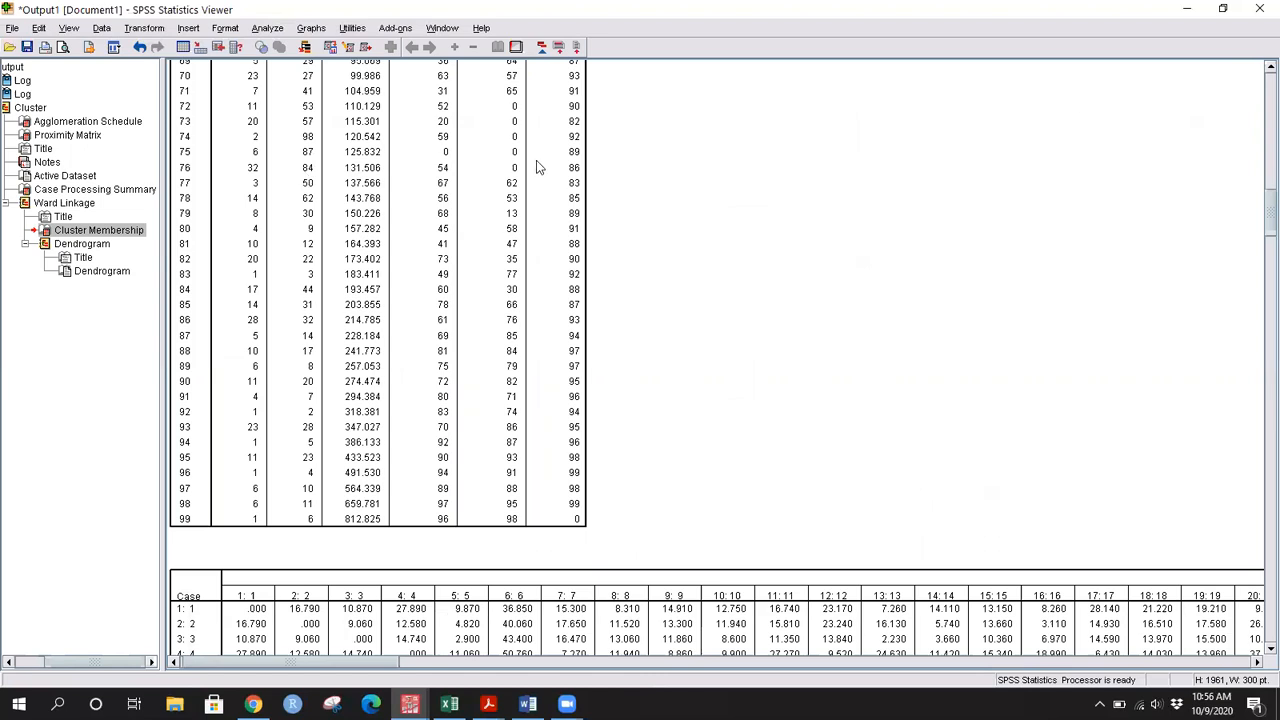
scroll(697, 350, up, 3)
scroll(700, 340, down, 5)
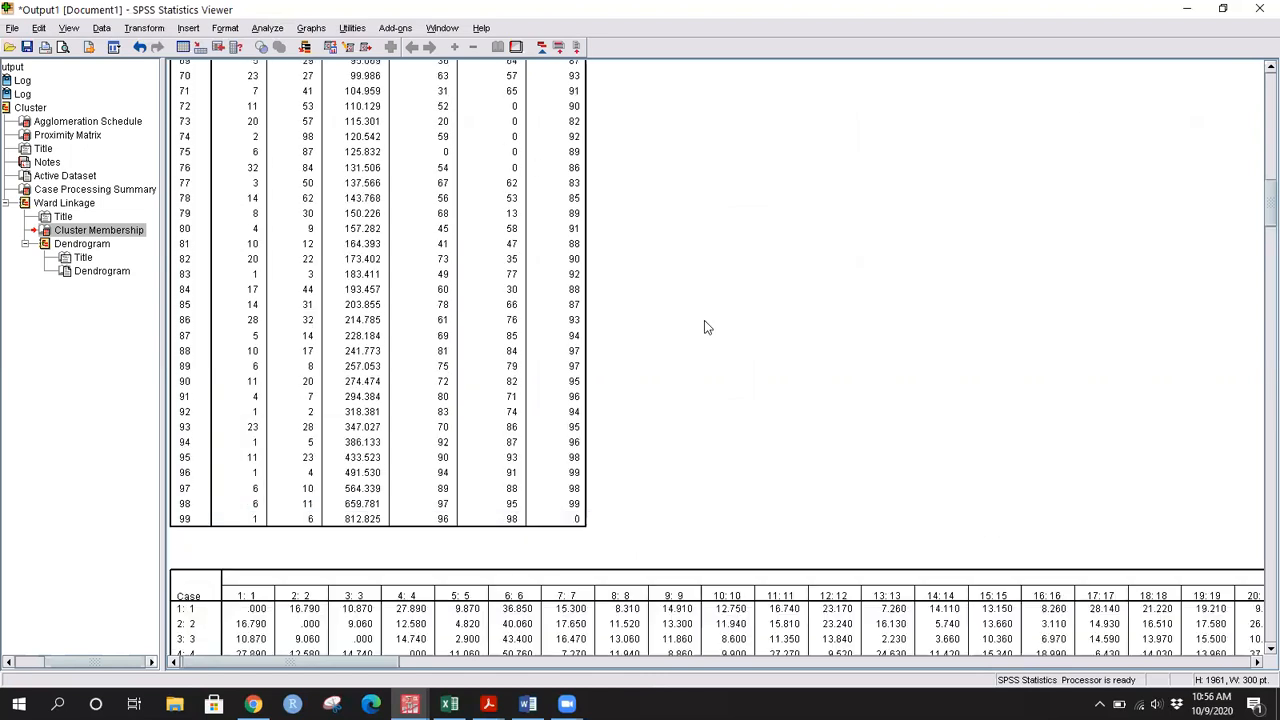
scroll(704, 327, down, 3)
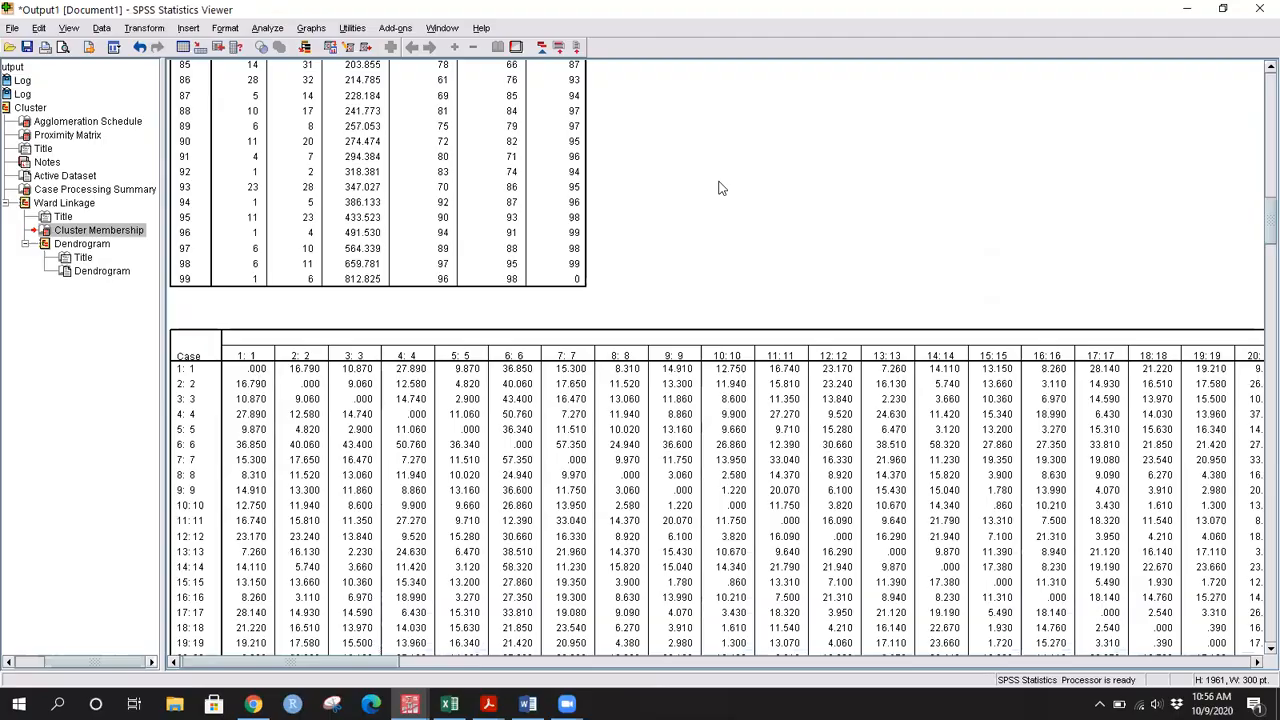